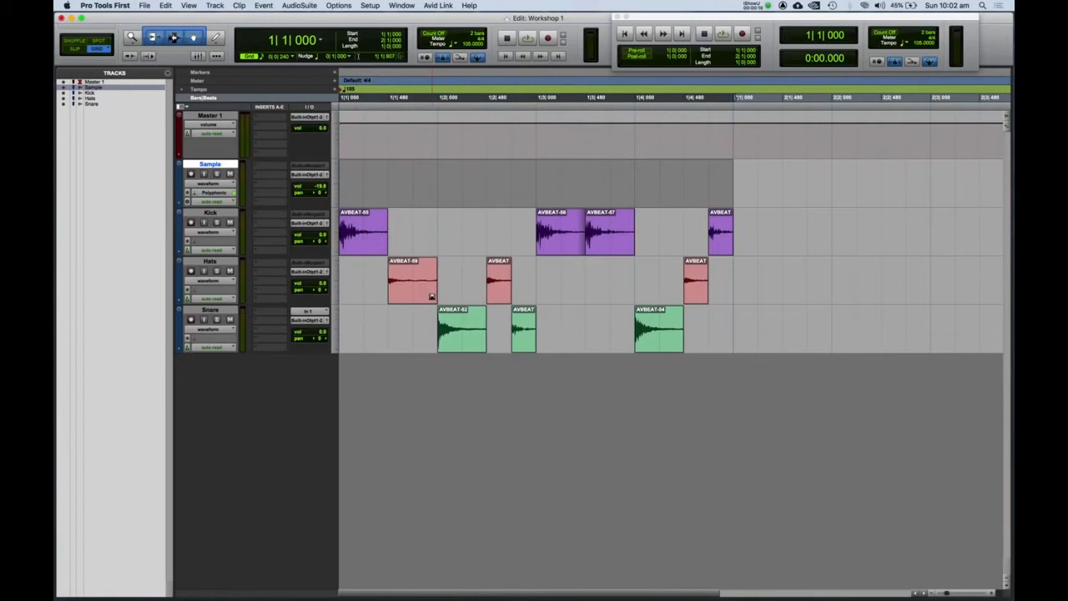
# Step: Copy the Hats clip at 1|1|480 to the start of bar 1 on the Hats track
pyautogui.click(689, 226)
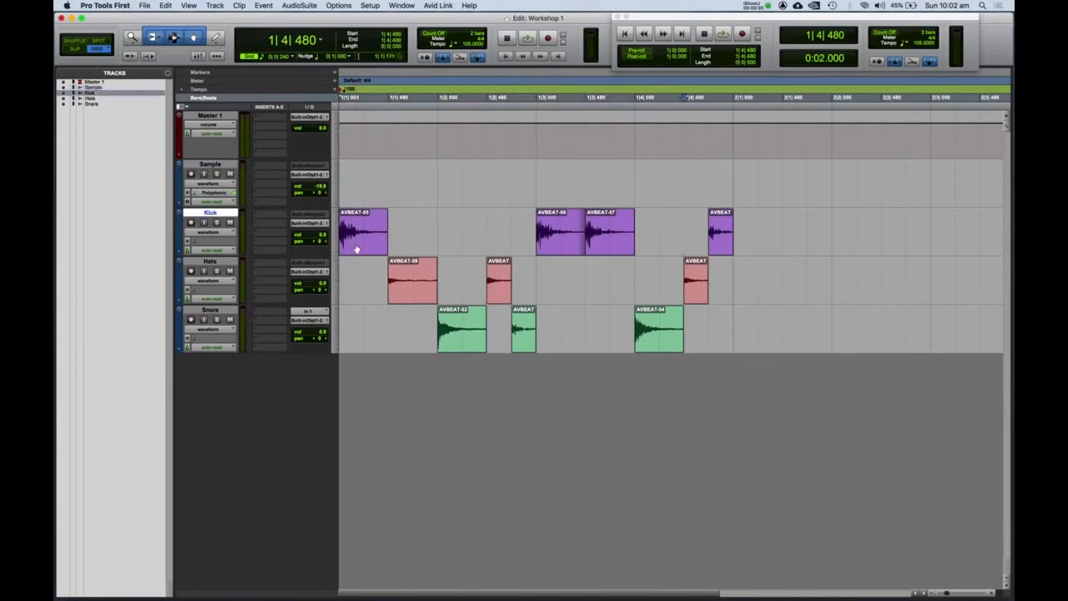
pyautogui.moveTo(412, 295)
pyautogui.mouseDown()
pyautogui.moveTo(344, 291)
pyautogui.moveTo(443, 291)
pyautogui.moveTo(410, 294)
pyautogui.mouseUp()
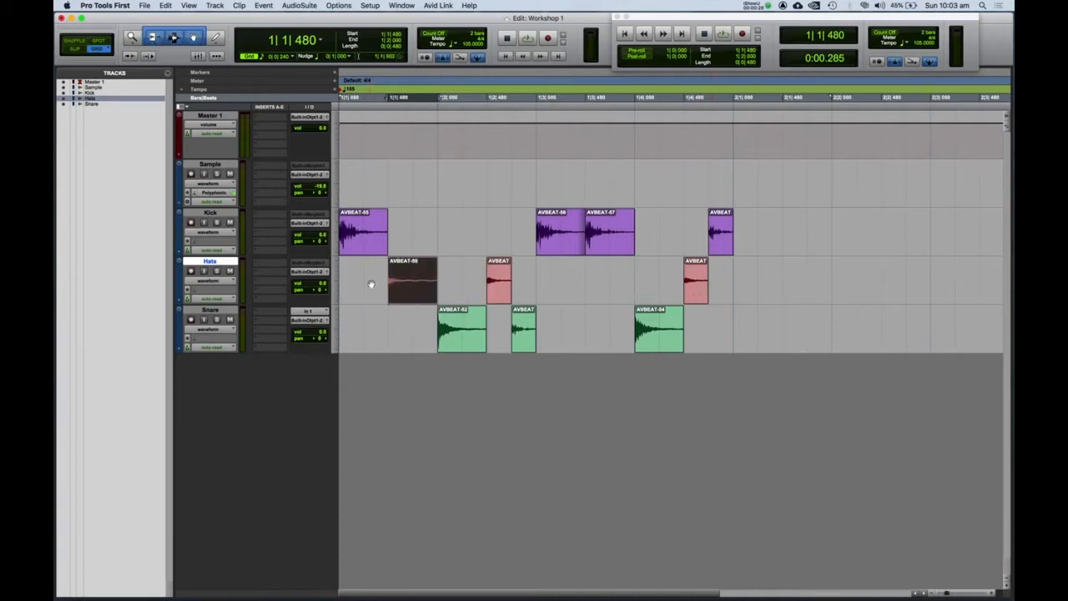
pyautogui.moveTo(453, 335)
pyautogui.mouseDown()
pyautogui.moveTo(404, 334)
pyautogui.moveTo(459, 332)
pyautogui.mouseUp()
pyautogui.click(411, 296)
pyautogui.moveTo(414, 293); pyautogui.dragTo(354, 294)
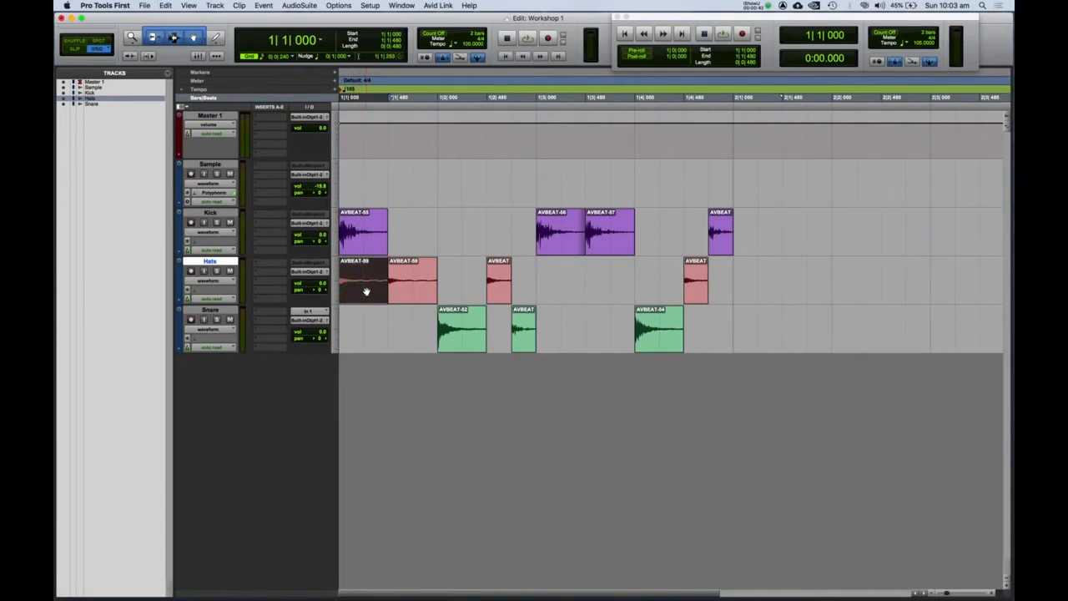
# Step: Duplicate the Hats clip at the start of bar 1 seven times to fill the bar with eighth-note hats
pyautogui.click(422, 292)
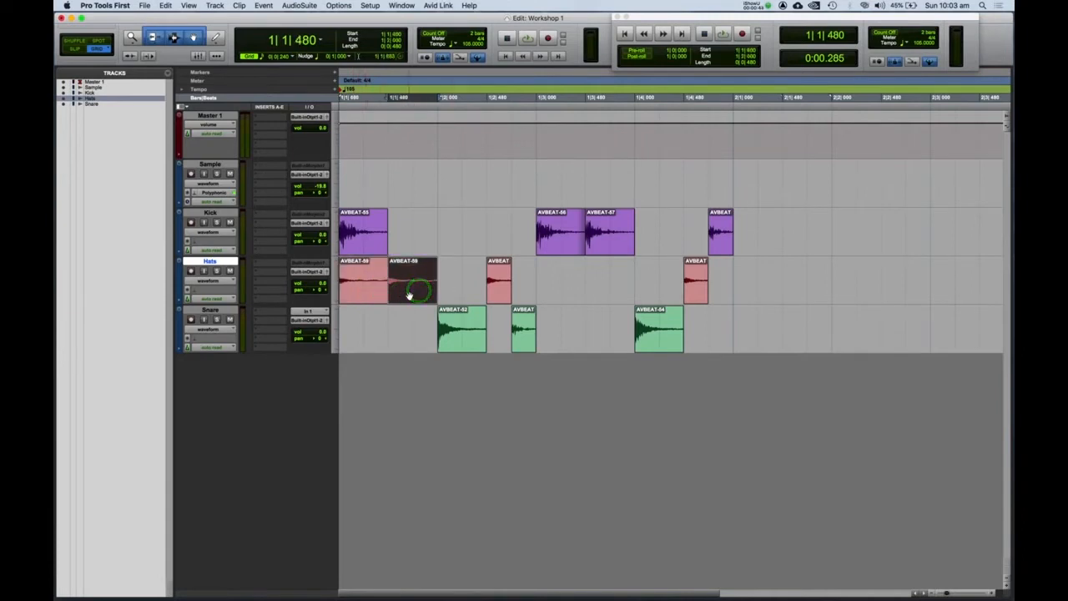
pyautogui.click(358, 292)
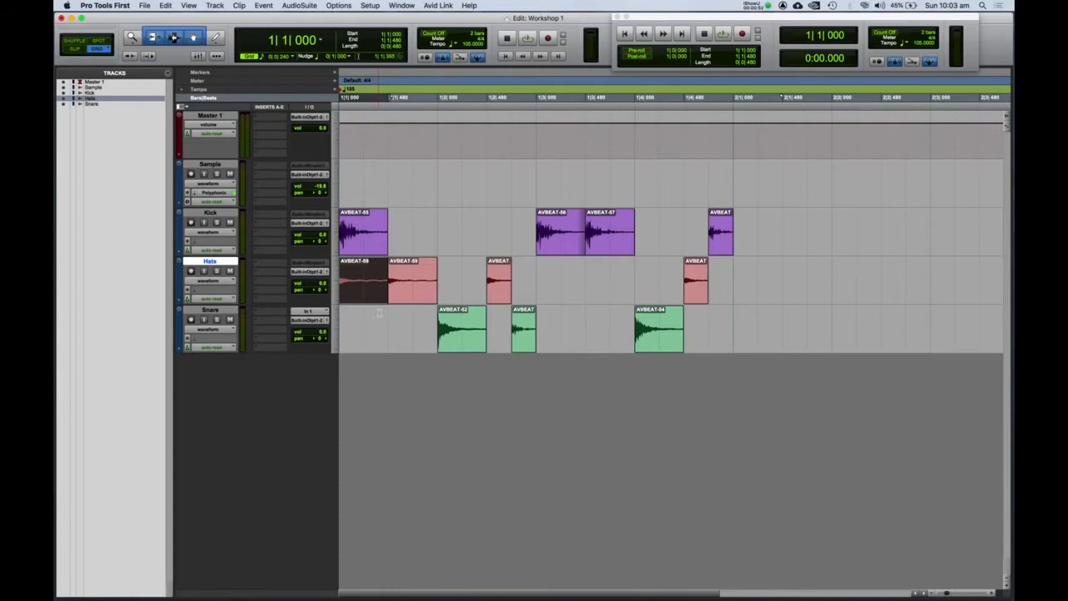
pyautogui.press('super+d')
pyautogui.press('super+d')
pyautogui.press('super+d')
pyautogui.press('super+d')
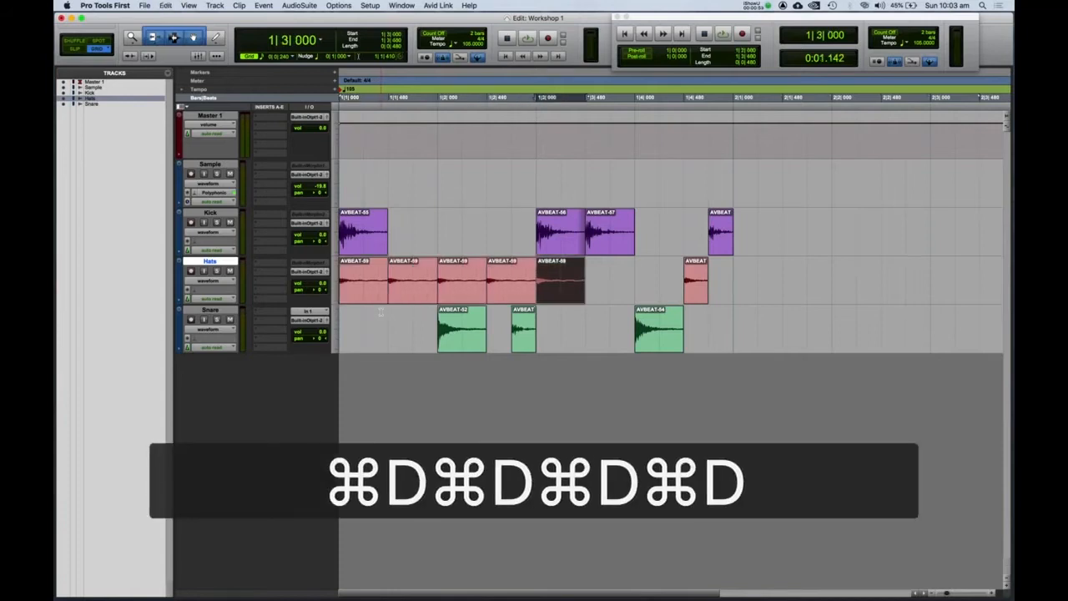
pyautogui.press('super+d')
pyautogui.press('super+d')
pyautogui.press('super+d')
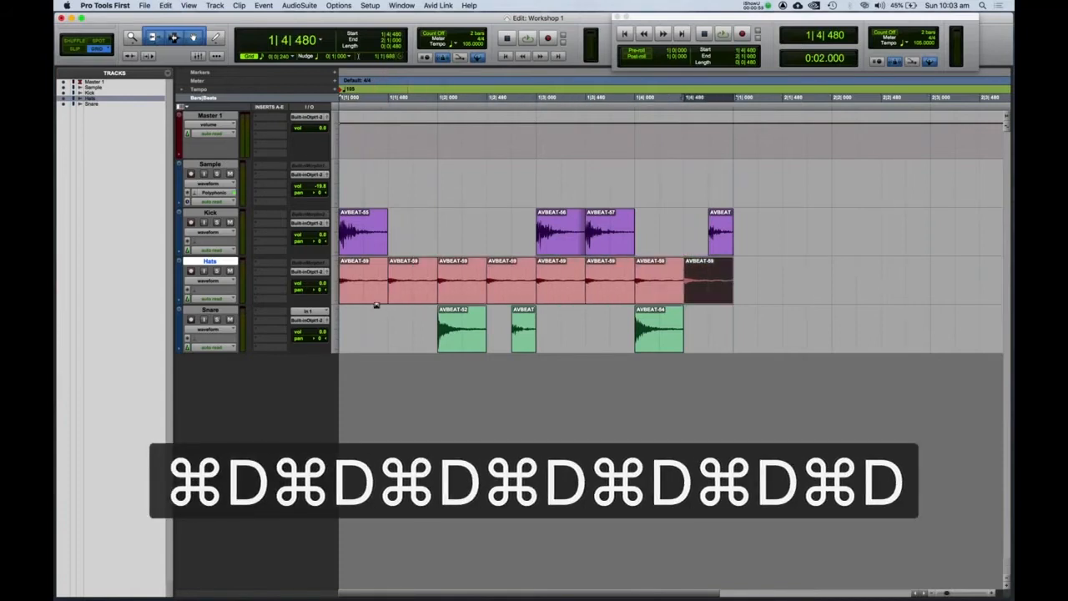
# Step: Select all Hats clips in bar 1 and loop playback, first with the Hats track soloed and again with solo off
pyautogui.keyDown('shift'); pyautogui.click(356, 298); pyautogui.keyUp('shift')
pyautogui.click(779, 303)
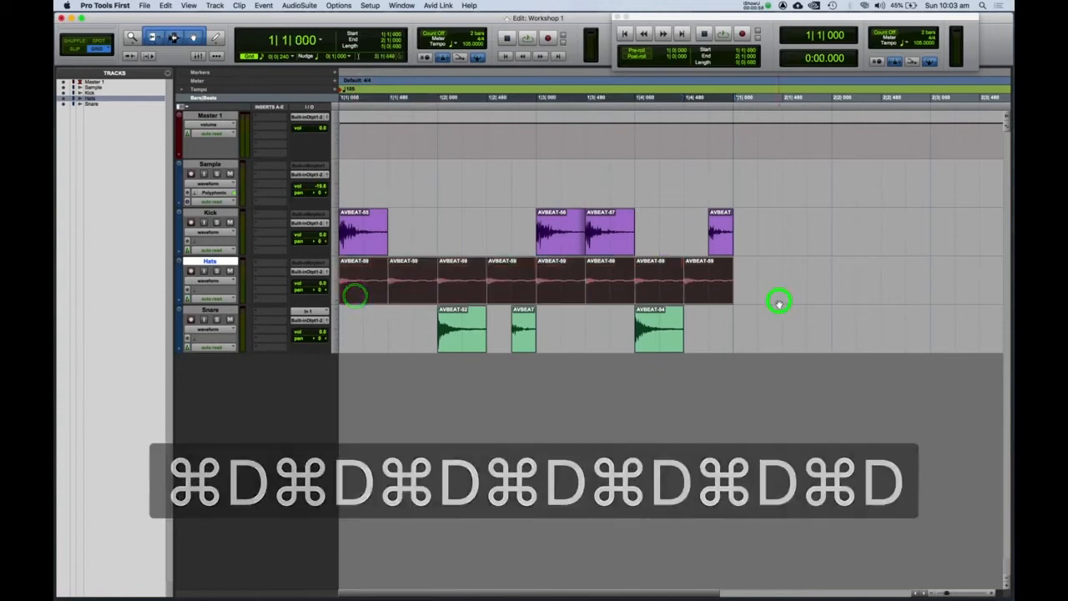
pyautogui.click(704, 298)
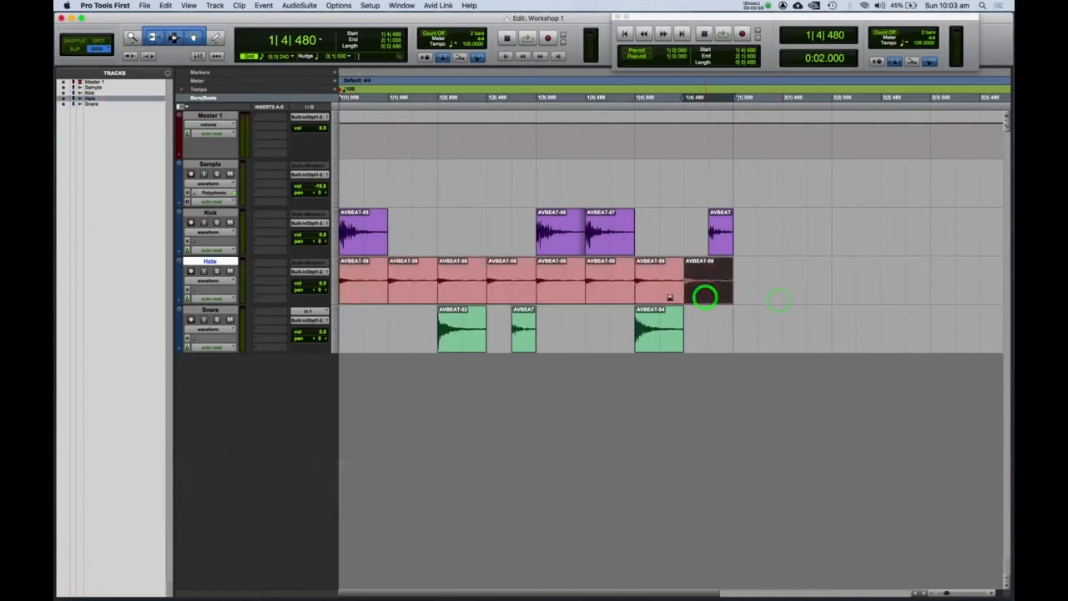
pyautogui.keyDown('shift'); pyautogui.click(367, 296); pyautogui.keyUp('shift')
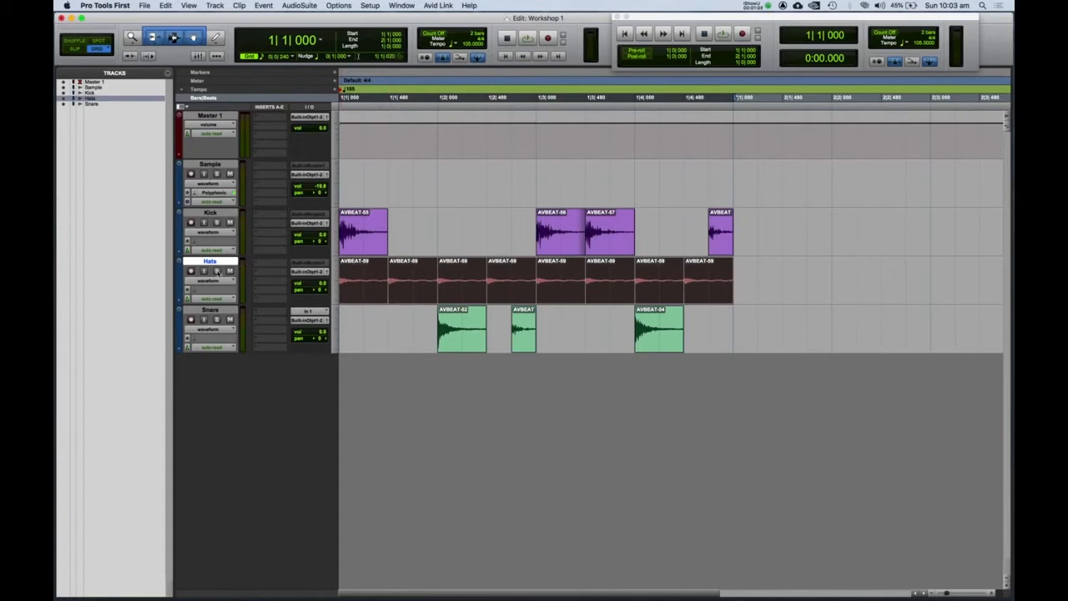
pyautogui.click(217, 271)
pyautogui.press('space')
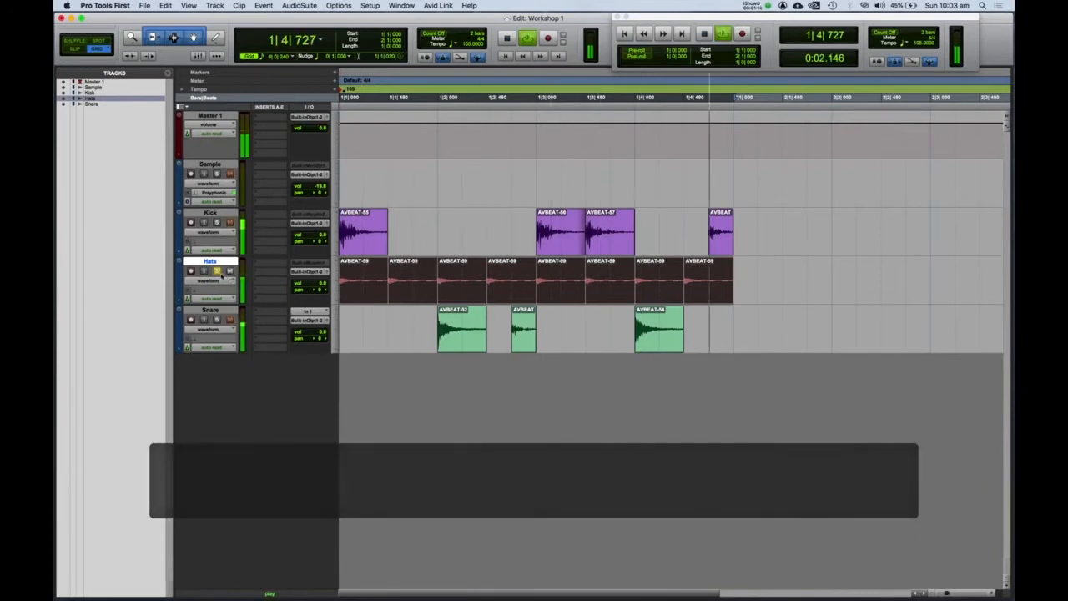
pyautogui.click(217, 271)
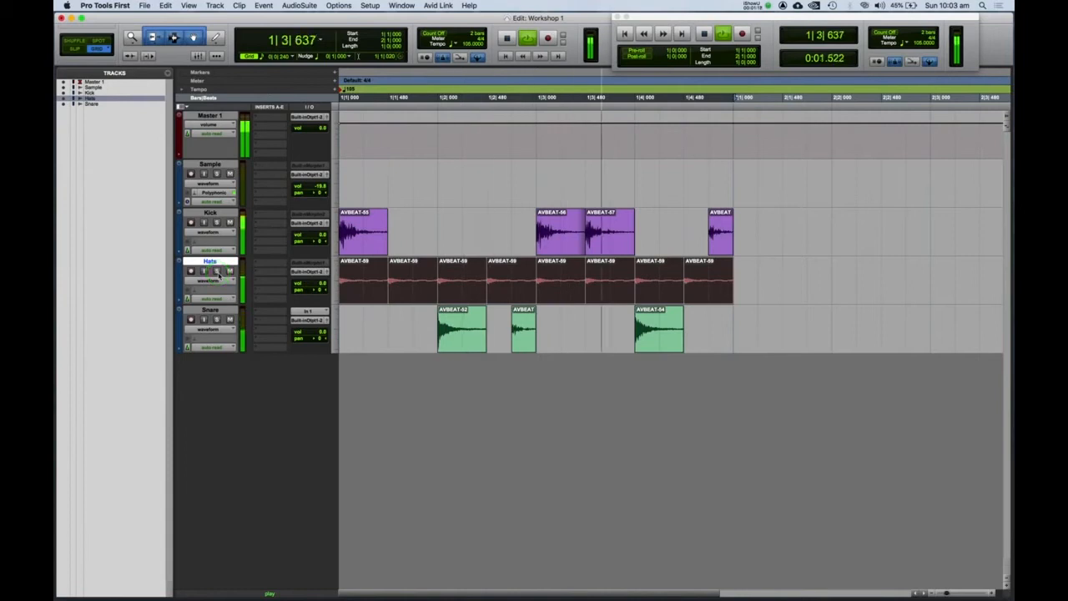
pyautogui.press('space')
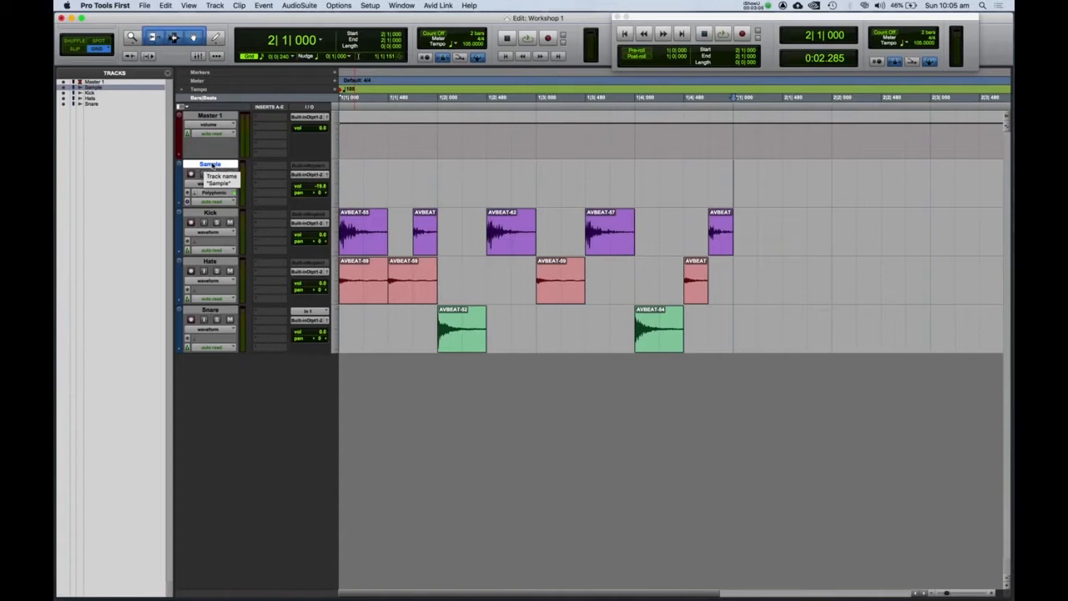
# Step: Rename the Sample track as Claps
pyautogui.doubleClick(210, 165)
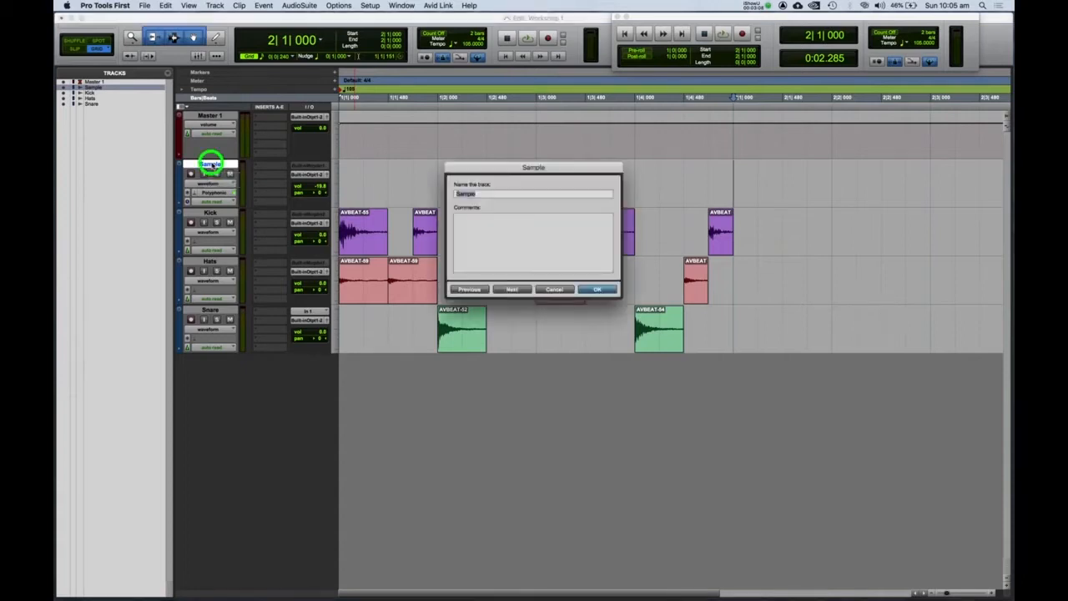
pyautogui.write('Claps')
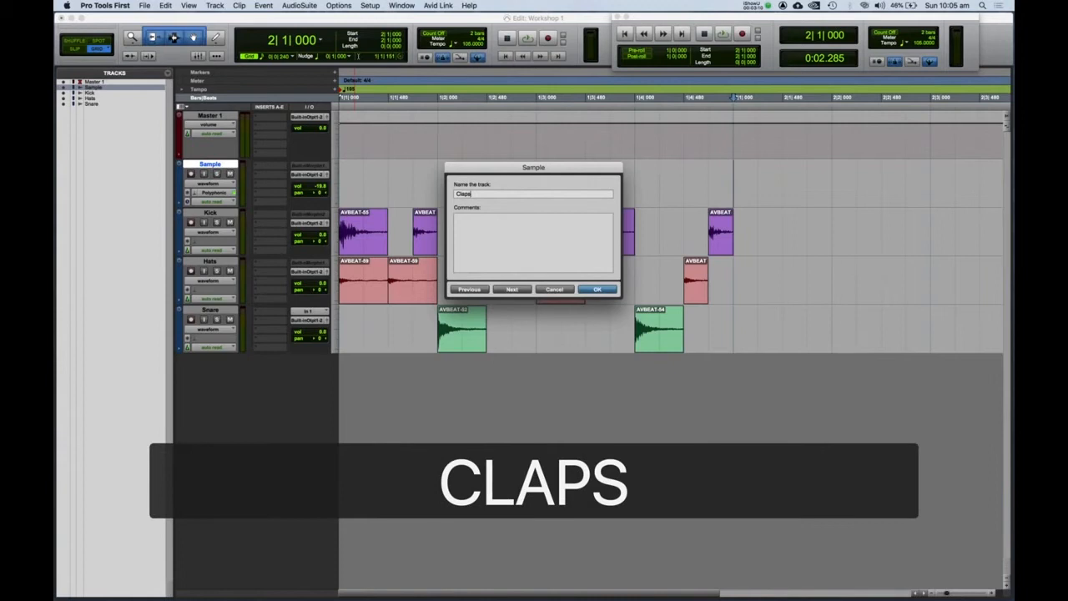
pyautogui.press('Return')
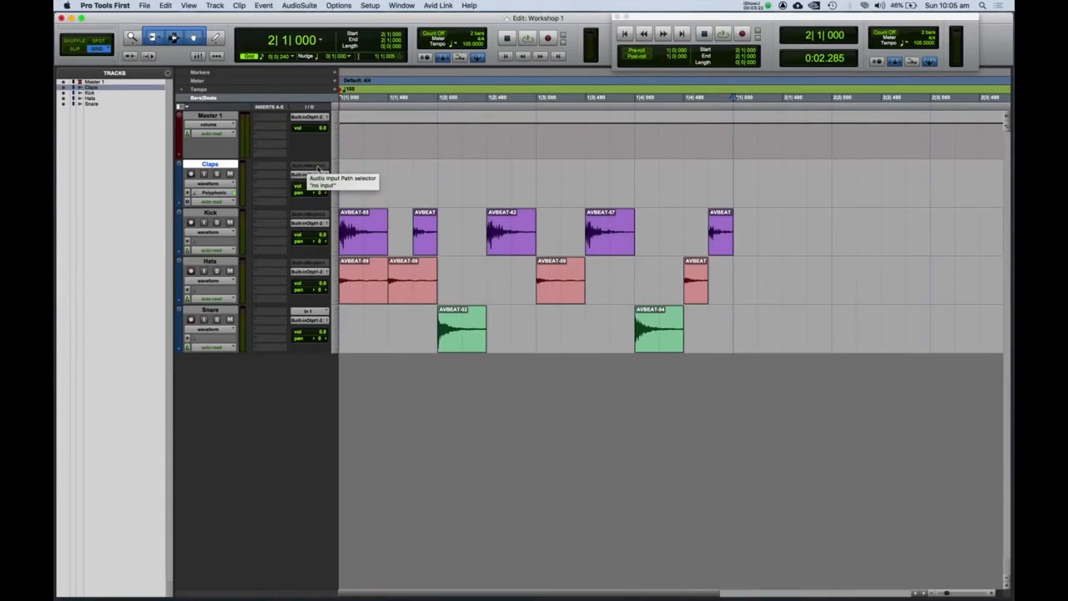
# Step: Set the Claps track's audio input to interface In 1 (Mono) and reopen its input choices
pyautogui.click(316, 166)
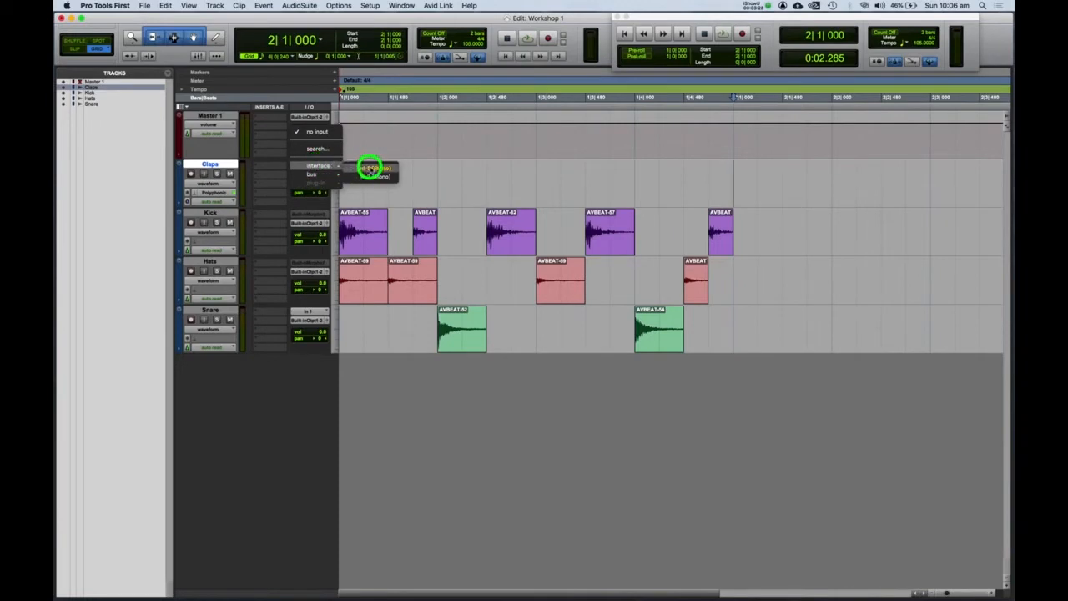
pyautogui.click(369, 168)
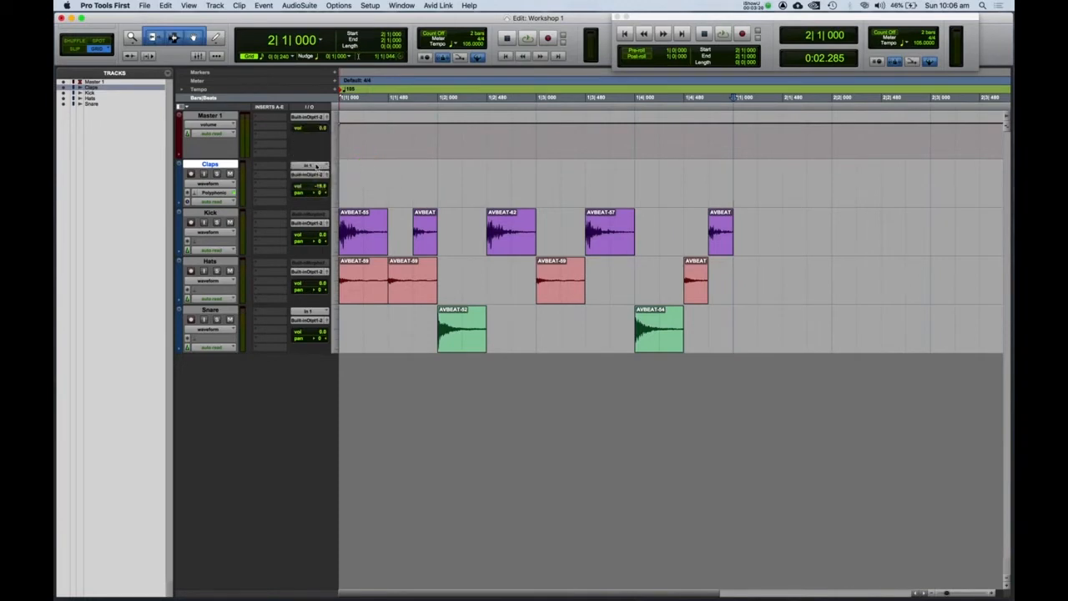
pyautogui.click(316, 165)
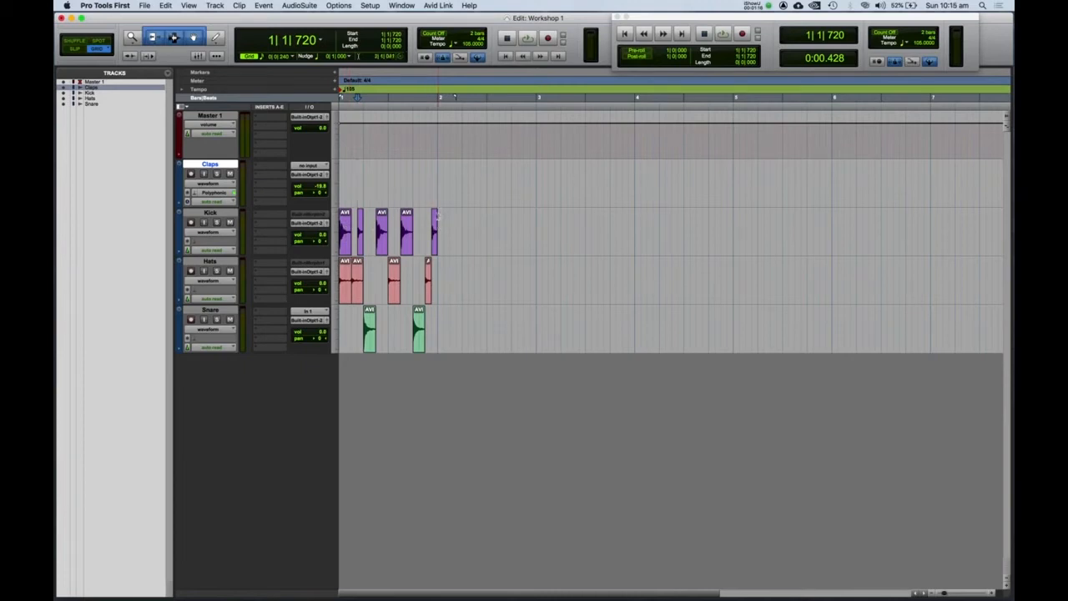
# Step: Duplicate bar 1 of the Claps, Kick, Hats and Snare tracks three times to fill four bars, and return to the session start
pyautogui.click(418, 204)
pyautogui.moveTo(418, 204); pyautogui.dragTo(319, 331)
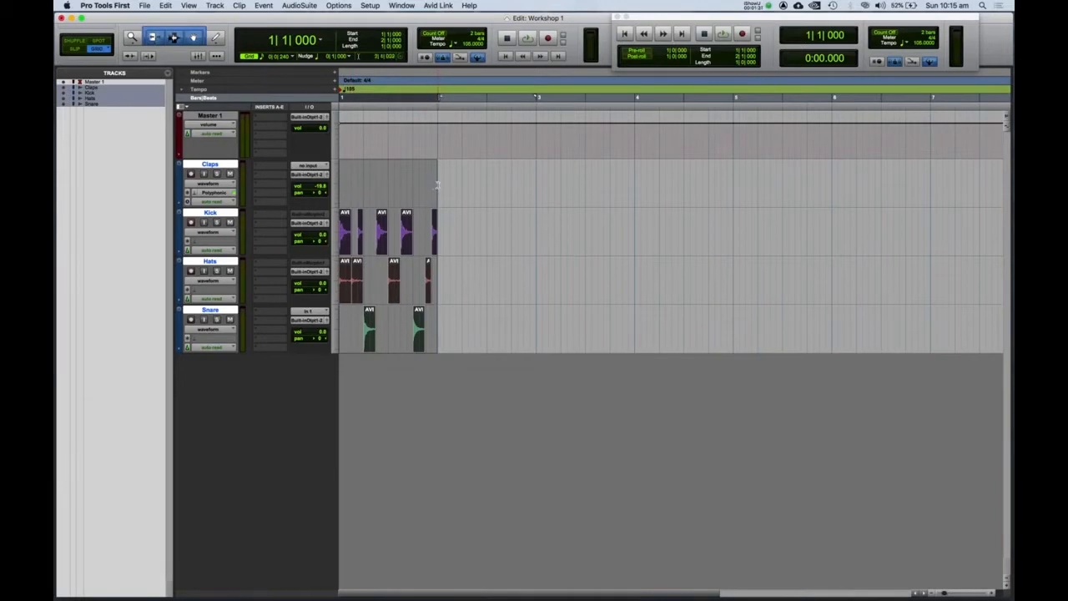
pyautogui.press('super+d')
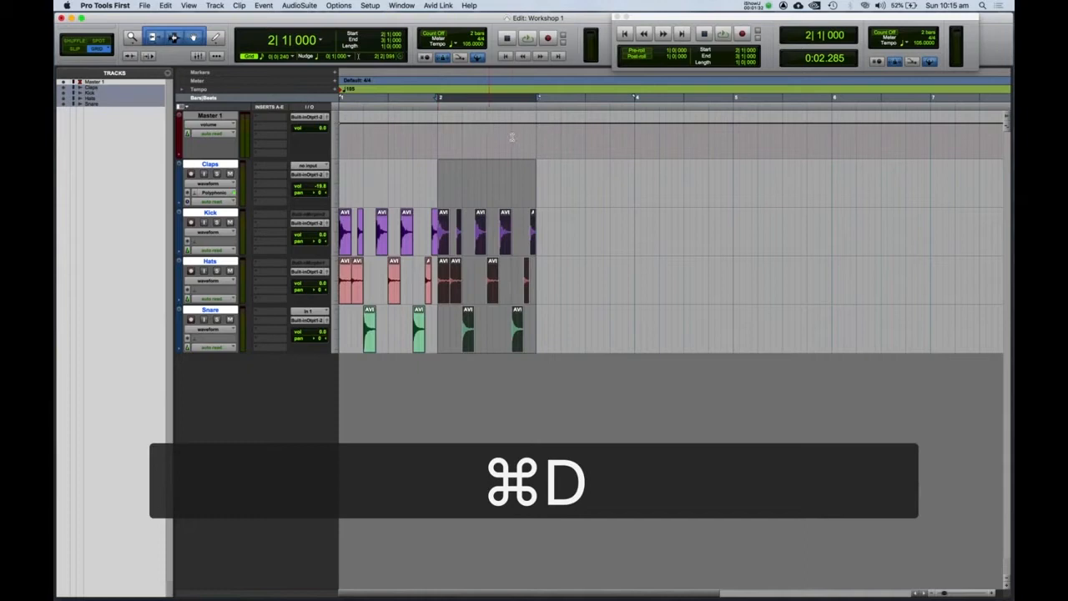
pyautogui.press('super+d')
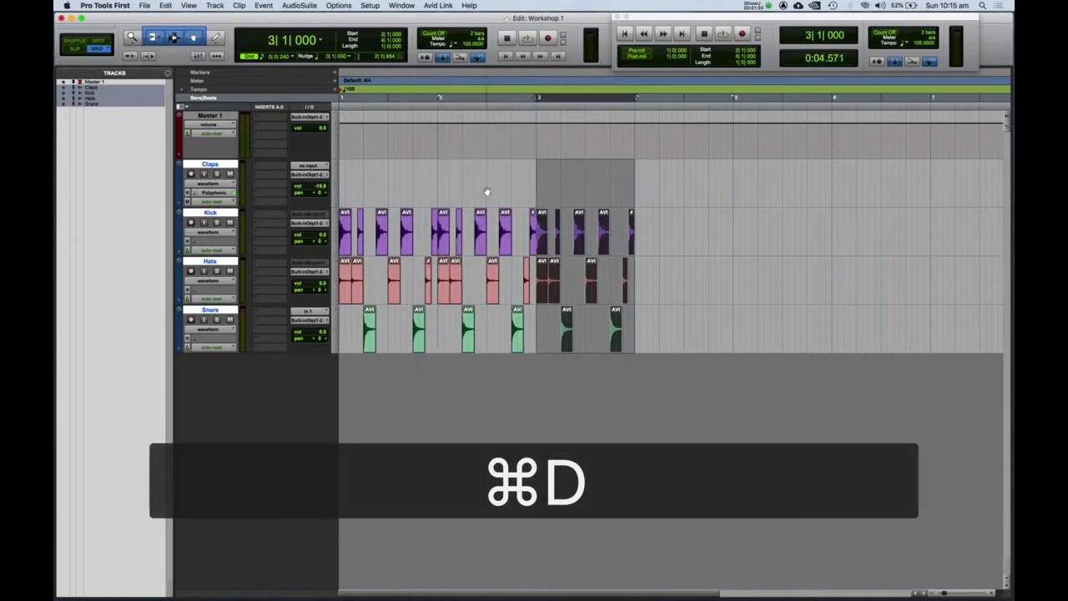
pyautogui.press('super+d')
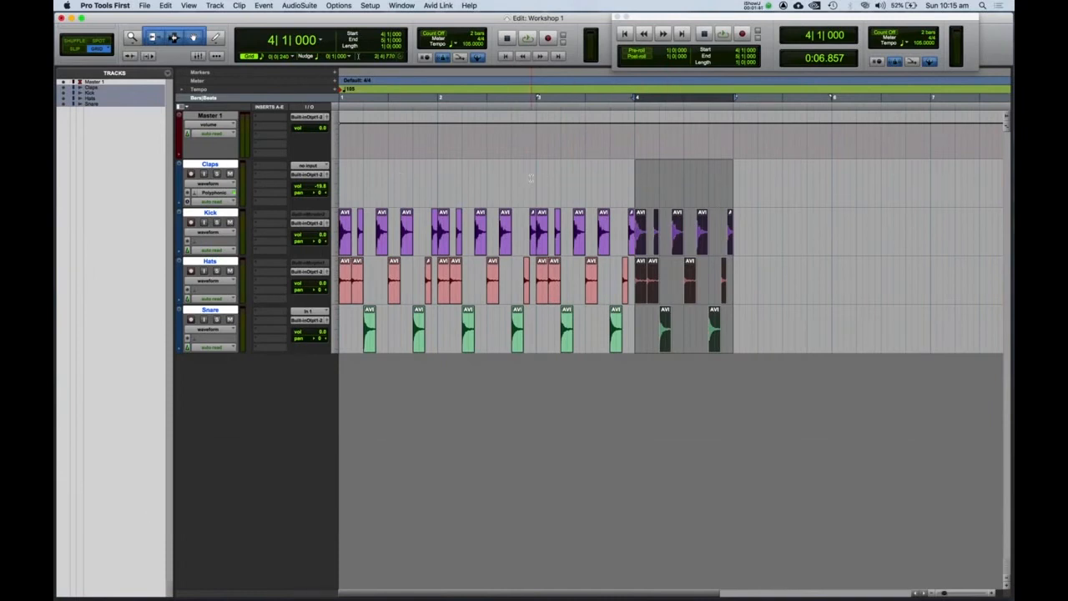
pyautogui.press('Return')
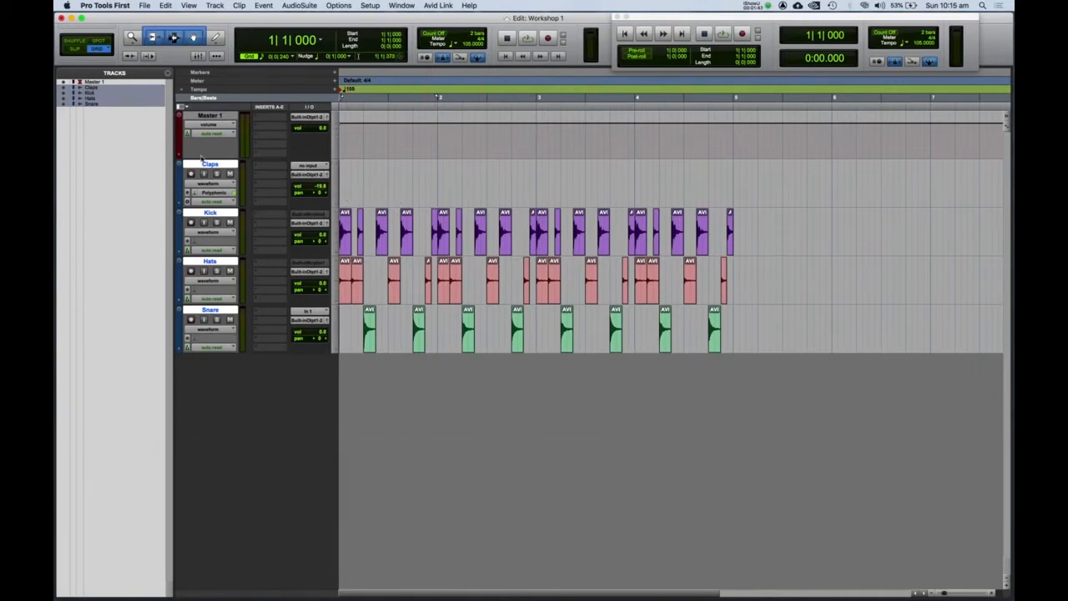
# Step: Assign interface input In 1 to the Claps track and arm the track for recording
pyautogui.click(308, 166)
pyautogui.click(365, 162)
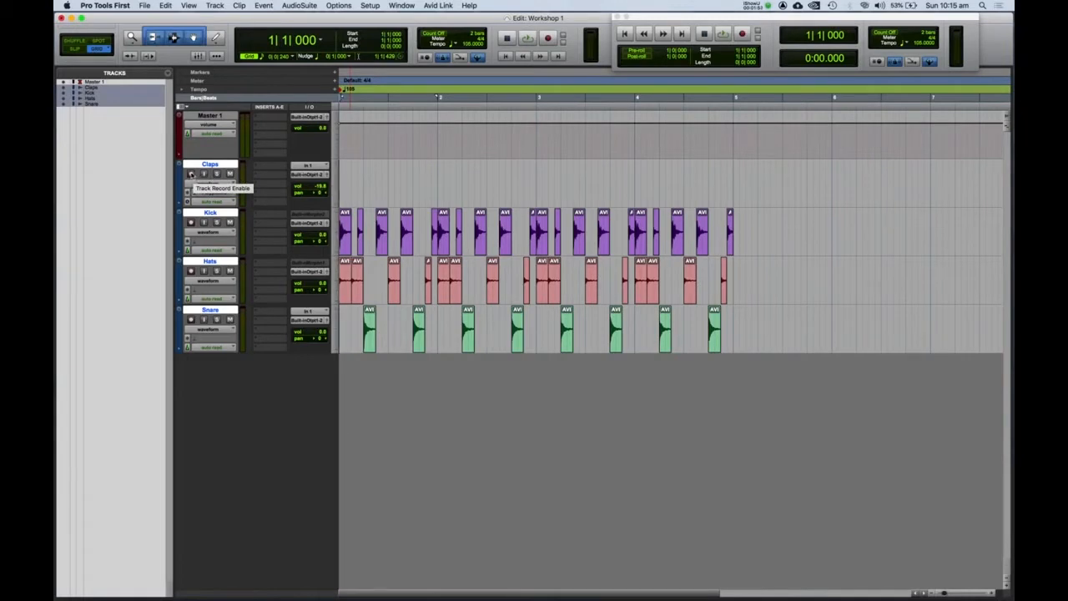
pyautogui.click(190, 174)
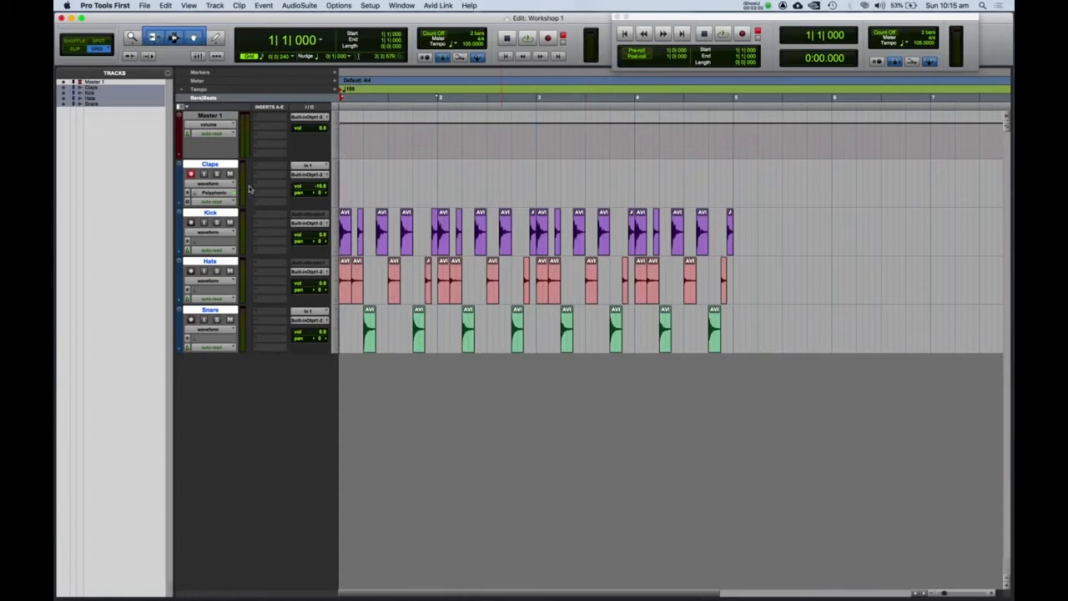
# Step: Record claps on the Claps track from the start of bar 1 across the four-bar drum pattern
pyautogui.click(741, 35)
pyautogui.click(351, 187)
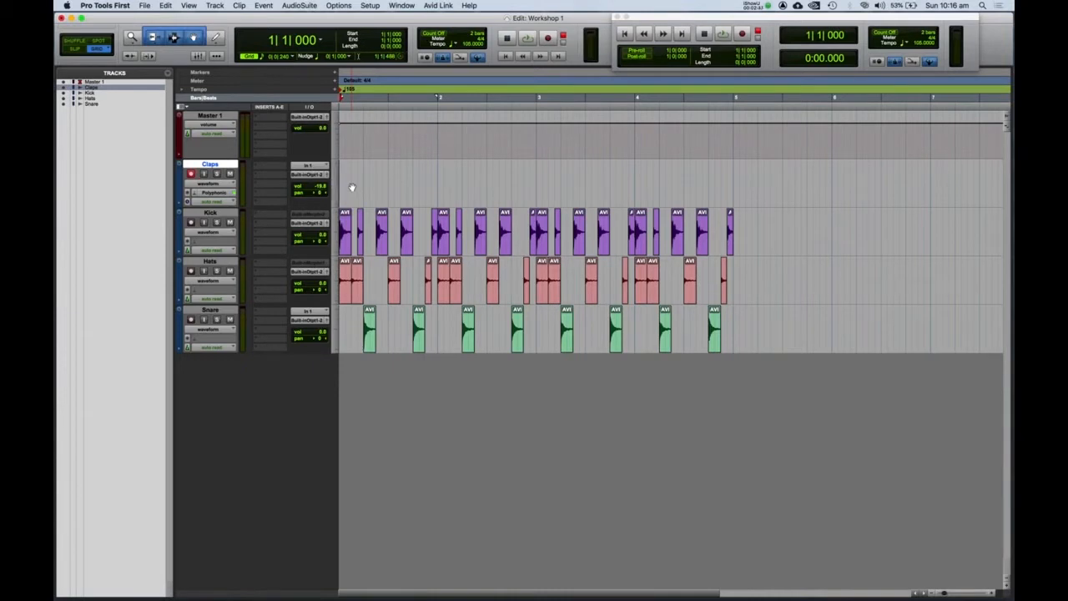
pyautogui.press('3')
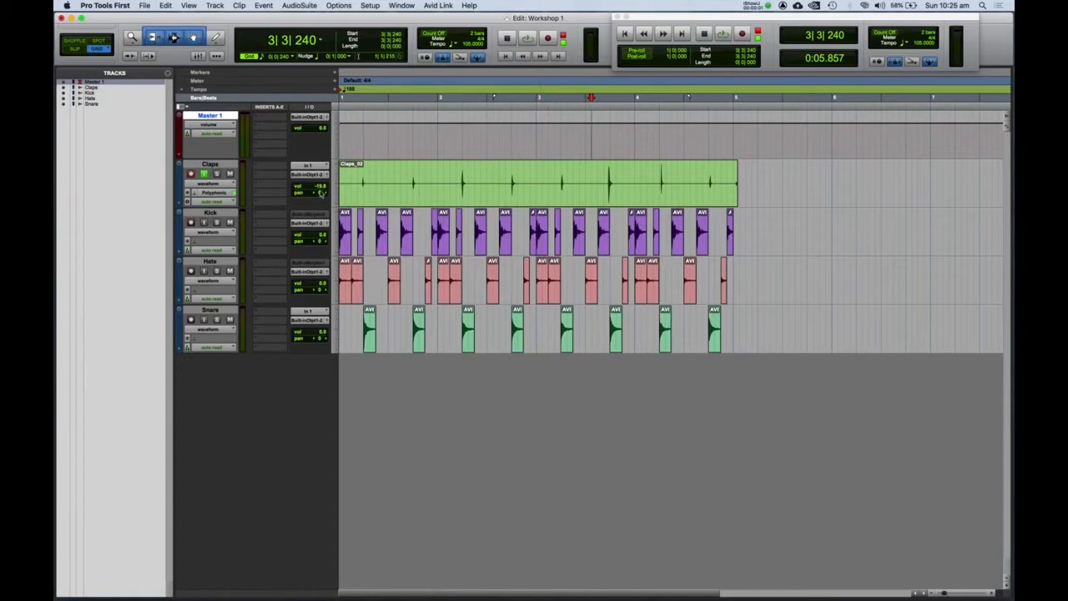
# Step: Disarm recording on the Claps track and select the recorded Claps_02 clip
pyautogui.click(190, 174)
pyautogui.click(439, 201)
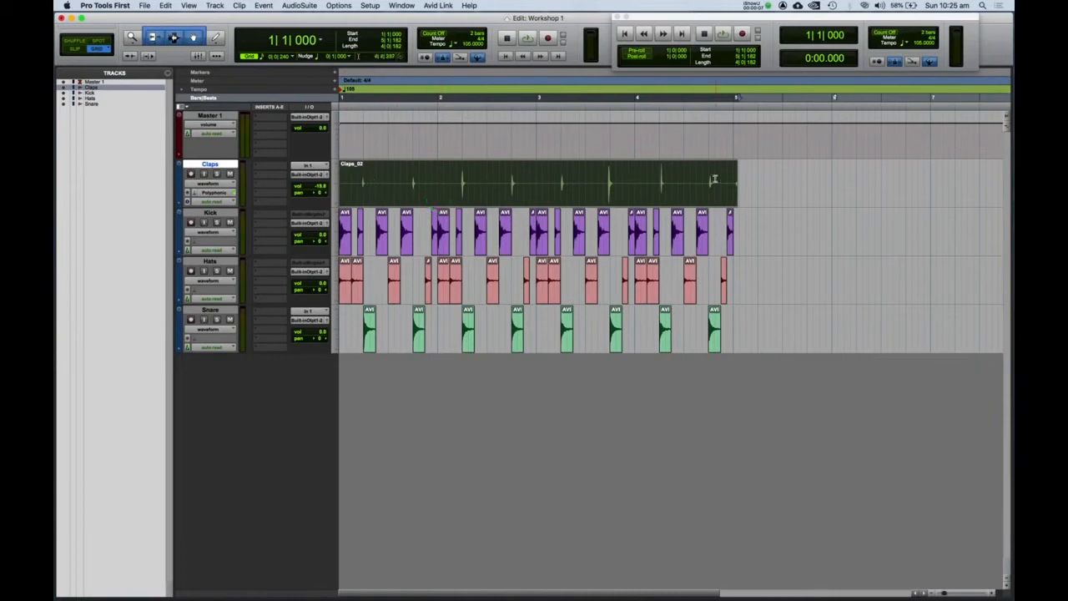
pyautogui.click(602, 188)
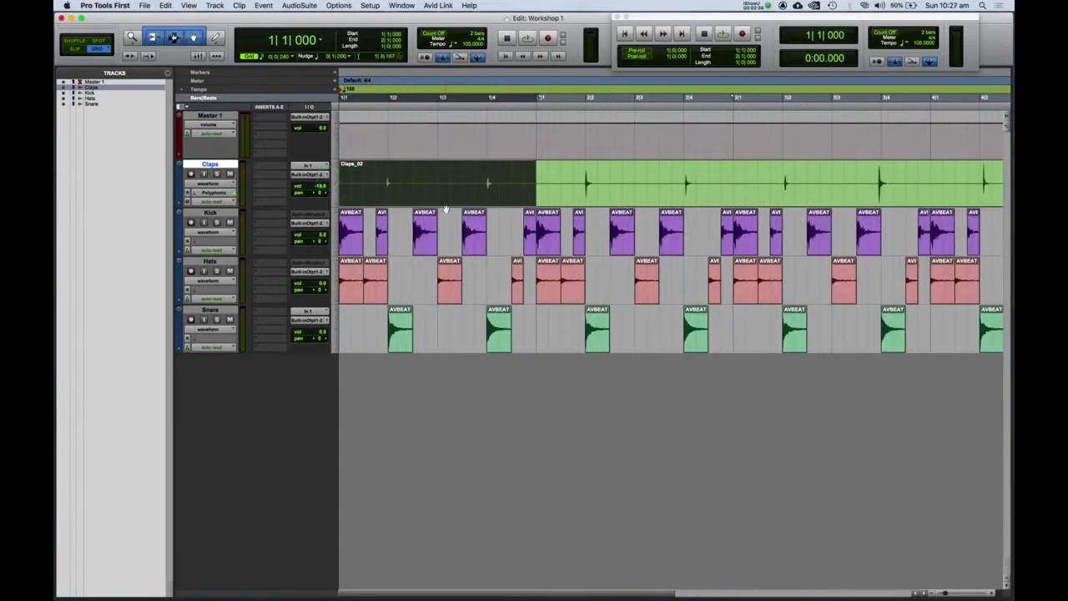
# Step: Separate the first bar of the Claps_02 clip and delete the remainder of the recording from bar 2 onward
pyautogui.press('super+e')
pyautogui.click(567, 189)
pyautogui.press('Delete')
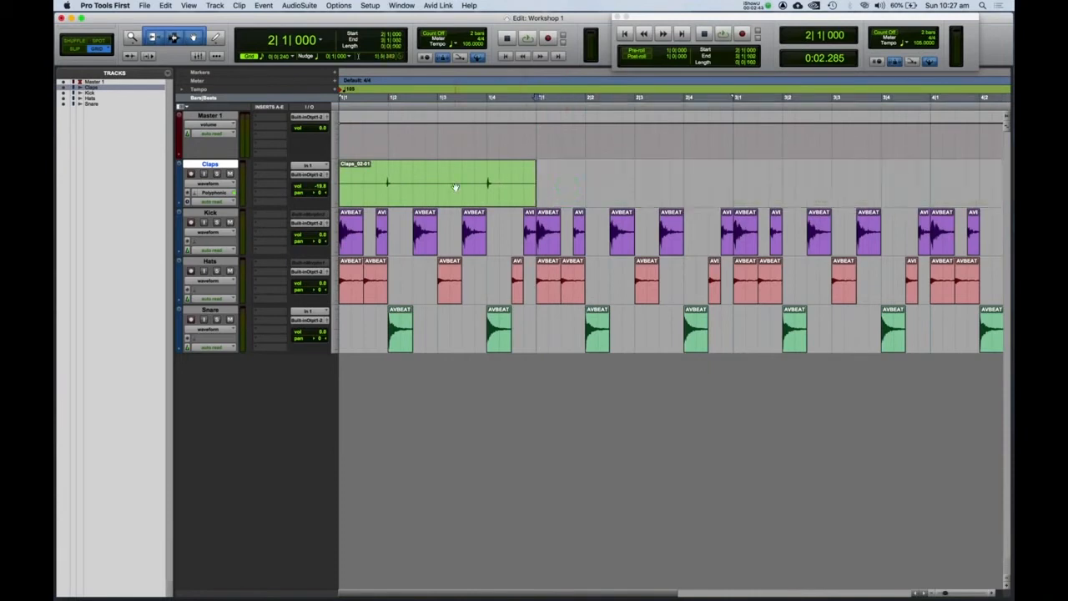
# Step: In Slip mode, select the first clap just before 1|2|000 on the Claps track and separate it into its own clip
pyautogui.scroll(2, 493, 181)
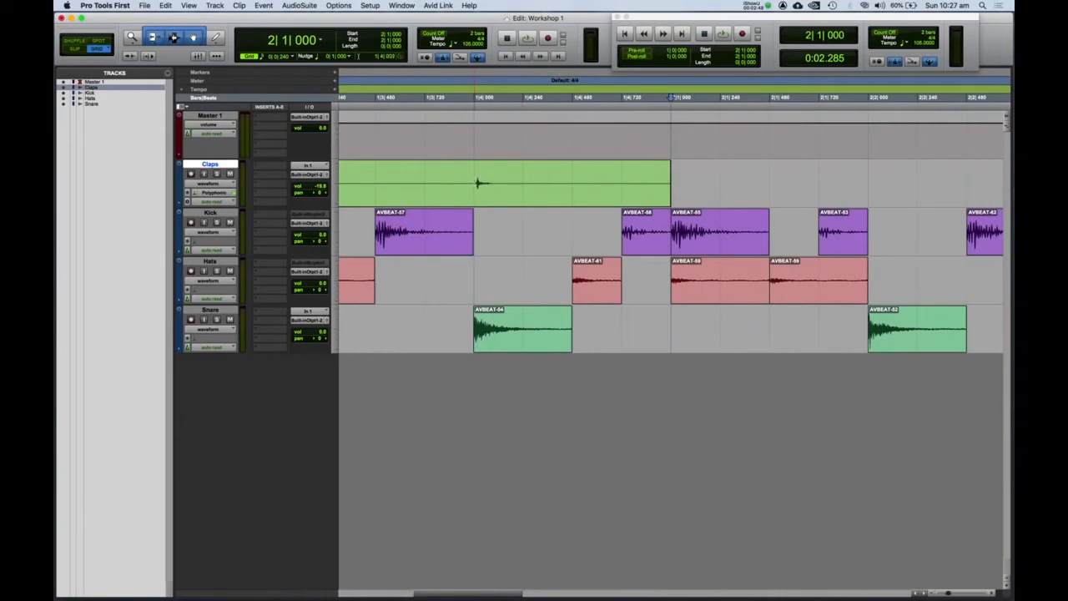
pyautogui.hscroll(-5, 492, 181)
pyautogui.click(533, 175)
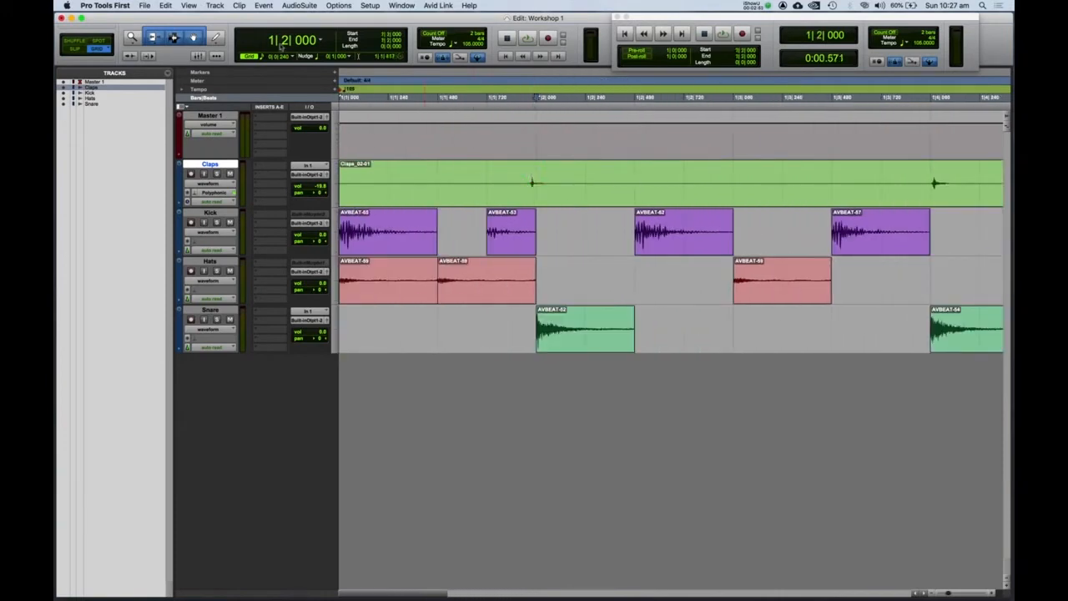
pyautogui.click(75, 49)
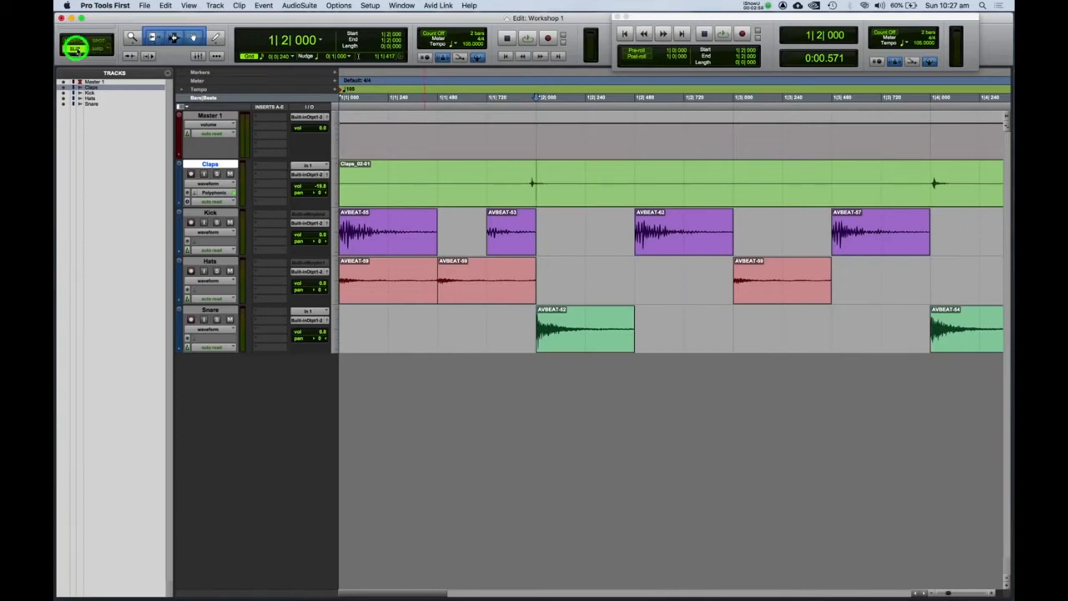
pyautogui.moveTo(532, 182); pyautogui.dragTo(586, 173)
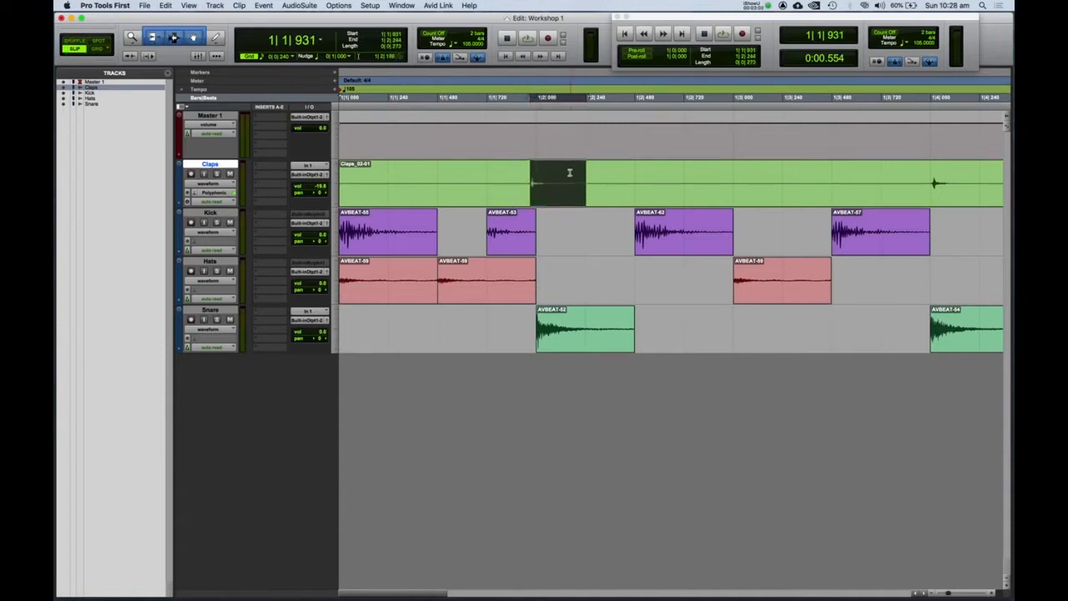
pyautogui.press('super+e')
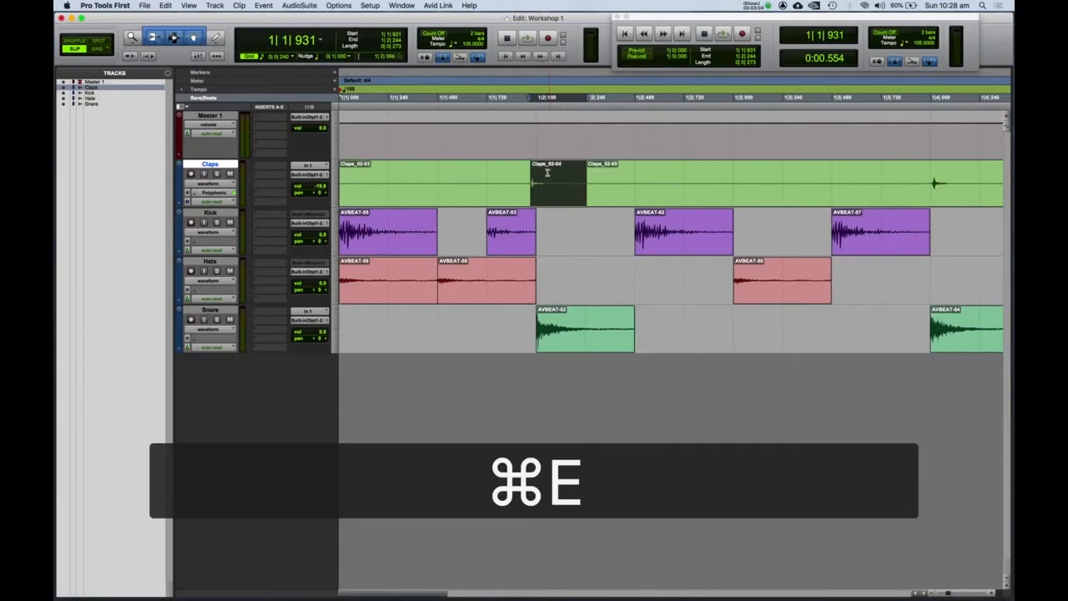
# Step: Switch to Grid mode, snap the separated first clap to 1|2|000 and trim its end to 1|2|240
pyautogui.click(100, 47)
pyautogui.click(544, 175)
pyautogui.moveTo(549, 195); pyautogui.dragTo(584, 171)
# Step: Remove the silence around the claps and leave the second clap as a short clip from 1|4|000 to 1|4|240
pyautogui.click(500, 192)
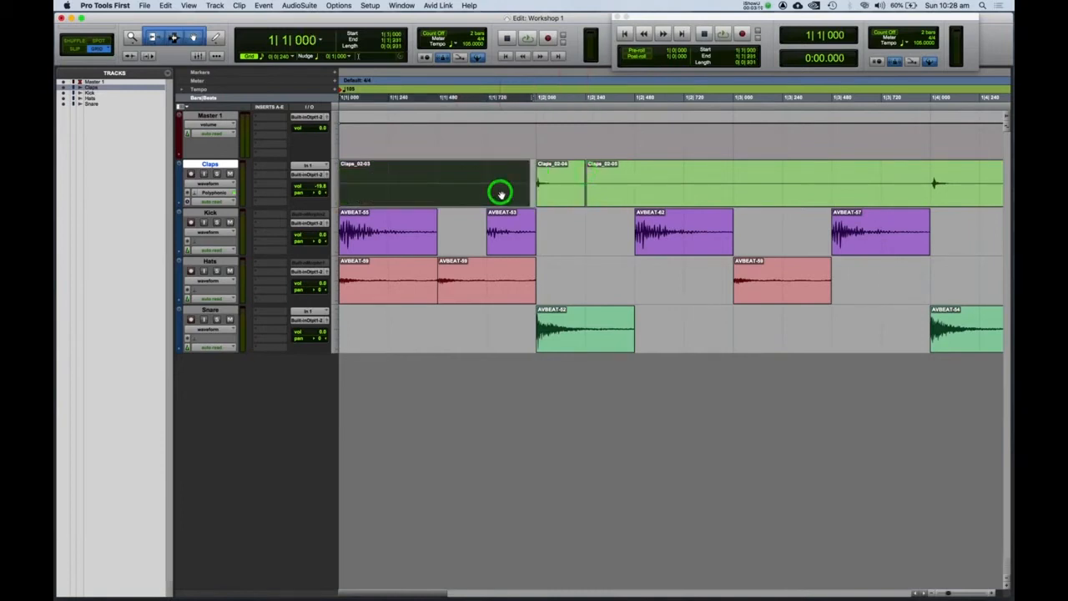
pyautogui.press('super+x')
pyautogui.keyDown('super'); pyautogui.click(622, 189); pyautogui.keyUp('super')
pyautogui.moveTo(622, 190); pyautogui.dragTo(916, 179)
pyautogui.press('t')
pyautogui.press('r')
pyautogui.press('r')
pyautogui.moveTo(728, 177); pyautogui.dragTo(649, 177)
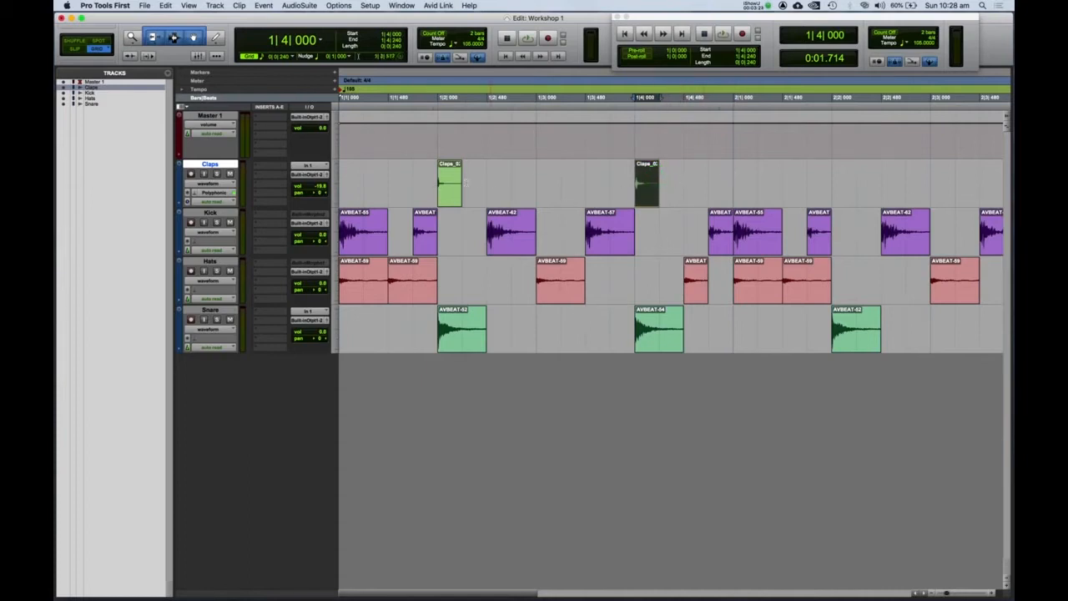
# Step: Select all of bar 1 on the Claps track and duplicate it three times to fill bars 2 to 4
pyautogui.click(449, 194)
pyautogui.click(648, 192)
pyautogui.moveTo(734, 167); pyautogui.dragTo(261, 173)
pyautogui.press('super+bracketleft')
pyautogui.press('super+bracketleft')
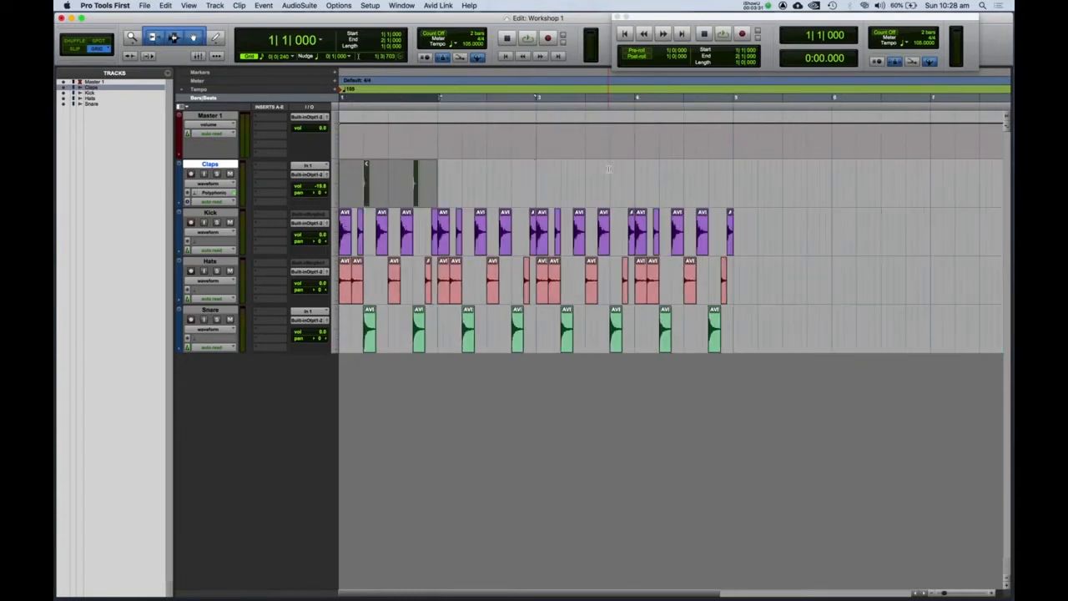
pyautogui.press('super+d')
pyautogui.press('super+d')
pyautogui.press('super+d')
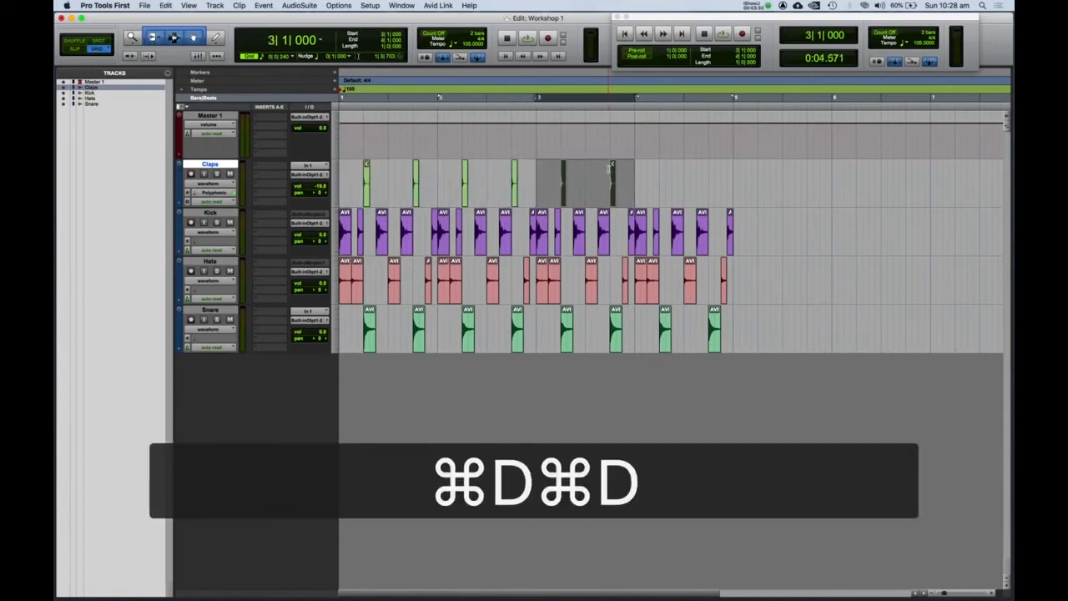
# Step: Loop the four-bar beat to audition the claps with the Snare muted and unmuted, and set the Claps volume to 0.0
pyautogui.moveTo(439, 177); pyautogui.dragTo(235, 179)
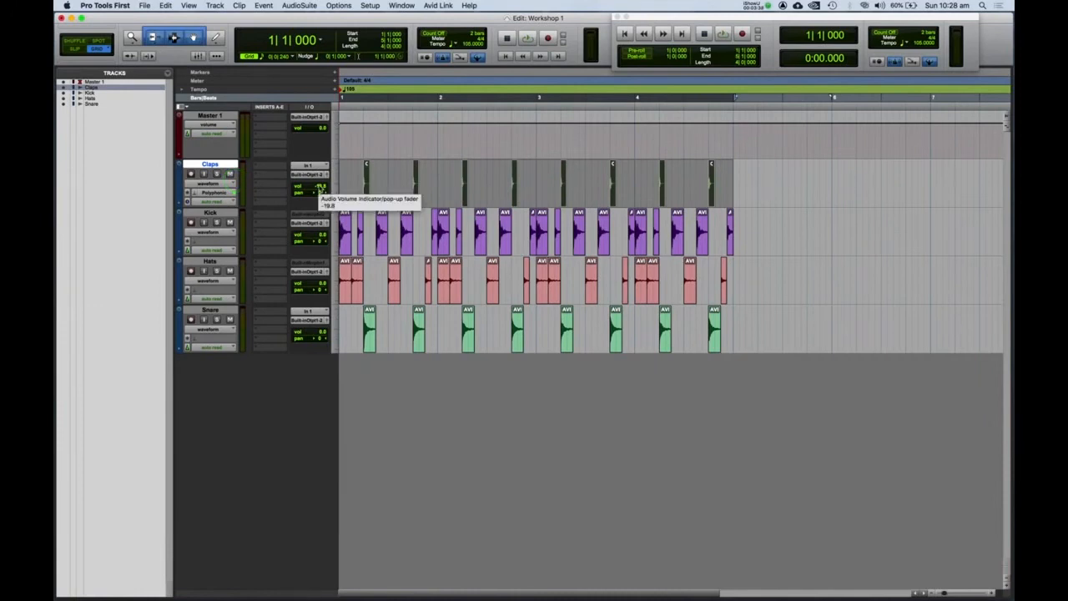
pyautogui.press('space')
pyautogui.moveTo(320, 187); pyautogui.dragTo(320, 162)
pyautogui.click(229, 319)
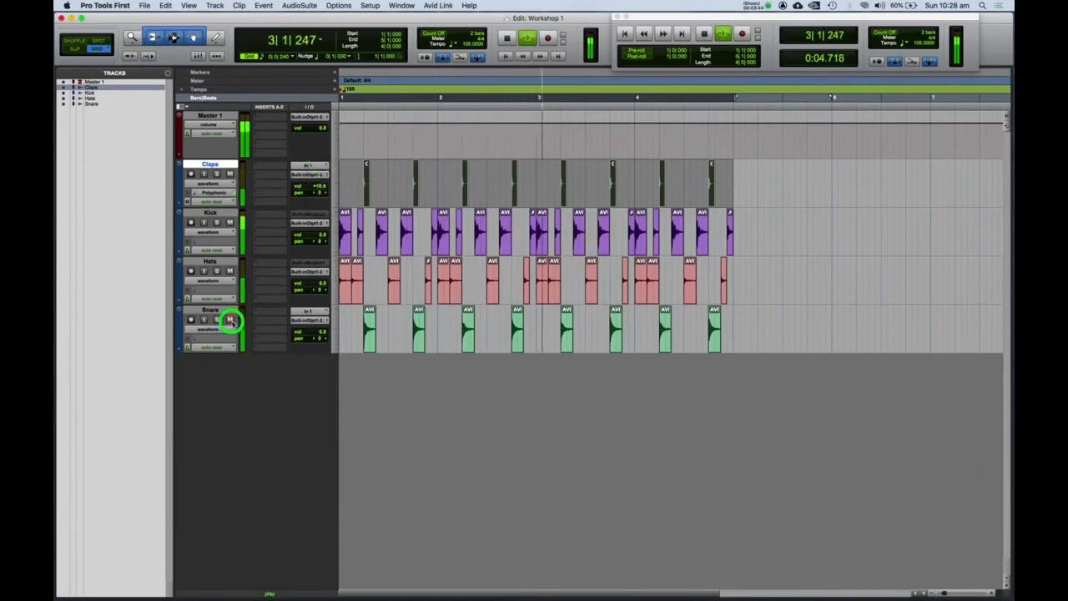
pyautogui.click(229, 319)
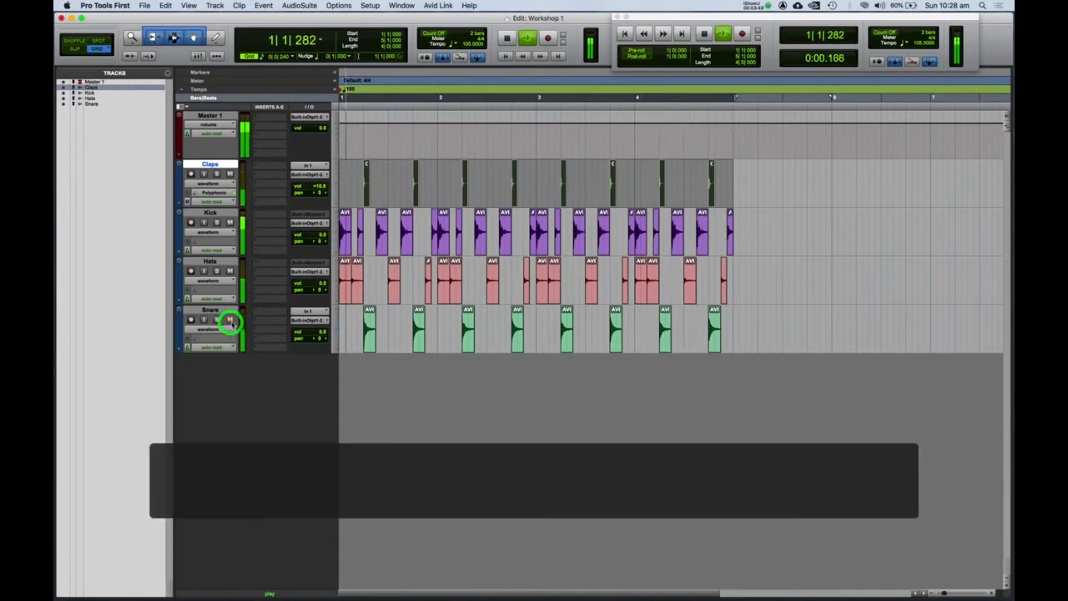
pyautogui.press('space')
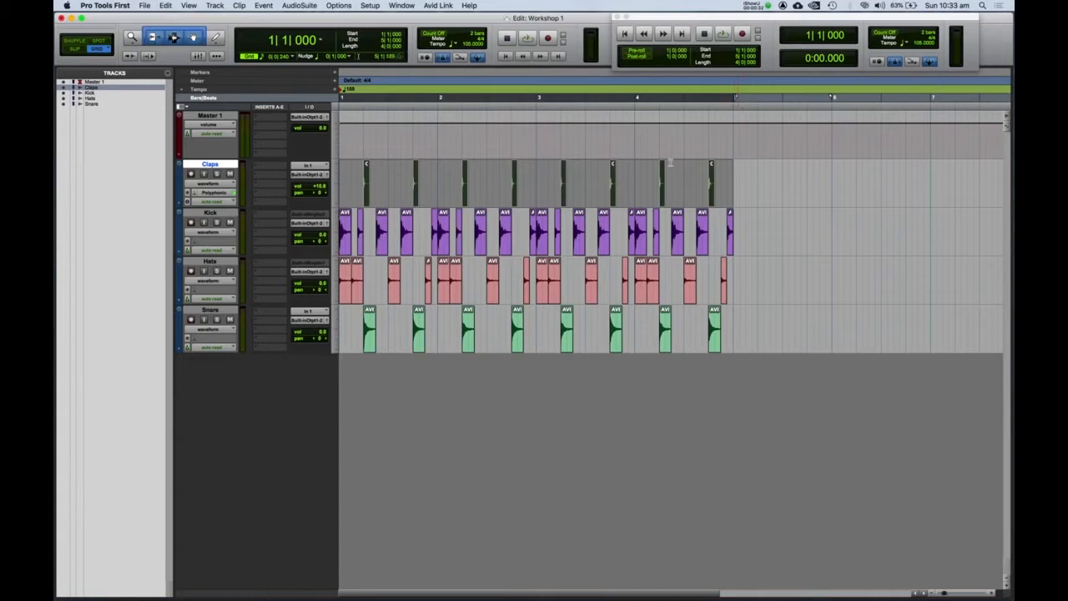
pyautogui.moveTo(320, 185); pyautogui.dragTo(320, 193)
# Step: Create two new stereo Instrument tracks in Ticks
pyautogui.click(222, 6)
pyautogui.click(221, 17)
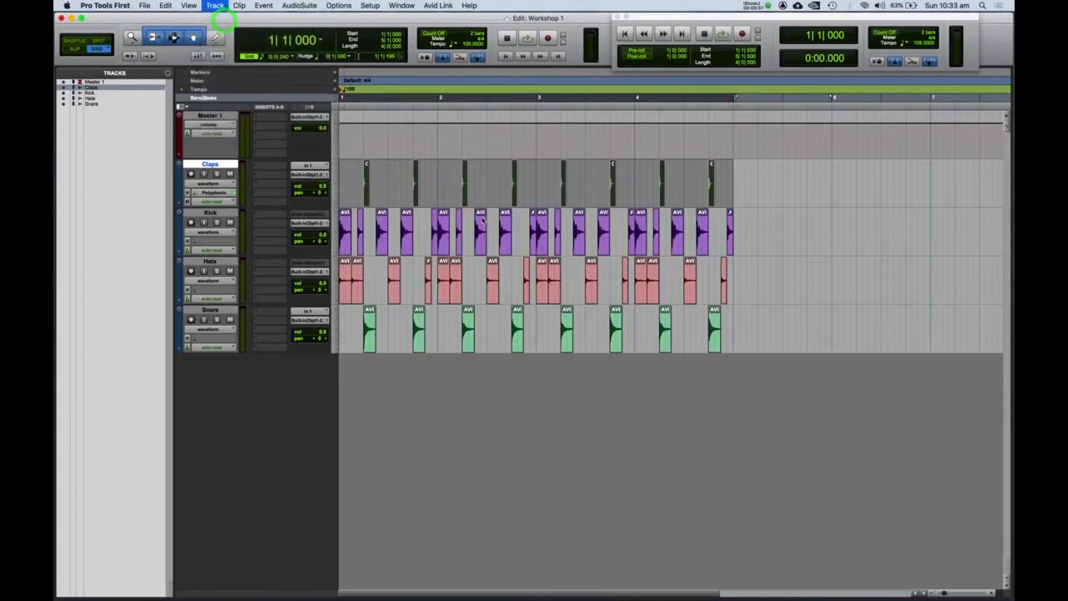
pyautogui.moveTo(509, 217); pyautogui.dragTo(506, 252)
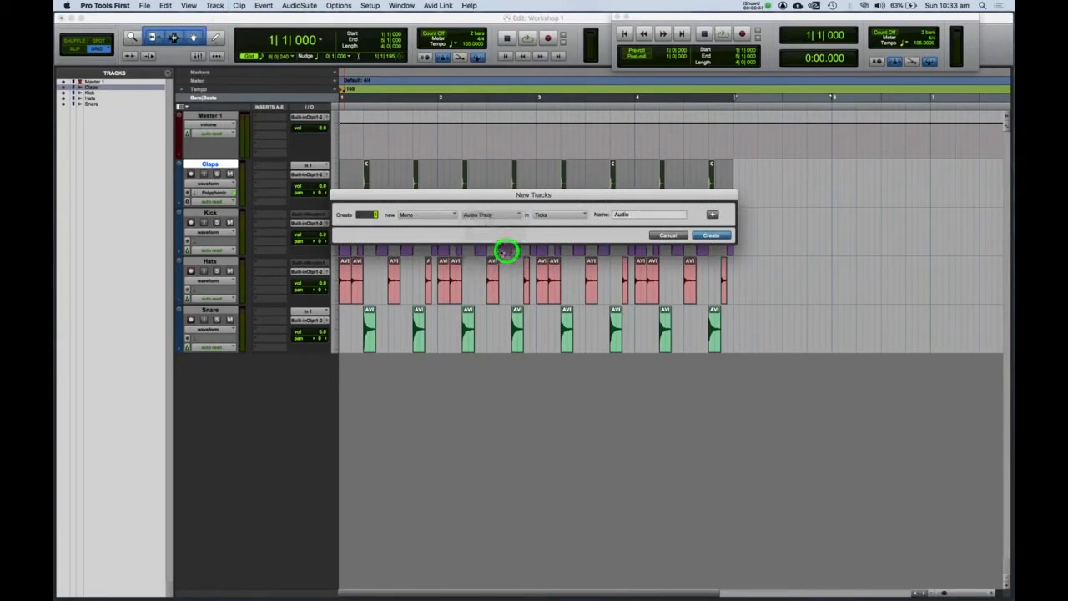
pyautogui.click(368, 214)
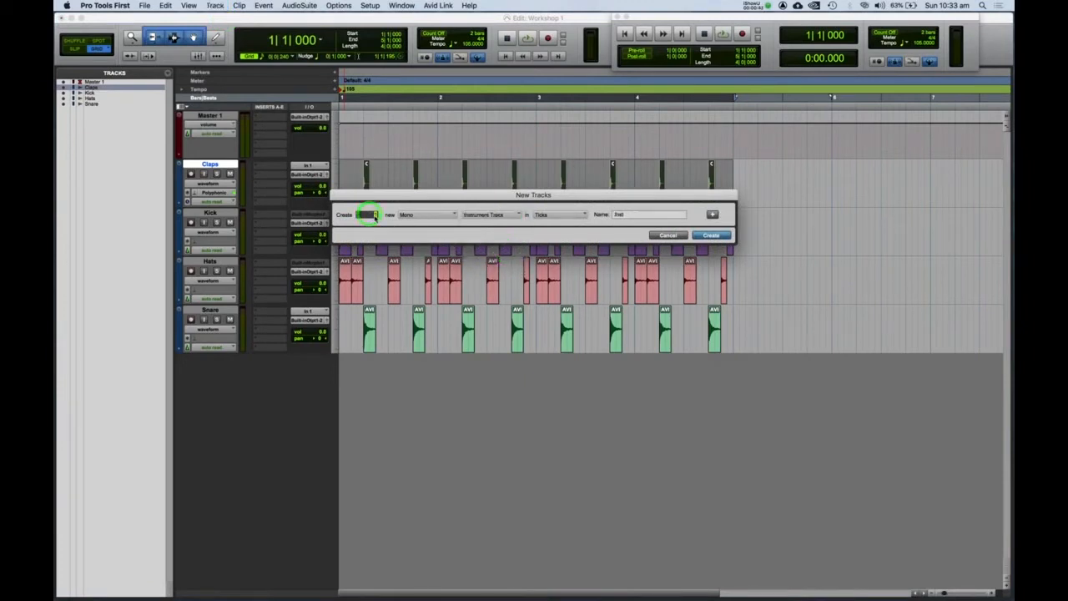
pyautogui.write('2')
pyautogui.moveTo(426, 219); pyautogui.dragTo(424, 226)
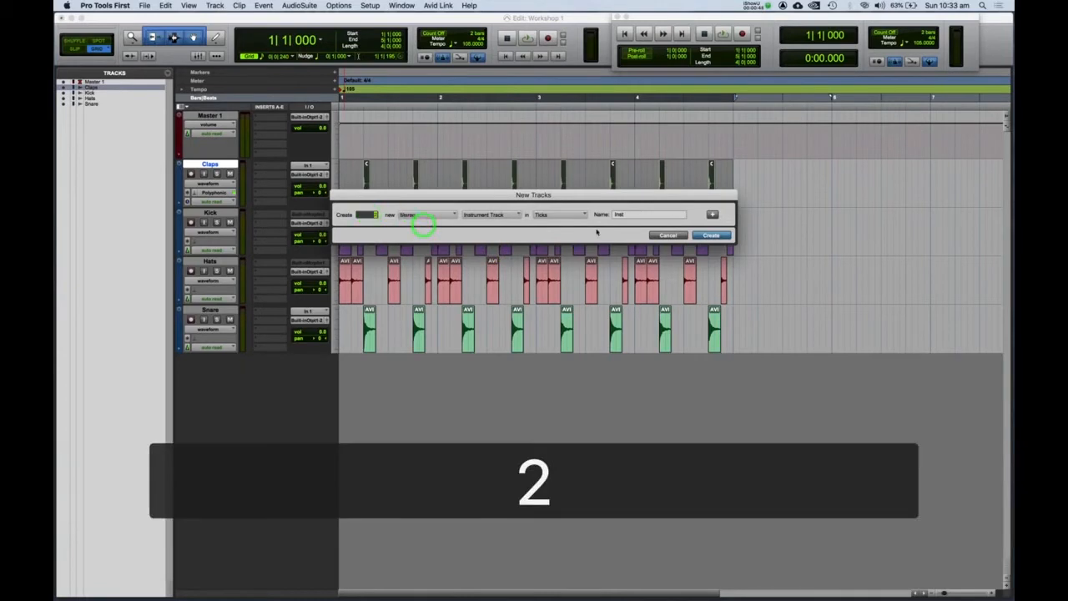
pyautogui.click(713, 235)
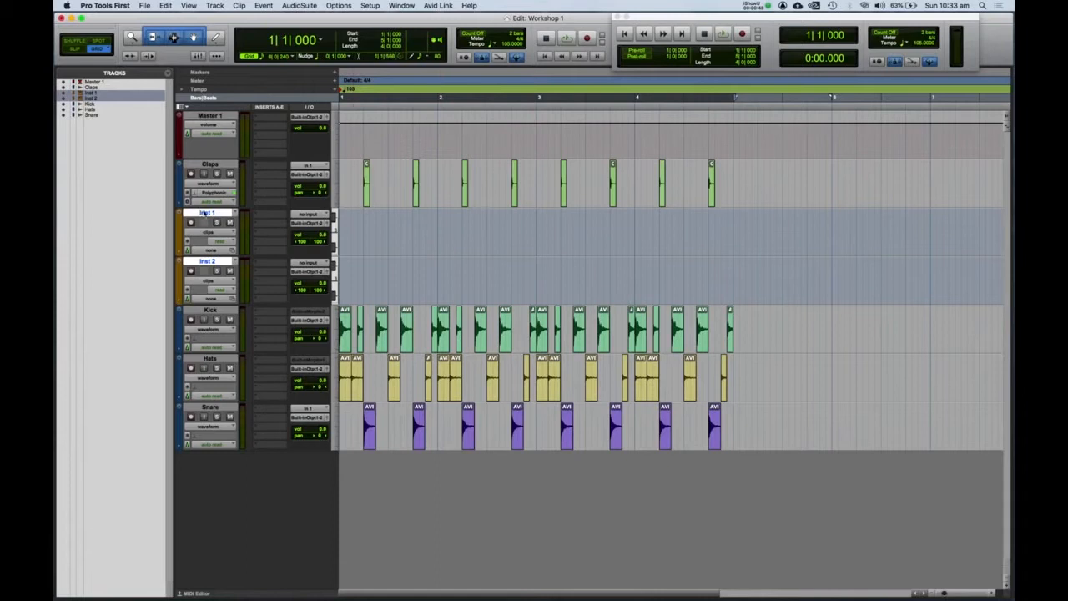
# Step: Rename the first new instrument track Bass and the second one Keys
pyautogui.doubleClick(204, 213)
pyautogui.write('Bass')
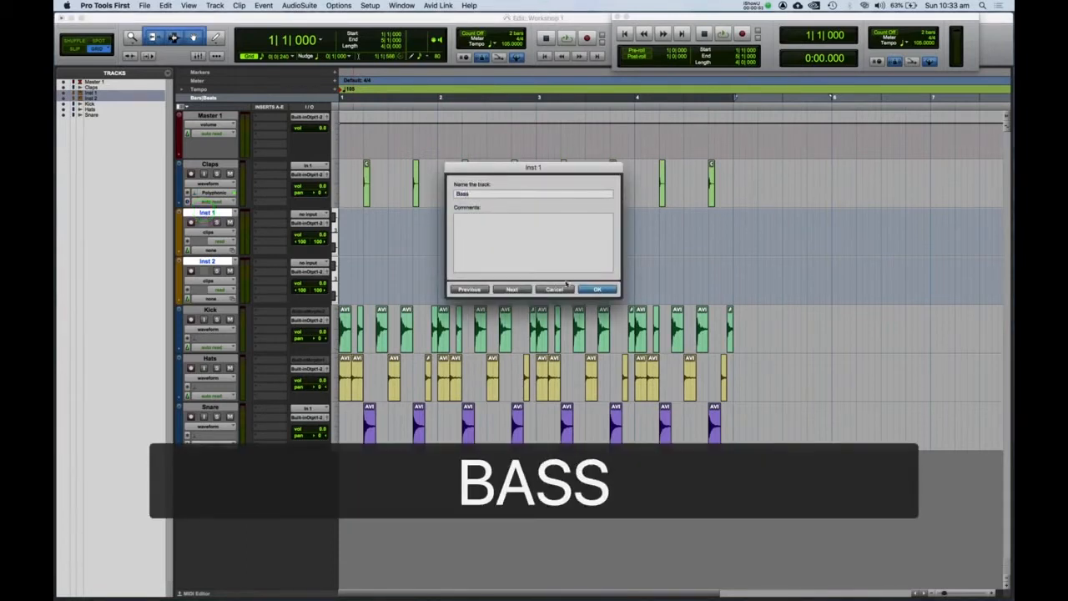
pyautogui.click(597, 288)
pyautogui.doubleClick(211, 260)
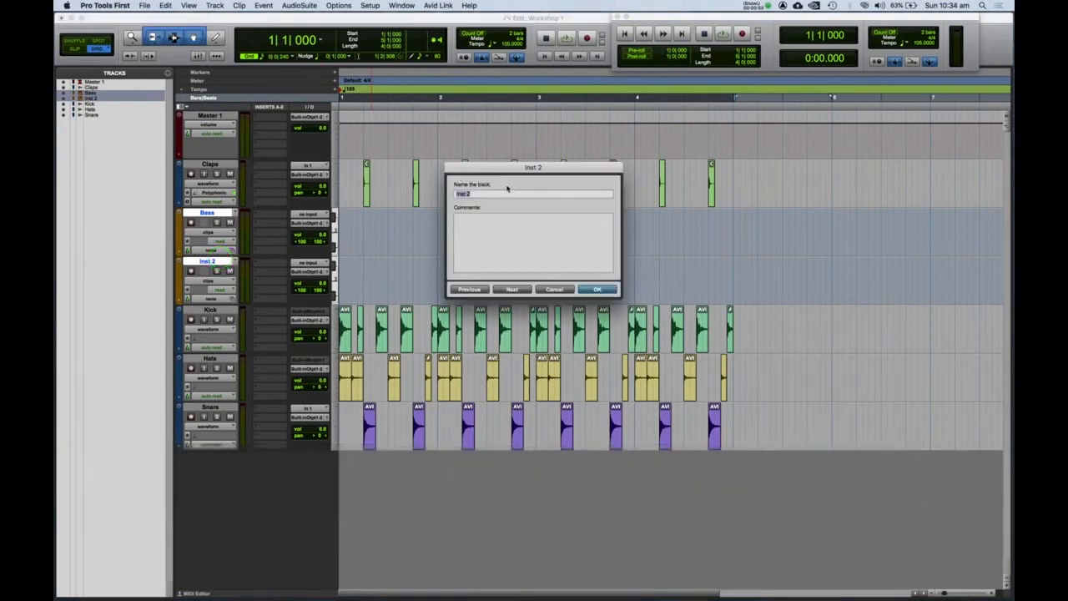
pyautogui.write('Keys')
pyautogui.press('Return')
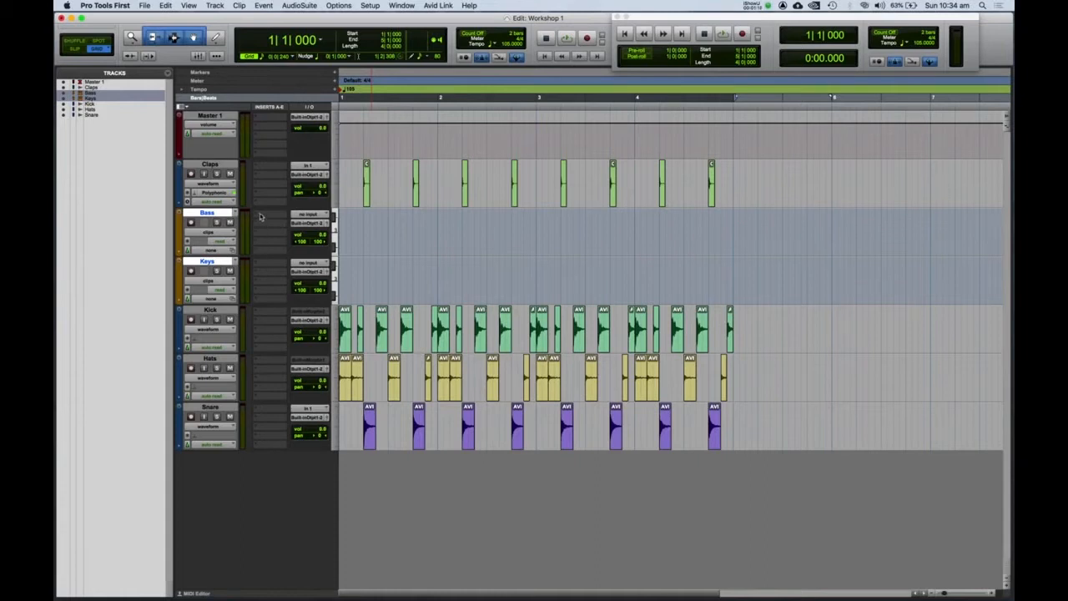
# Step: Insert the stereo Xpand!2 instrument plug-in on the first insert of the Bass track
pyautogui.moveTo(185, 108)
pyautogui.mouseDown()
pyautogui.moveTo(152, 151)
pyautogui.moveTo(178, 150)
pyautogui.moveTo(185, 90)
pyautogui.mouseUp()
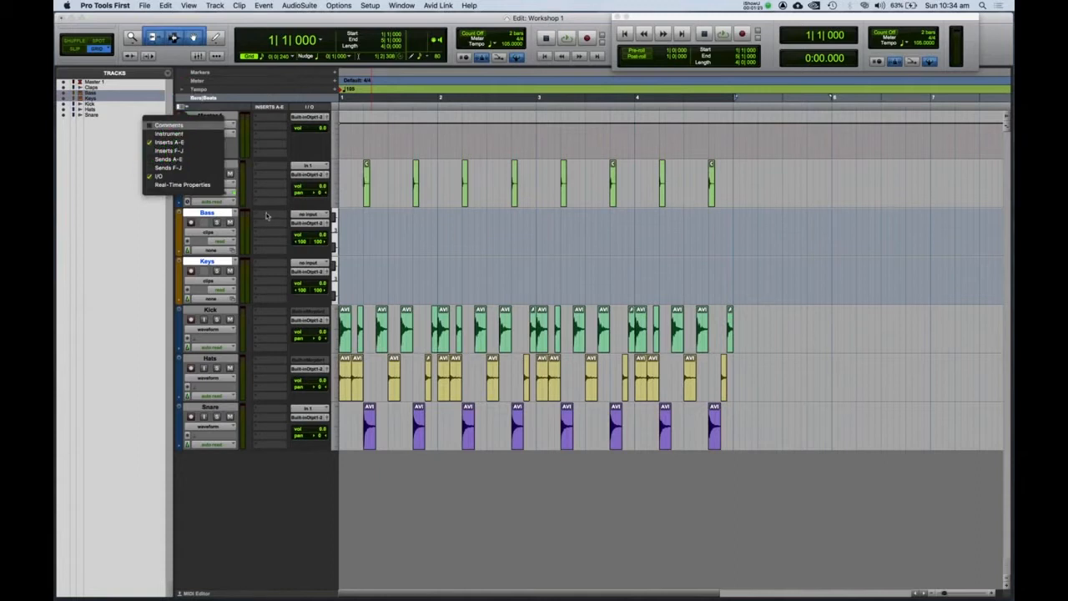
pyautogui.click(224, 212)
pyautogui.click(257, 213)
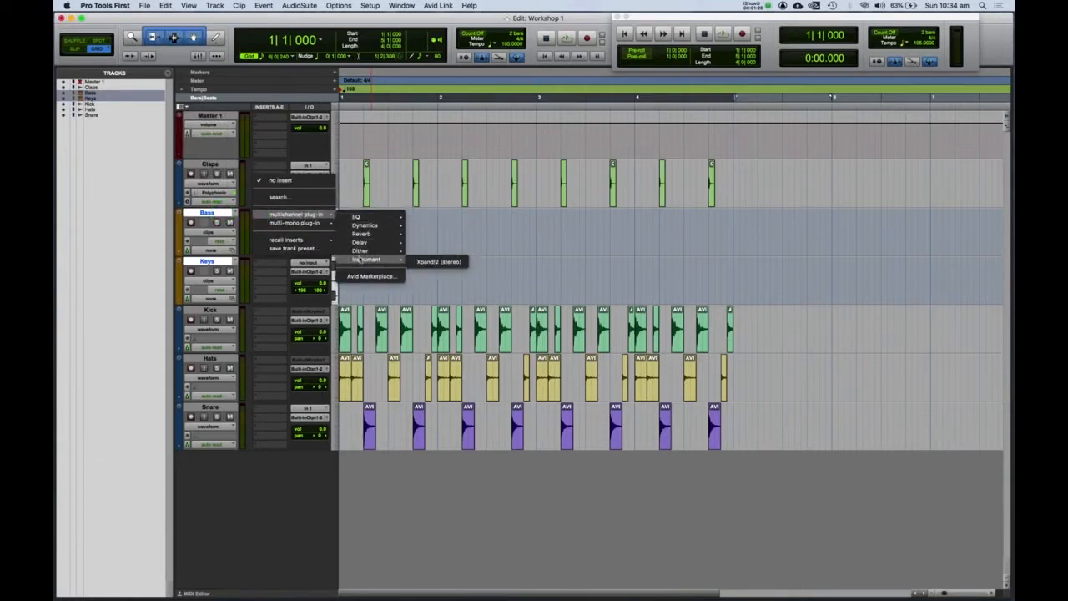
pyautogui.moveTo(367, 260)
pyautogui.click(429, 262)
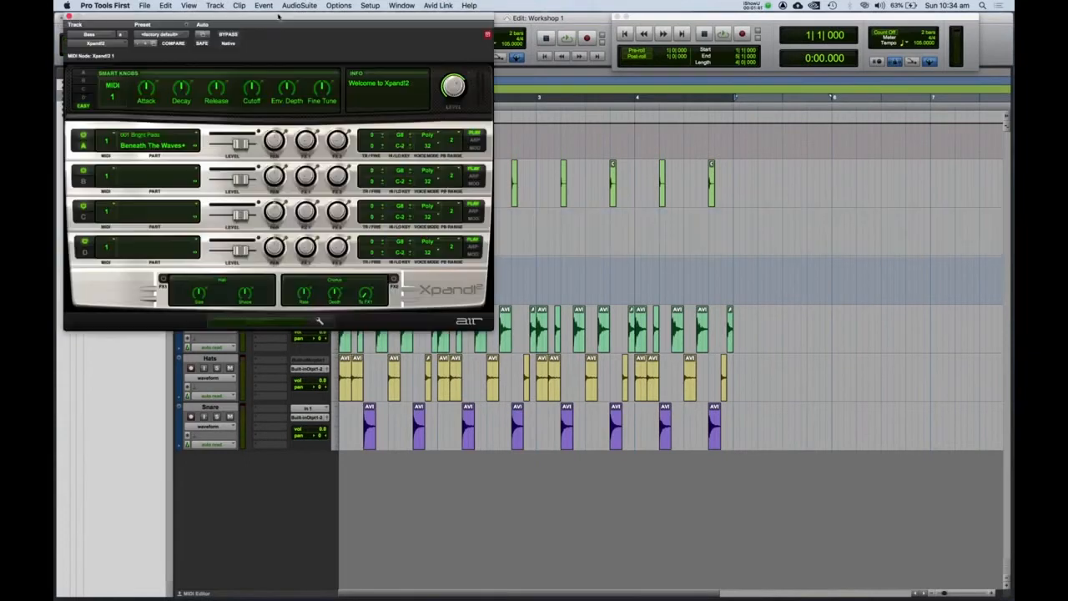
# Step: Load Double Bass X2+ from the Basses category into part A of Xpand!2 and move the plug-in window clear of the track controls
pyautogui.moveTo(281, 14); pyautogui.dragTo(429, 95)
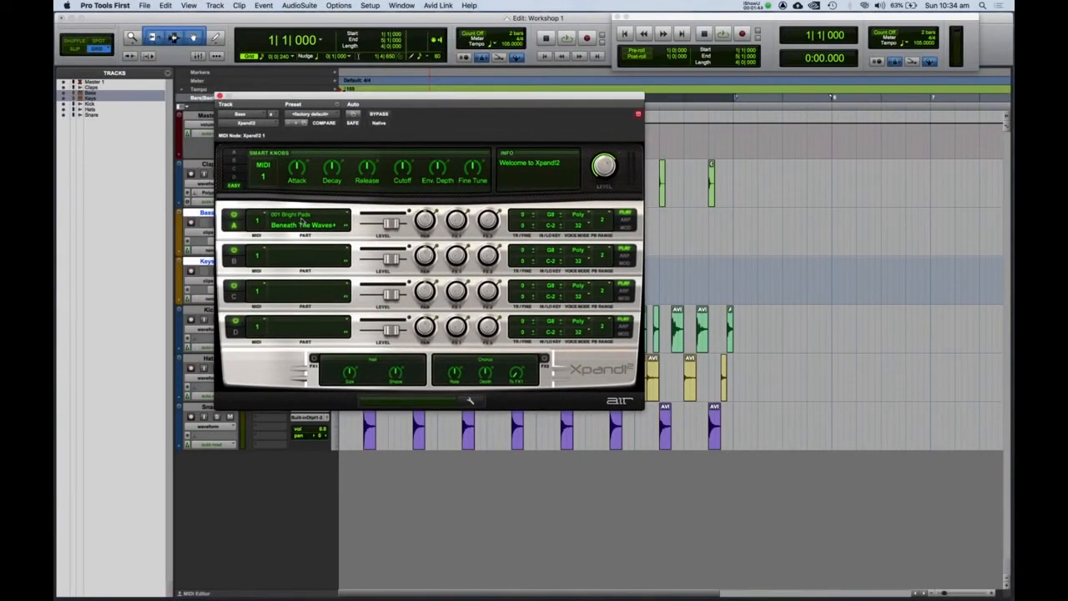
pyautogui.click(343, 218)
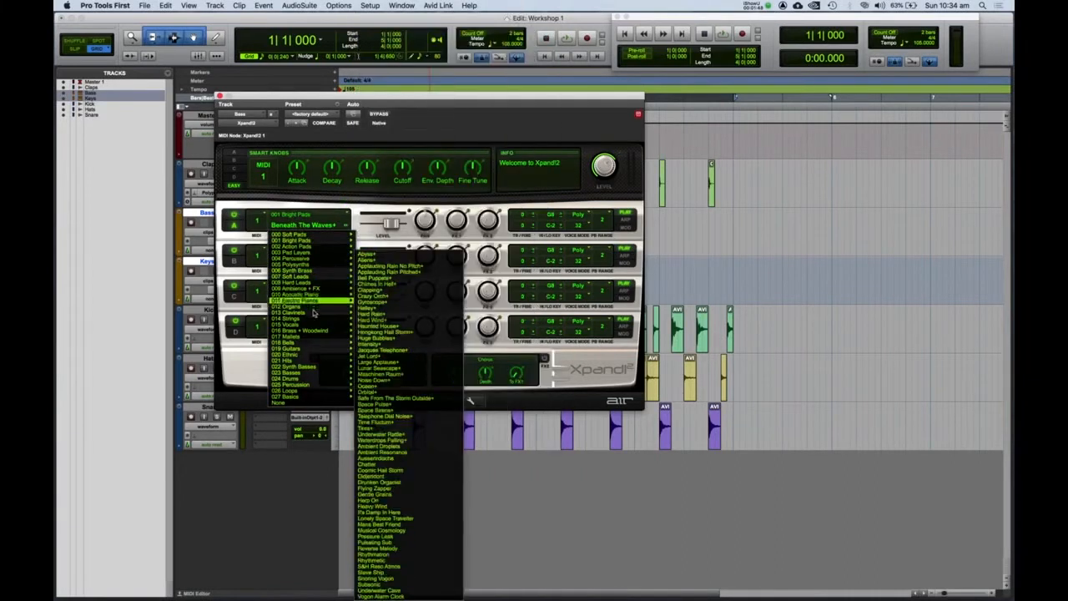
pyautogui.moveTo(302, 375)
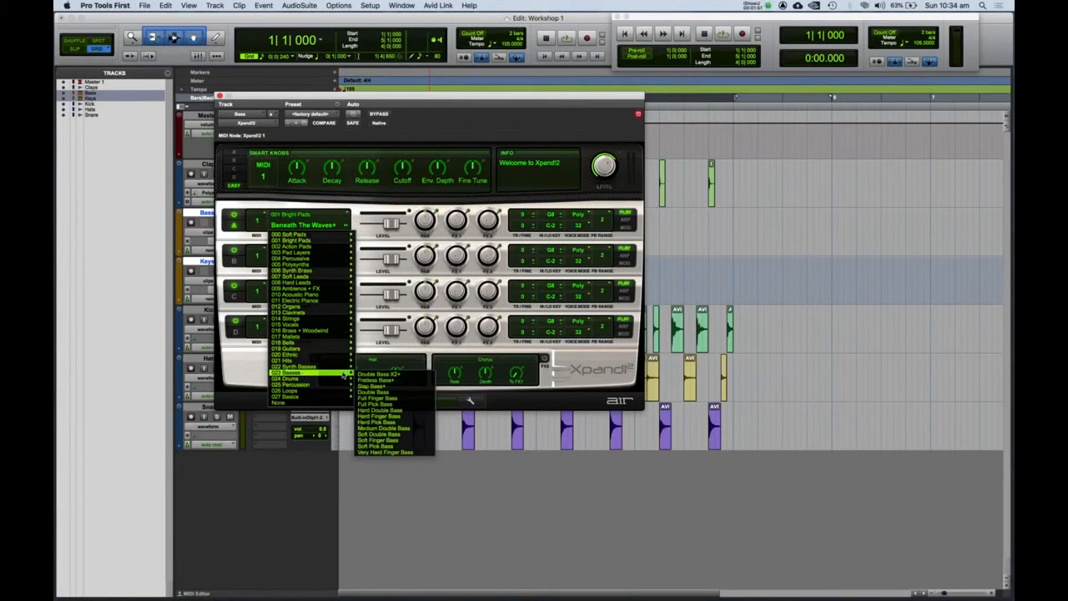
pyautogui.click(398, 376)
pyautogui.moveTo(401, 96); pyautogui.dragTo(728, 84)
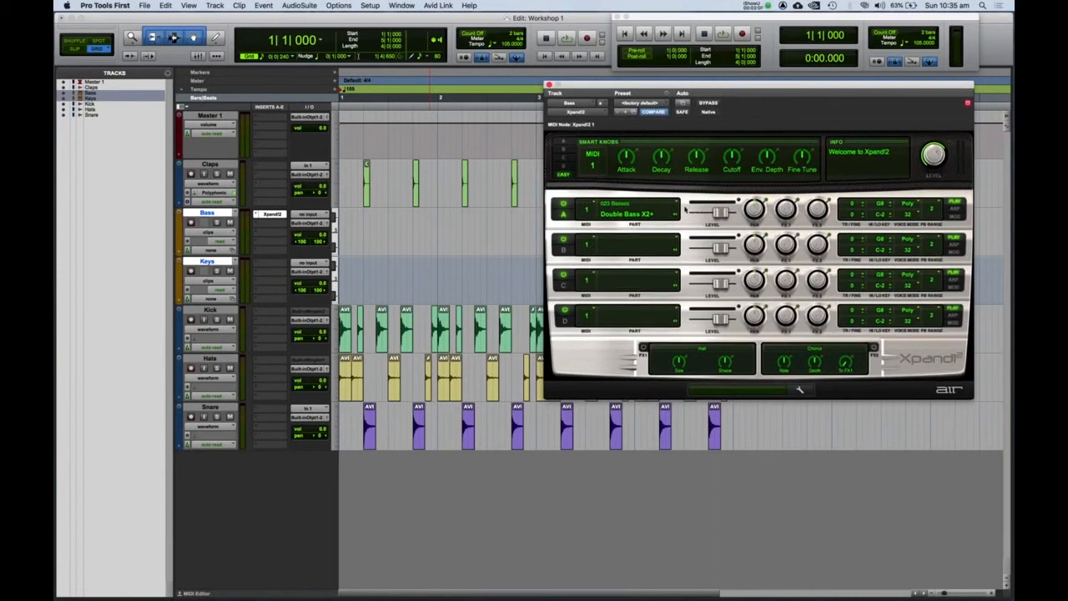
# Step: Select only the Bass track, switch its track view to notes and increase its track height
pyautogui.click(209, 211)
pyautogui.click(209, 163)
pyautogui.click(207, 213)
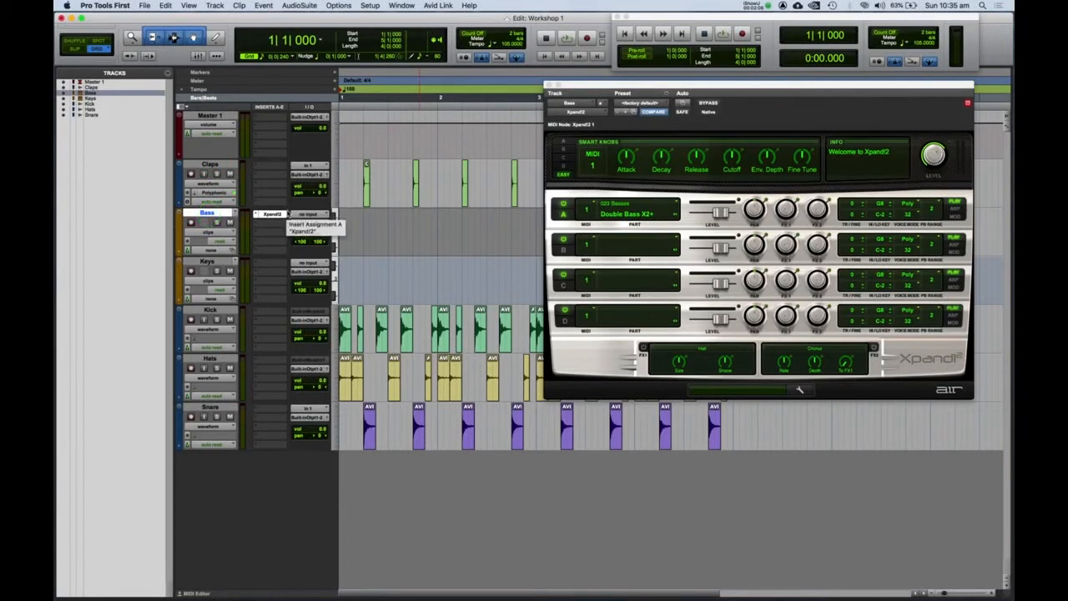
pyautogui.click(211, 235)
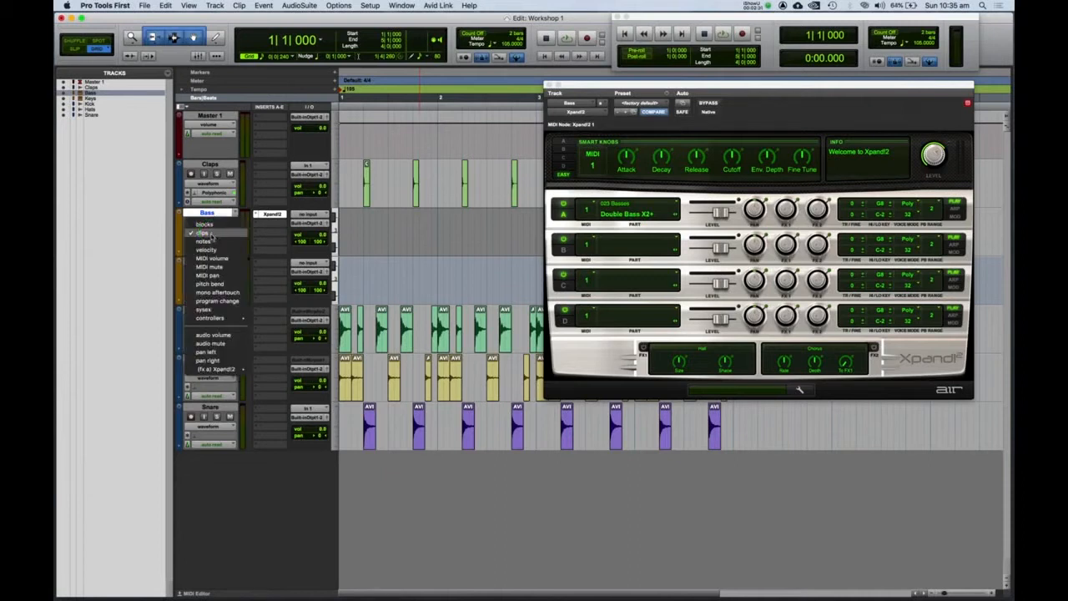
pyautogui.click(205, 241)
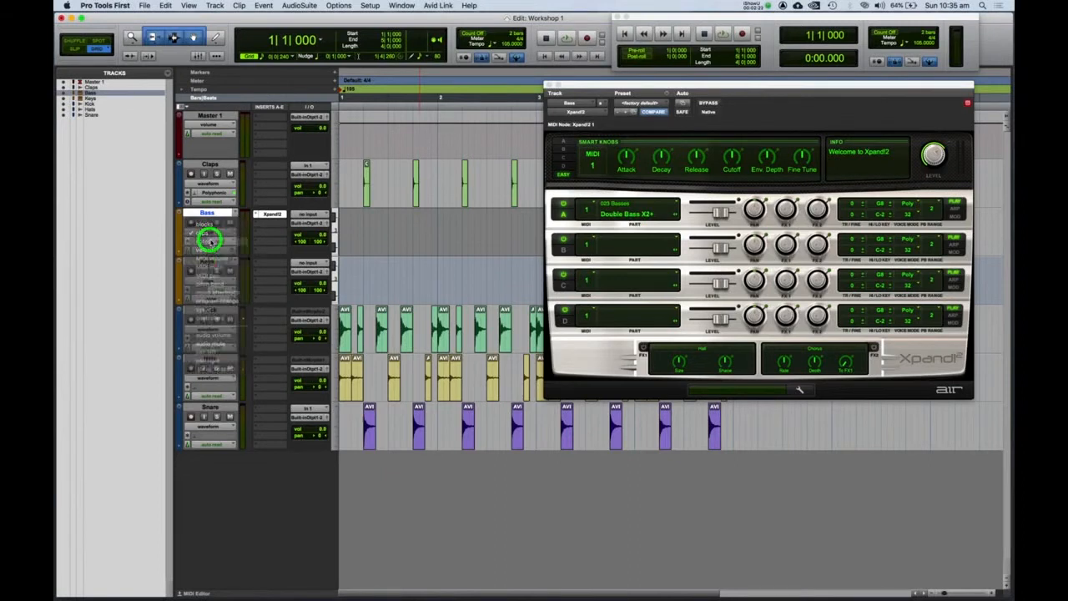
pyautogui.click(334, 224)
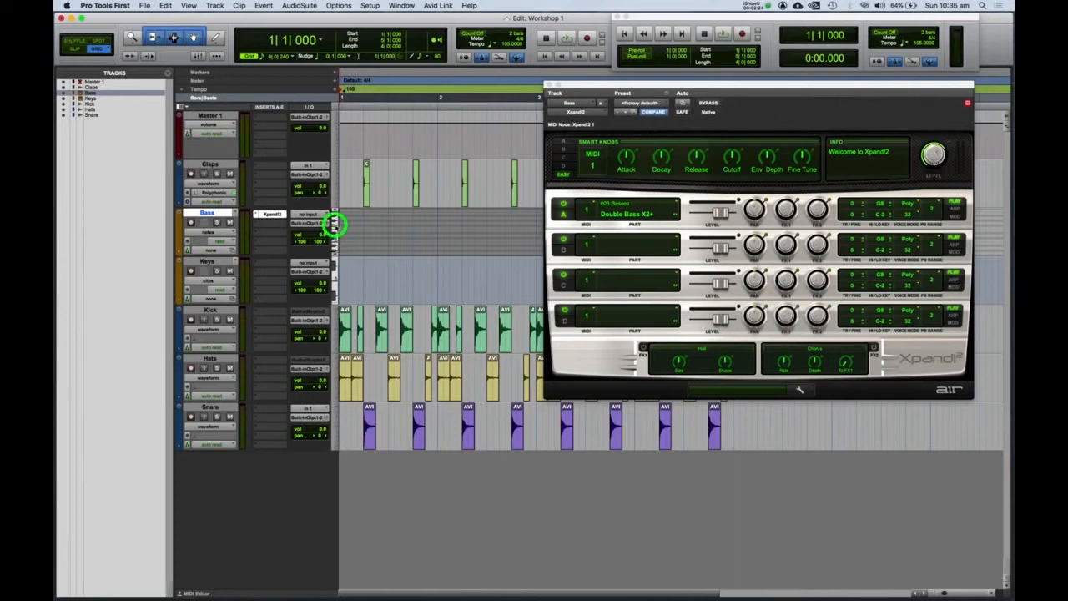
pyautogui.click(345, 246)
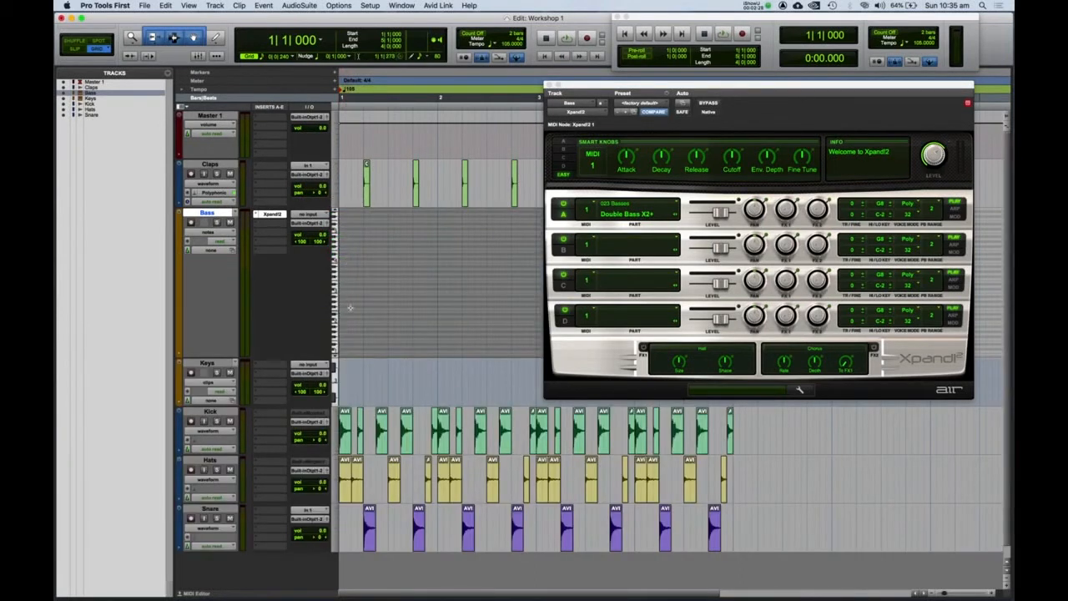
# Step: Draw two bass notes with the Pencil tool on the Bass track: about one beat from the start, and a shorter one in beat 3
pyautogui.click(216, 38)
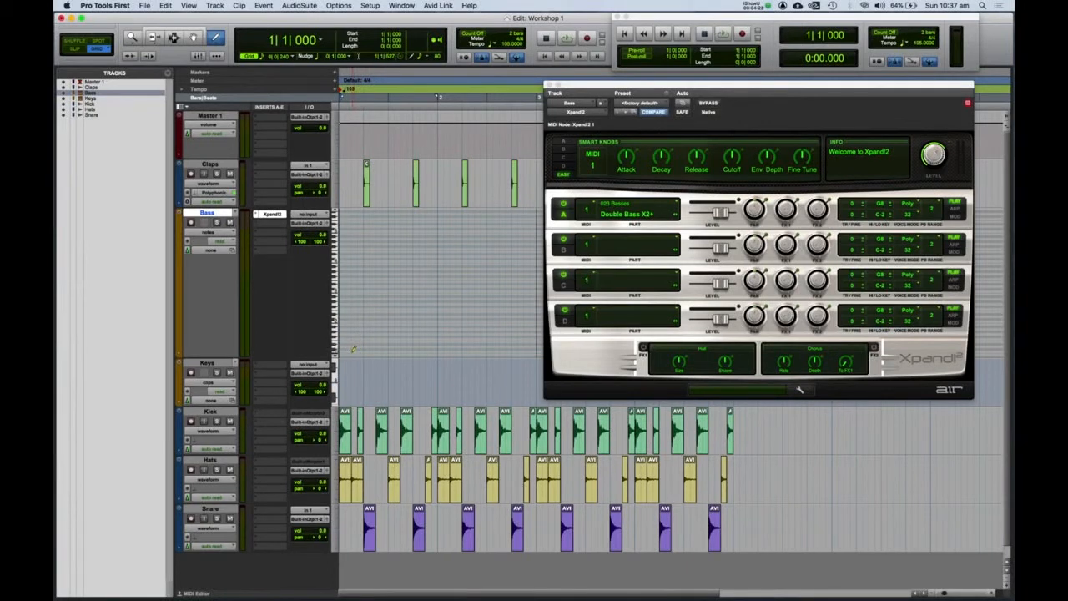
pyautogui.moveTo(342, 354); pyautogui.dragTo(367, 356)
pyautogui.moveTo(356, 357); pyautogui.dragTo(352, 340)
pyautogui.moveTo(357, 344); pyautogui.dragTo(398, 339)
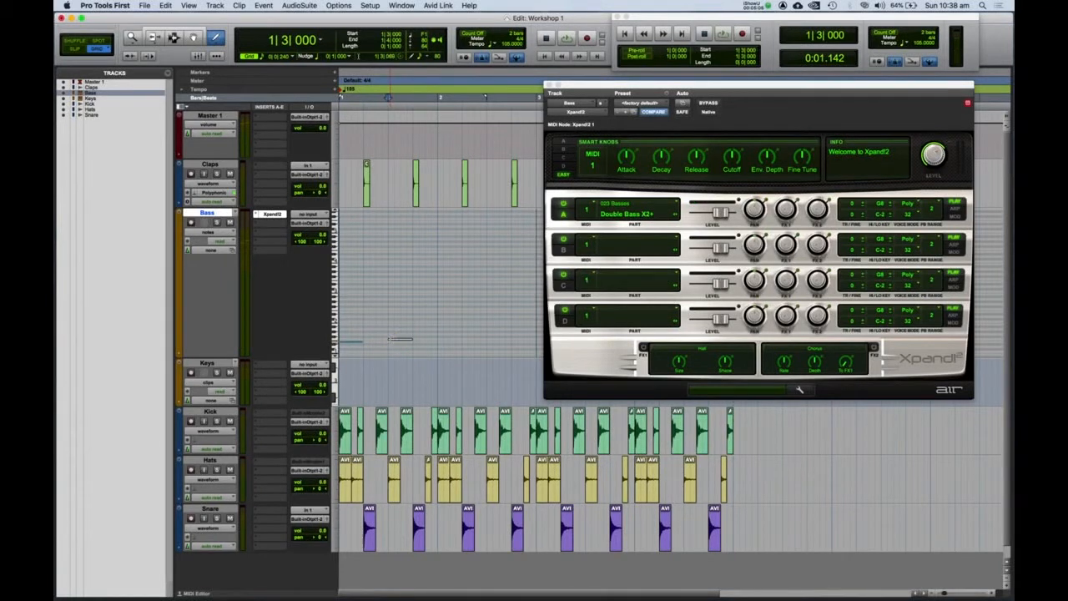
pyautogui.moveTo(387, 338)
pyautogui.mouseDown()
pyautogui.moveTo(421, 339)
pyautogui.moveTo(401, 339)
pyautogui.mouseUp()
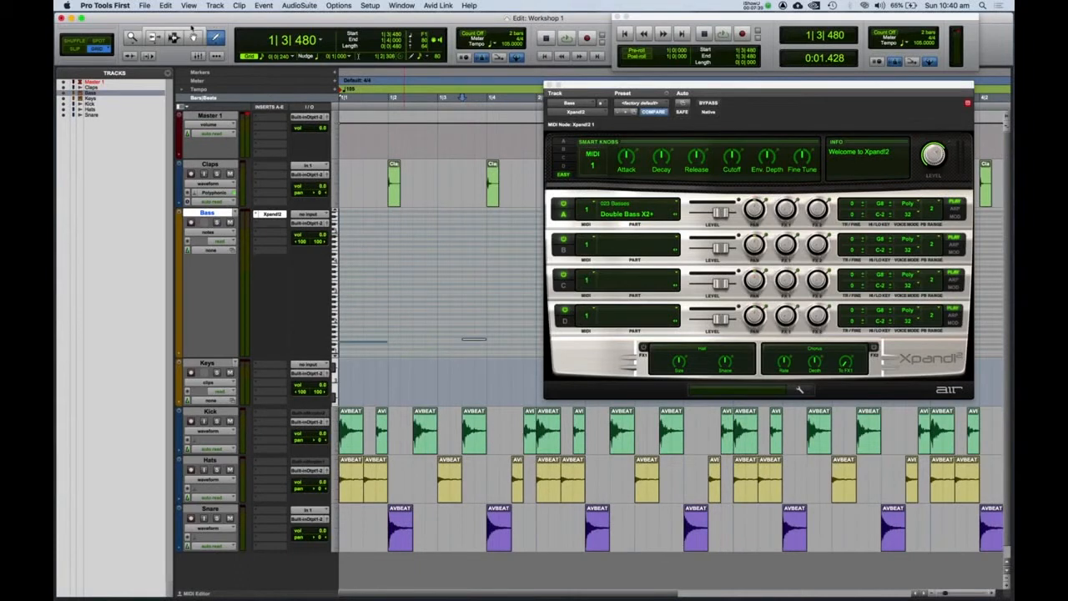
# Step: Raise the first bass note's pitch, place a shorter, higher note before the second note, and close the Xpand!2 window
pyautogui.click(184, 31)
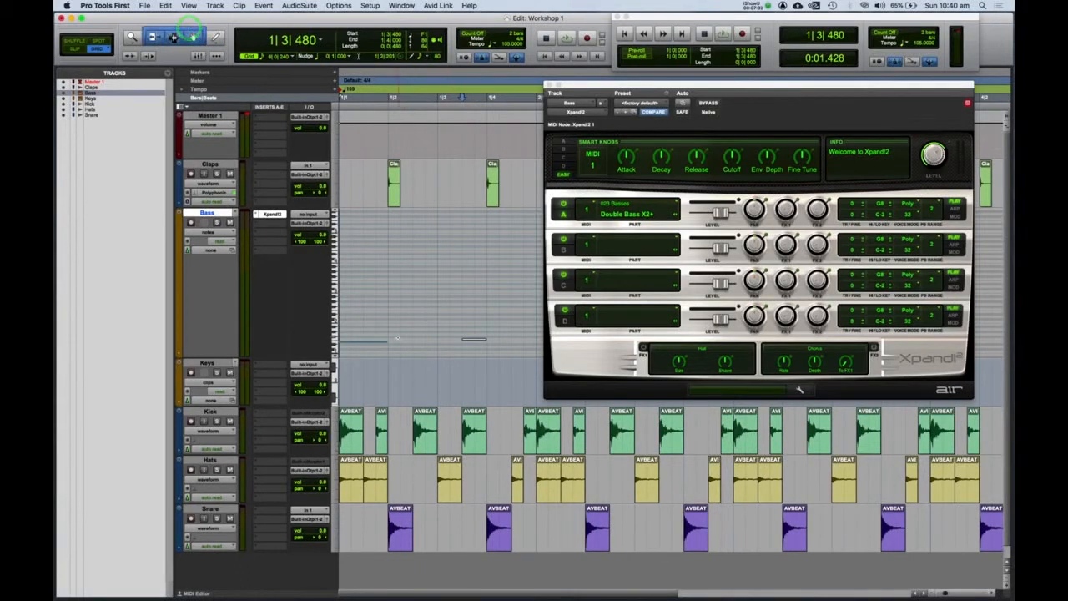
pyautogui.moveTo(380, 344); pyautogui.dragTo(376, 325)
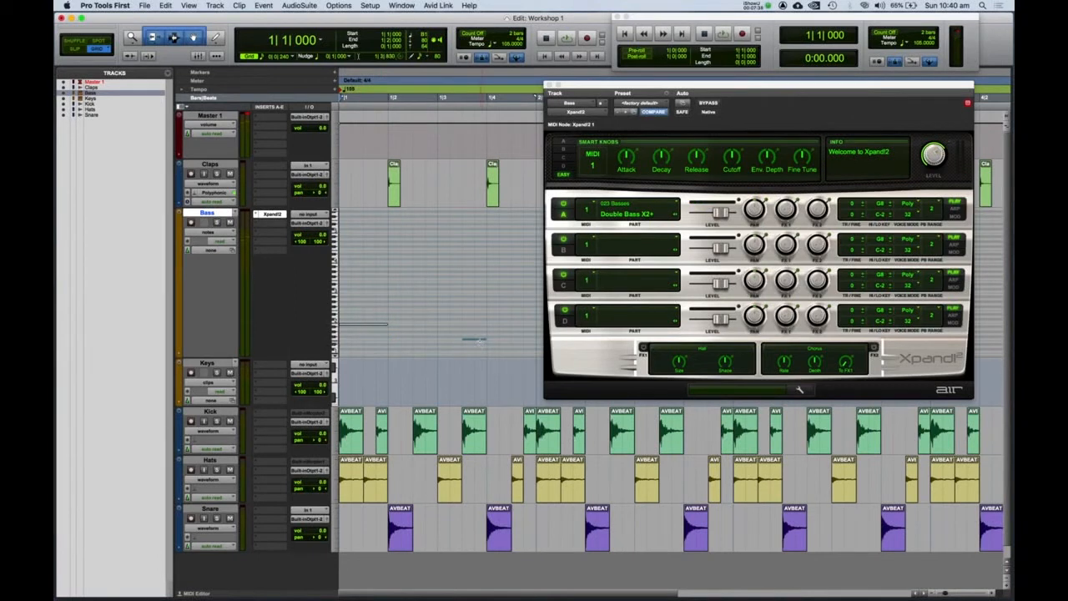
pyautogui.moveTo(478, 342); pyautogui.dragTo(426, 302)
pyautogui.click(455, 305)
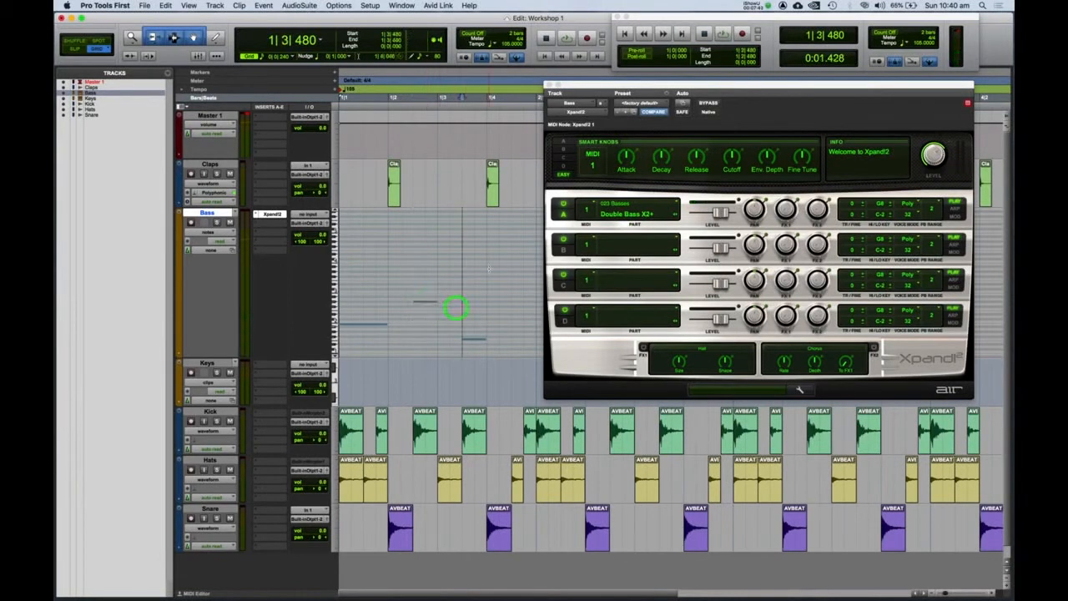
pyautogui.moveTo(498, 273); pyautogui.dragTo(362, 306)
pyautogui.press('super+z')
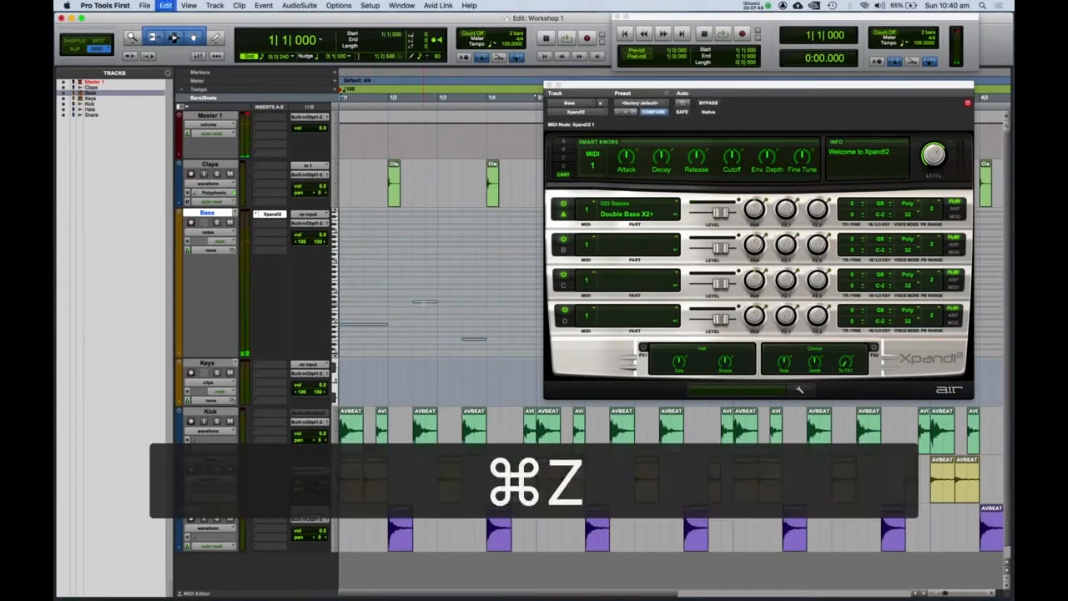
pyautogui.click(549, 86)
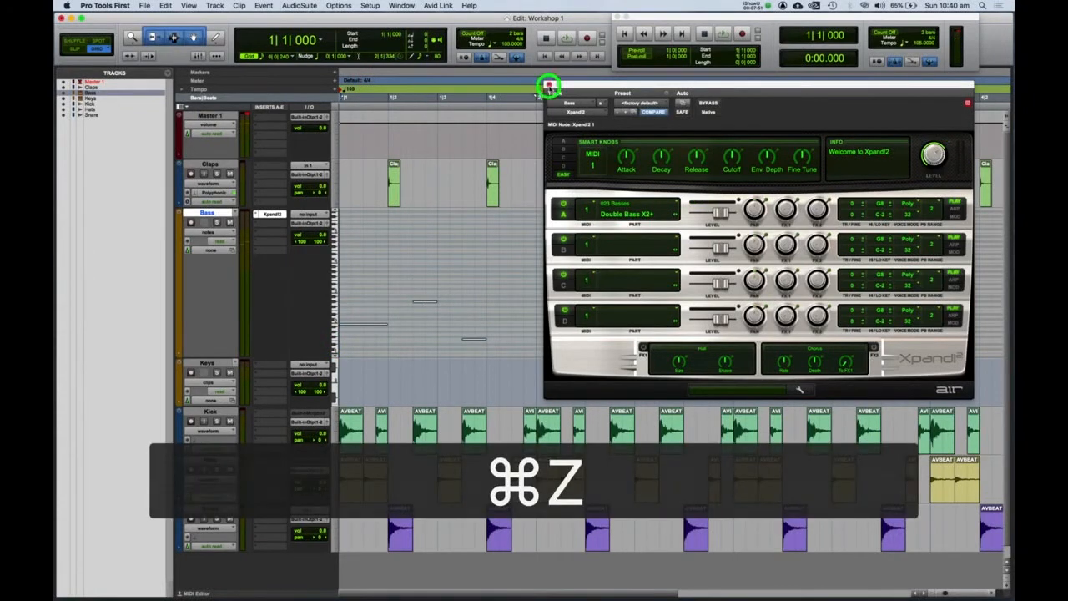
pyautogui.click(473, 304)
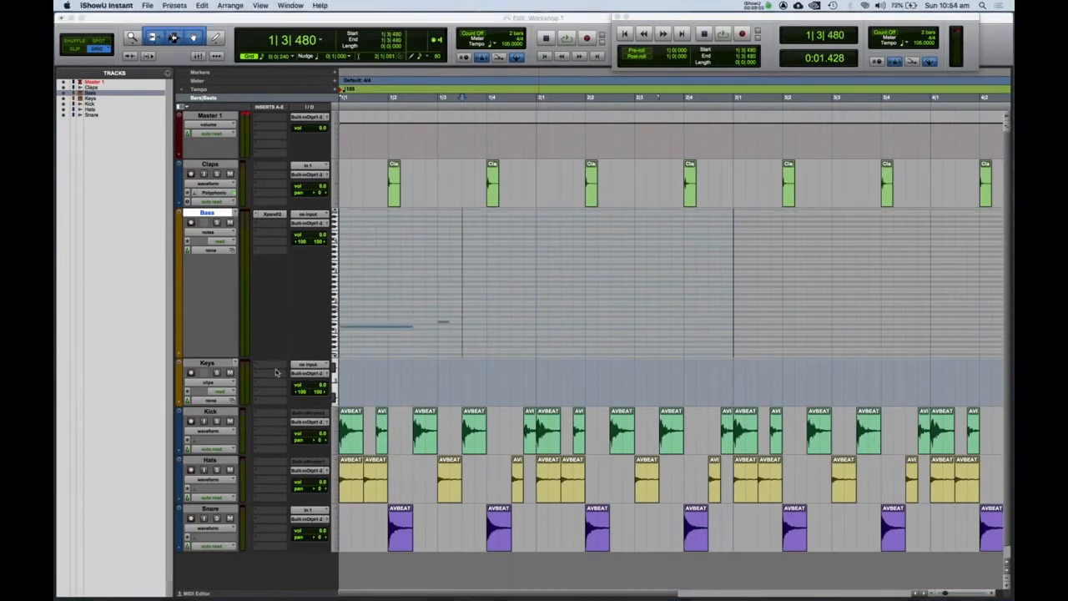
# Step: Insert the stereo Xpand!2 instrument plug-in on the first insert of the Keys track and open the sound list of part A
pyautogui.click(263, 365)
pyautogui.moveTo(263, 365)
pyautogui.moveTo(372, 409)
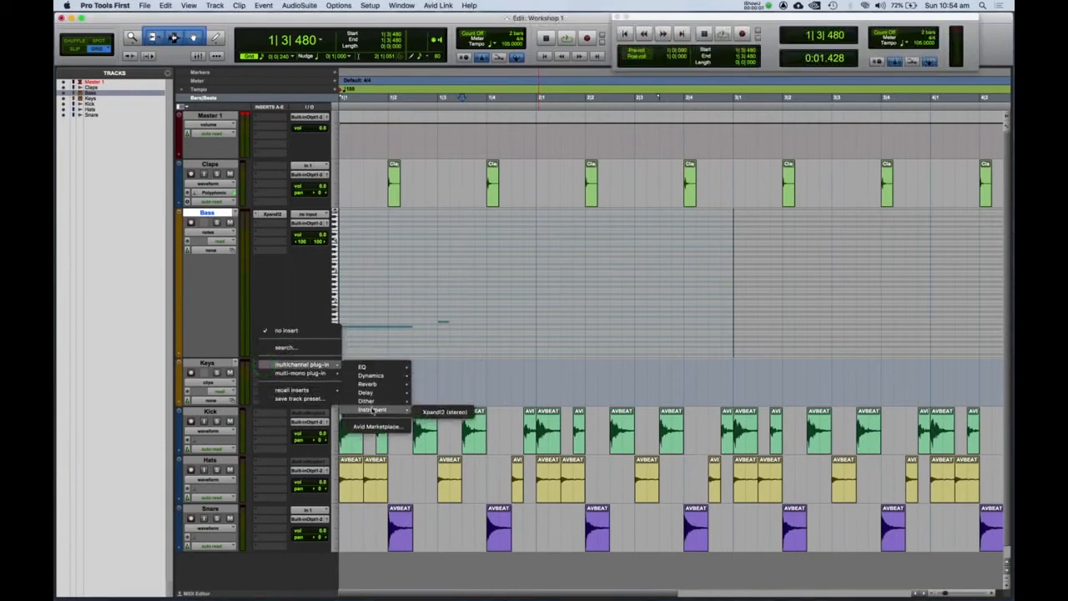
pyautogui.click(431, 412)
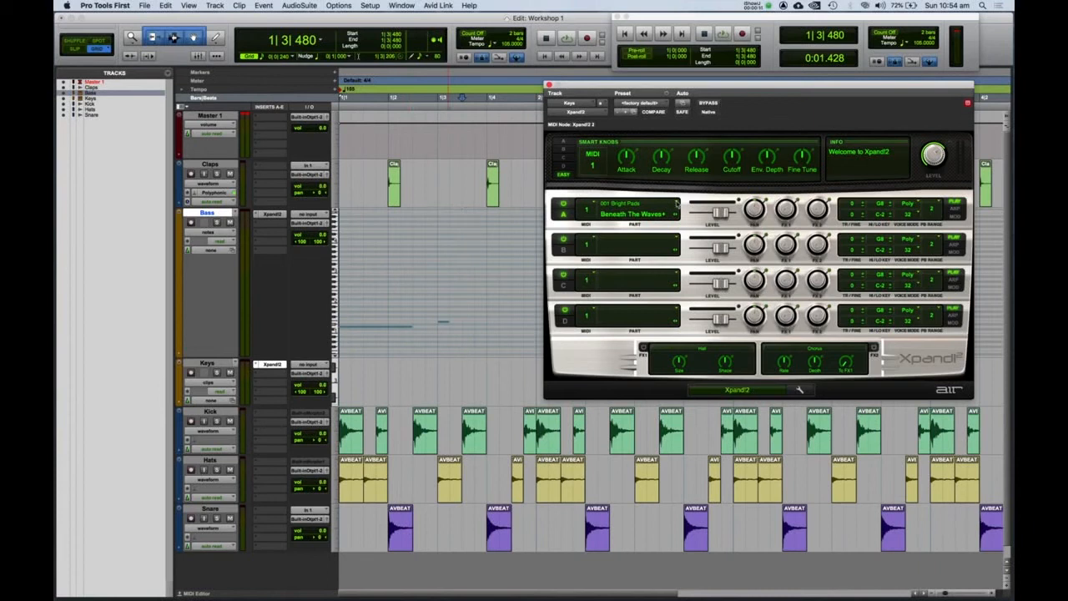
pyautogui.click(675, 203)
pyautogui.moveTo(634, 331)
pyautogui.moveTo(636, 289)
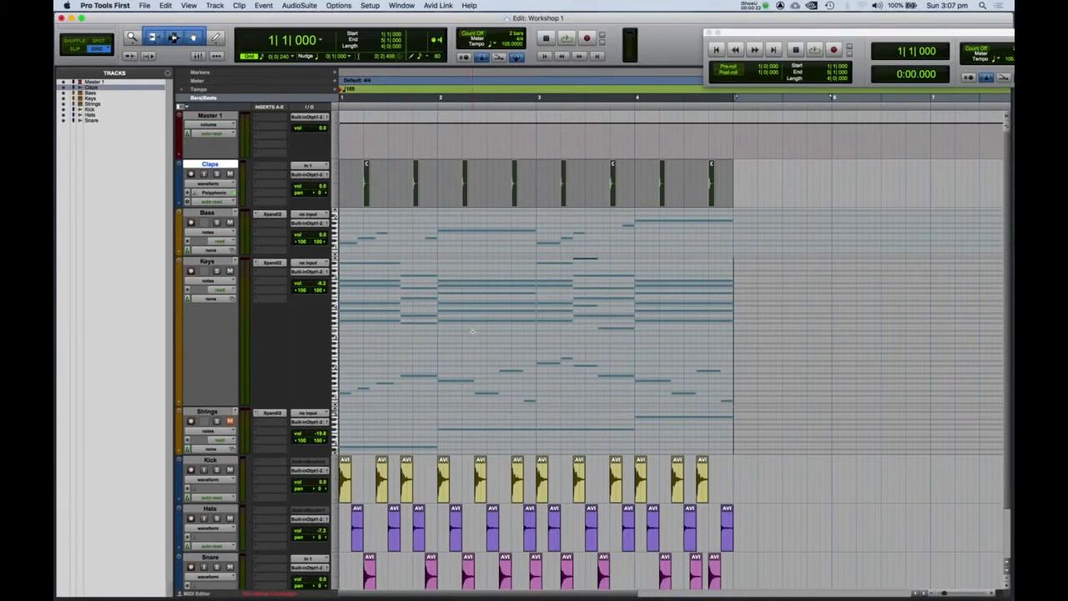
# Step: Create one new stereo Aux Input track
pyautogui.scroll(-3, 472, 331)
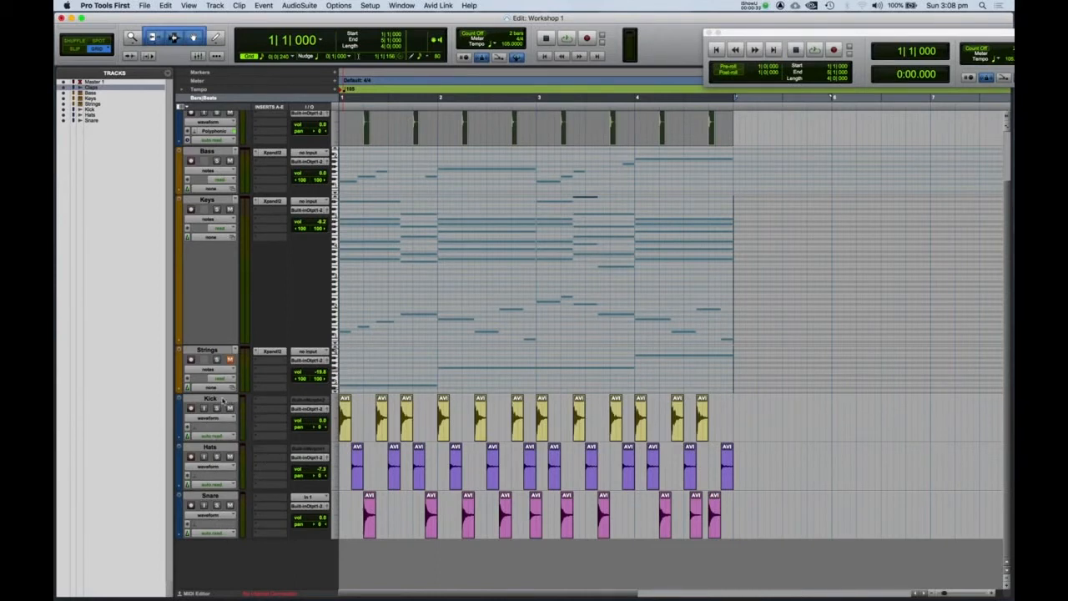
pyautogui.click(214, 5)
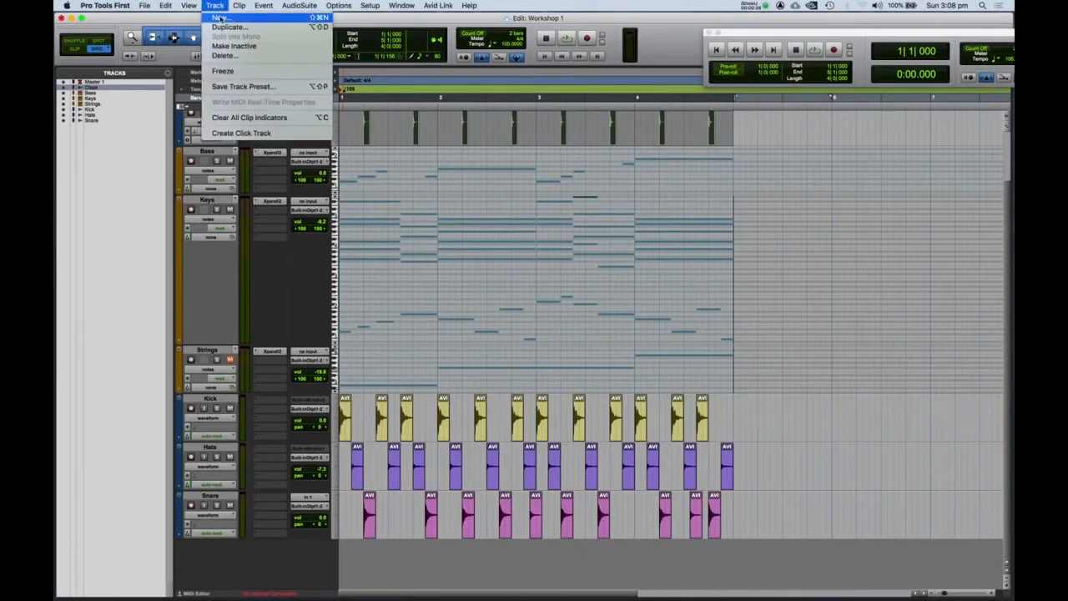
pyautogui.click(218, 18)
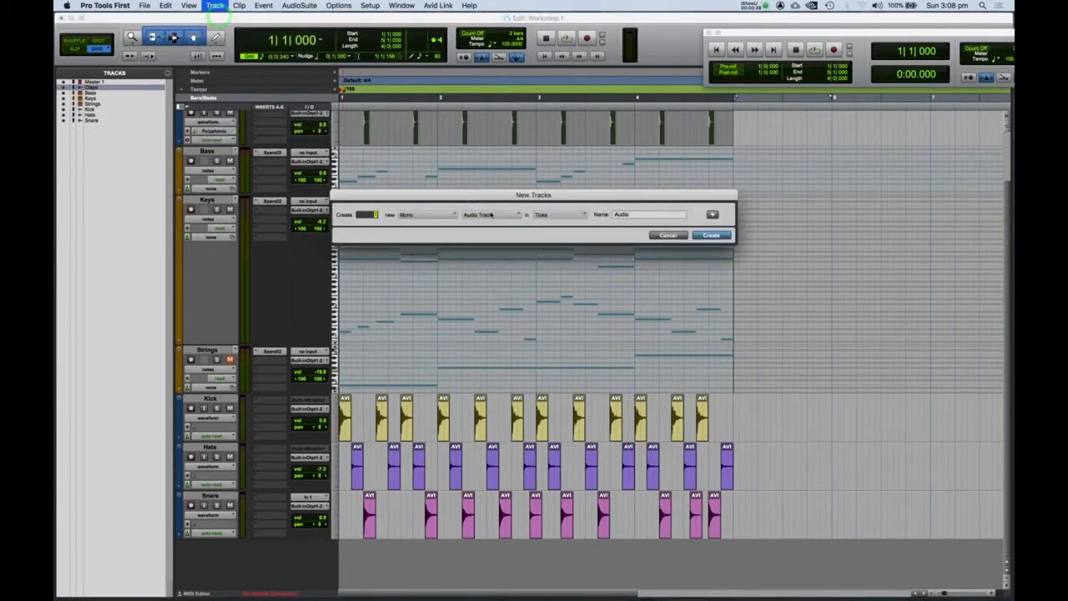
pyautogui.click(429, 218)
pyautogui.click(427, 225)
pyautogui.click(494, 215)
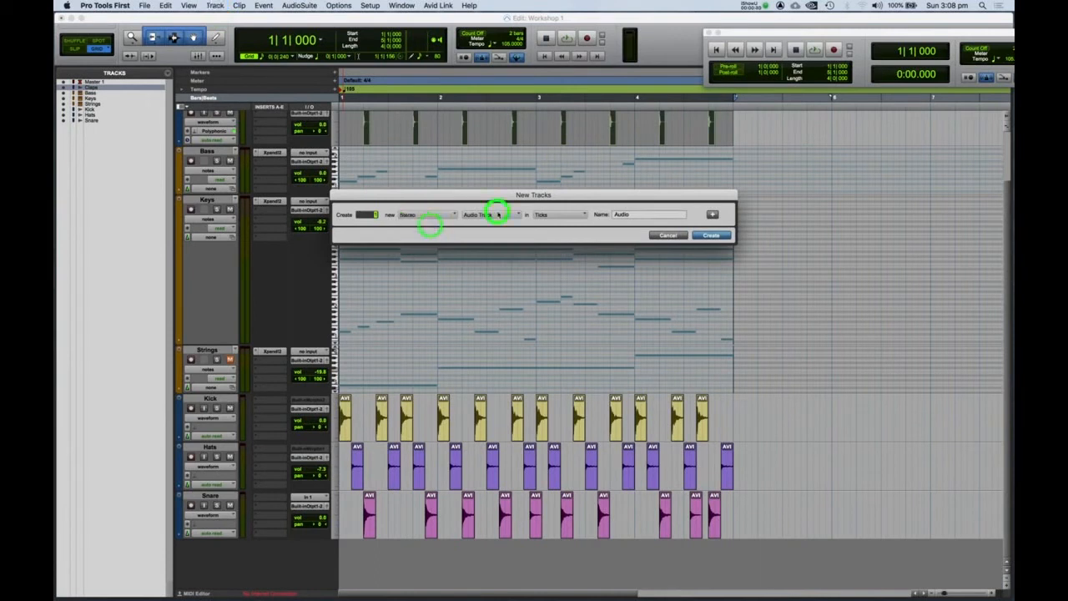
pyautogui.click(494, 226)
pyautogui.click(724, 236)
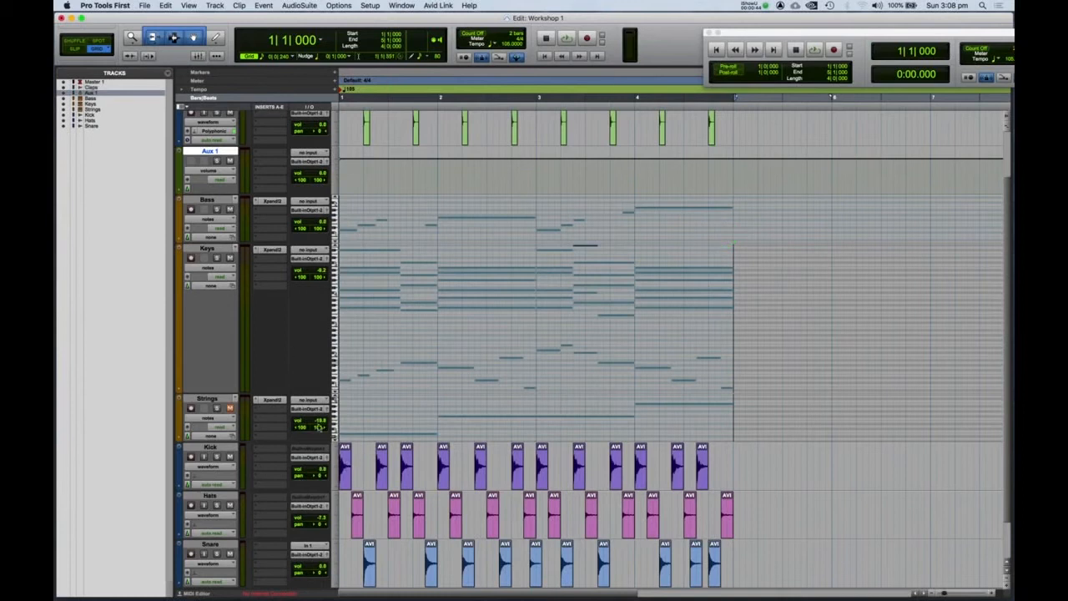
# Step: Rename the new aux track Drum Bus
pyautogui.doubleClick(209, 152)
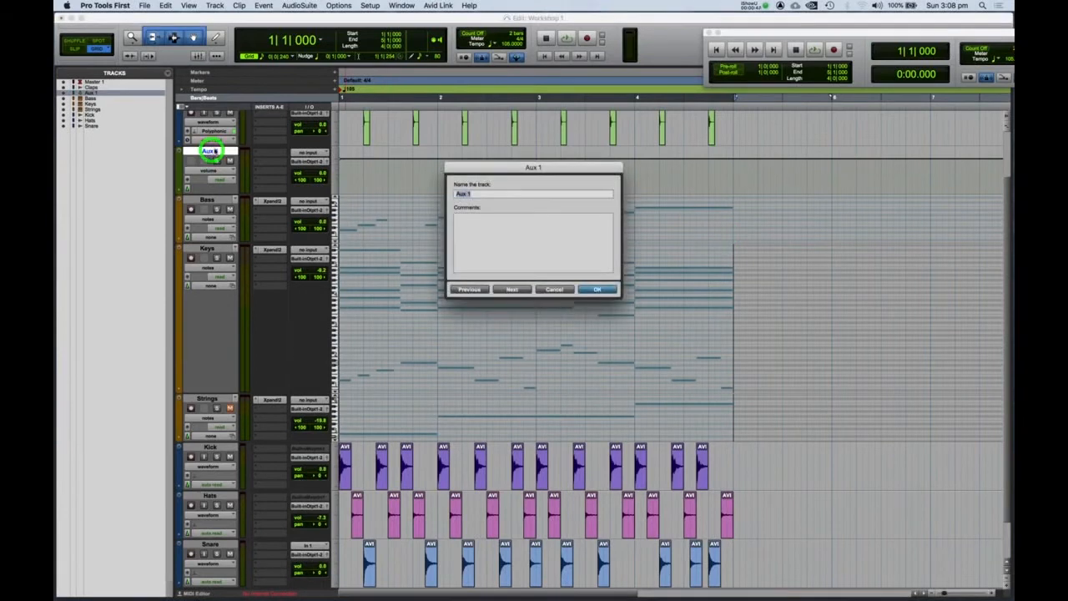
pyautogui.write('D')
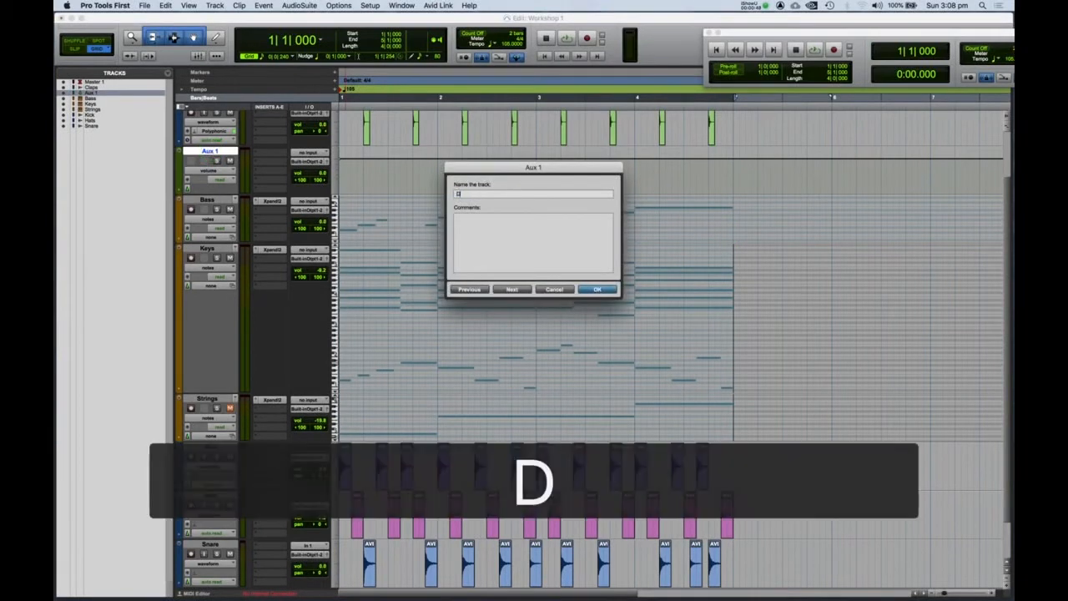
pyautogui.write('rum Bus')
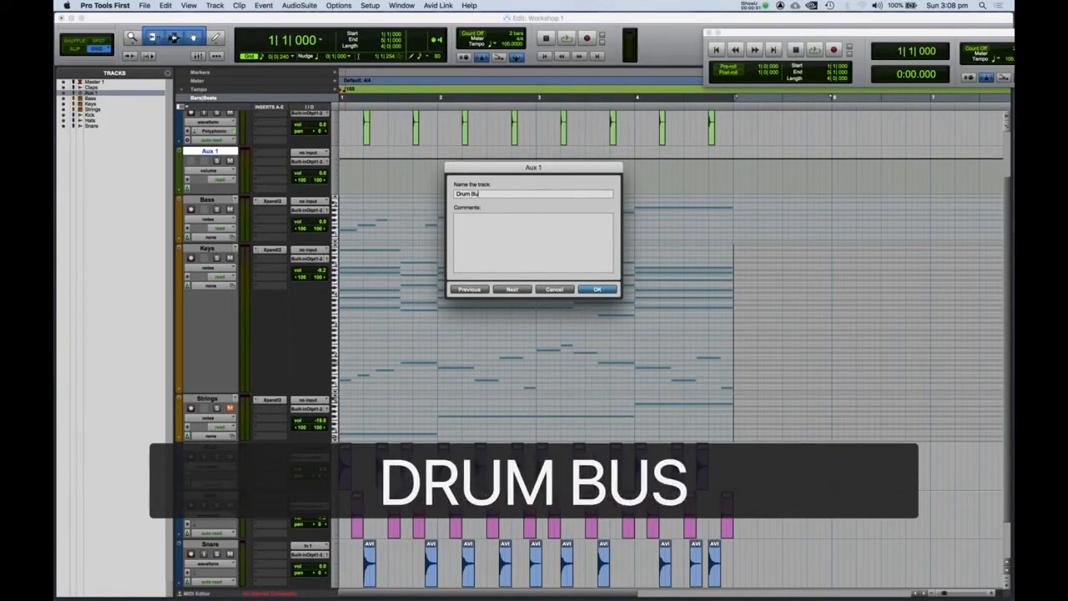
pyautogui.press('Return')
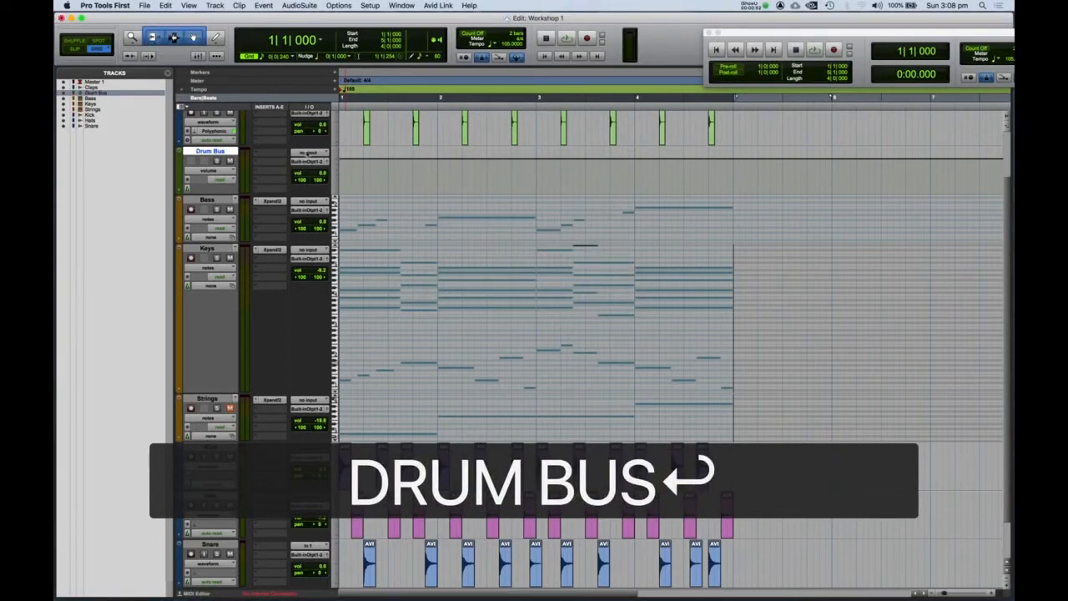
# Step: Set the input of the Drum Bus track to the stereo Bus 1-2
pyautogui.click(317, 153)
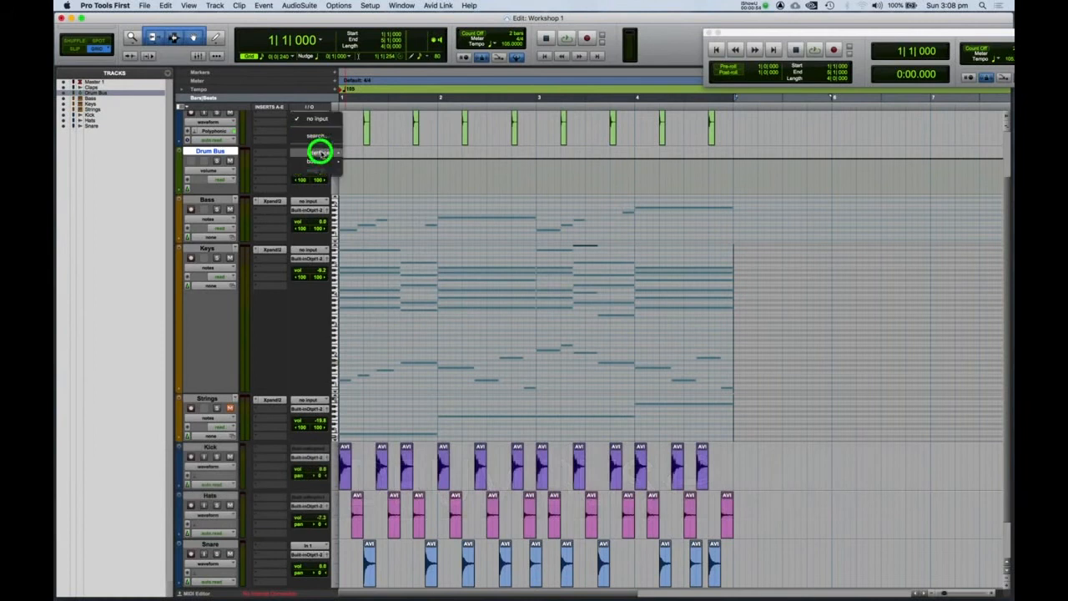
pyautogui.moveTo(325, 158)
pyautogui.click(359, 163)
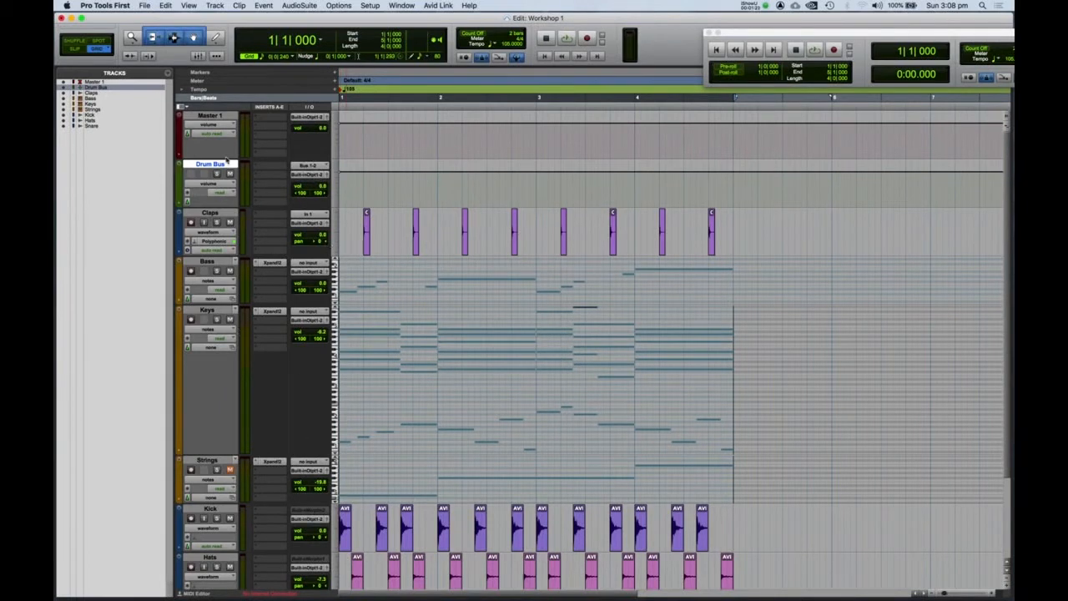
# Step: Route the outputs of the Kick, Hats and Snare tracks to the stereo Bus 1-2
pyautogui.scroll(-5, 282, 520)
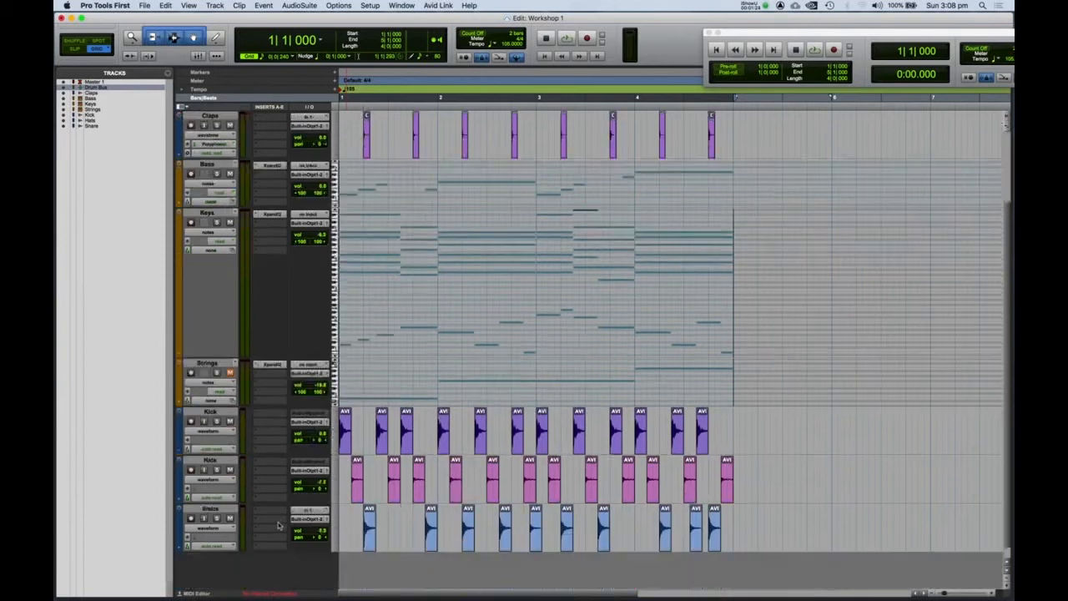
pyautogui.moveTo(305, 408); pyautogui.dragTo(375, 291)
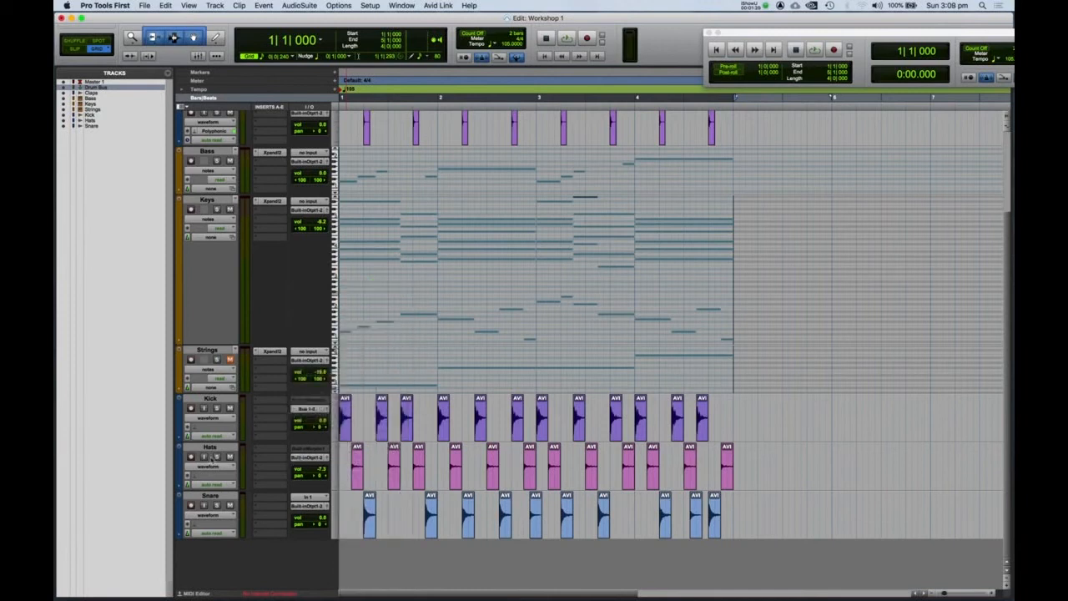
pyautogui.click(311, 458)
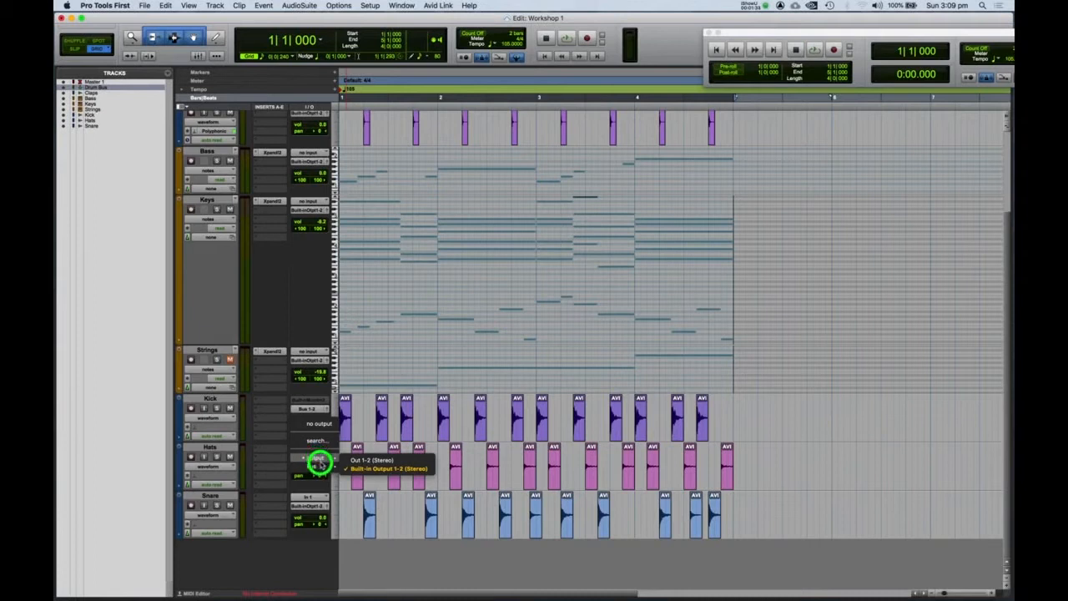
pyautogui.moveTo(316, 463)
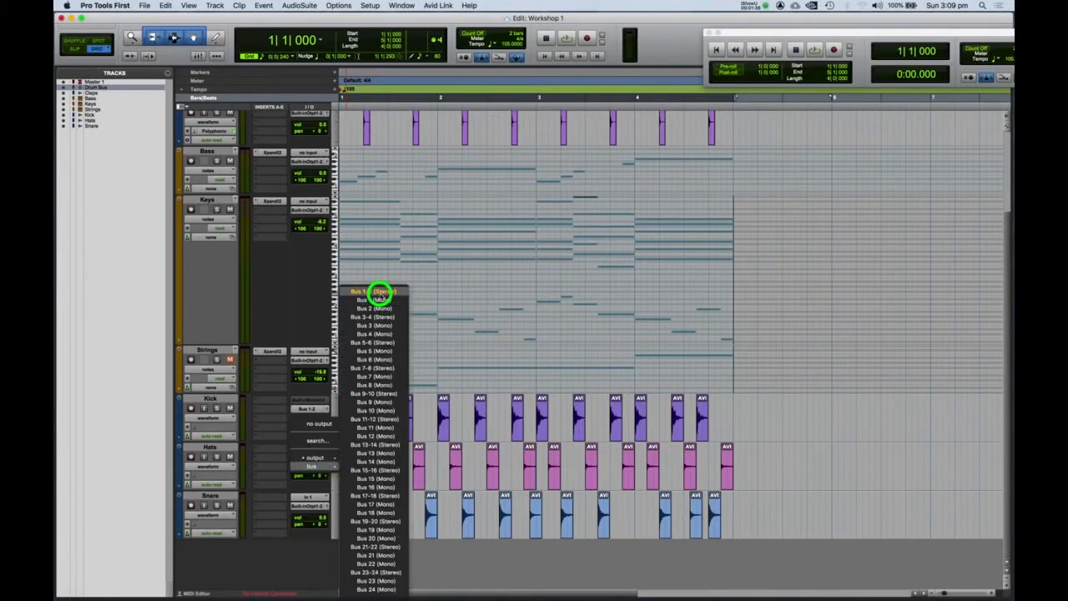
pyautogui.click(377, 297)
pyautogui.moveTo(309, 509); pyautogui.dragTo(409, 311)
pyautogui.click(398, 291)
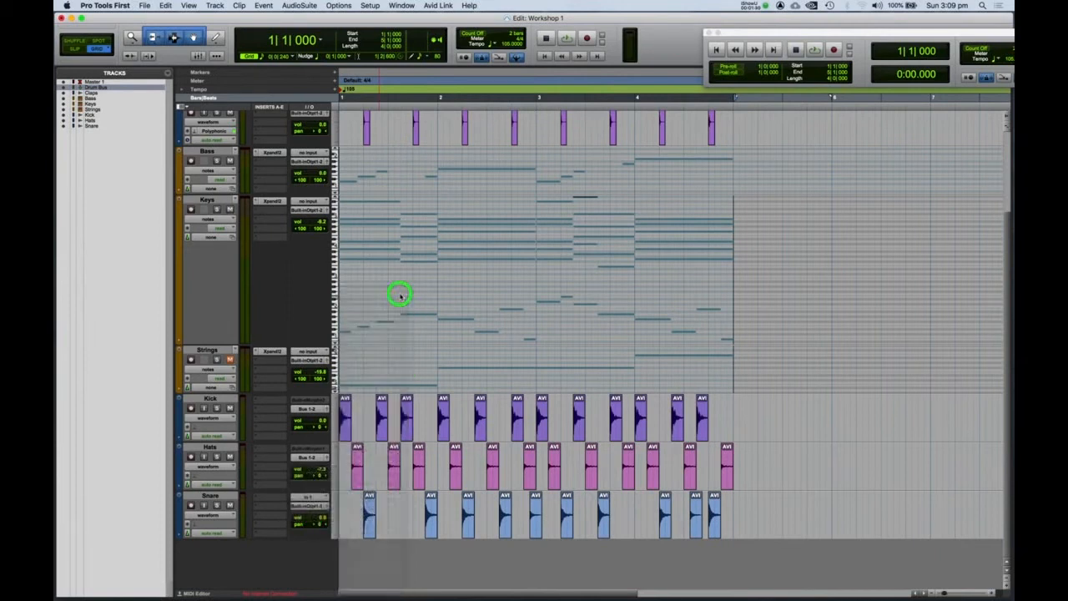
# Step: Mute the Bass and Keys tracks and route the output of the Claps track to the stereo Bus 1-2
pyautogui.scroll(5, 233, 333)
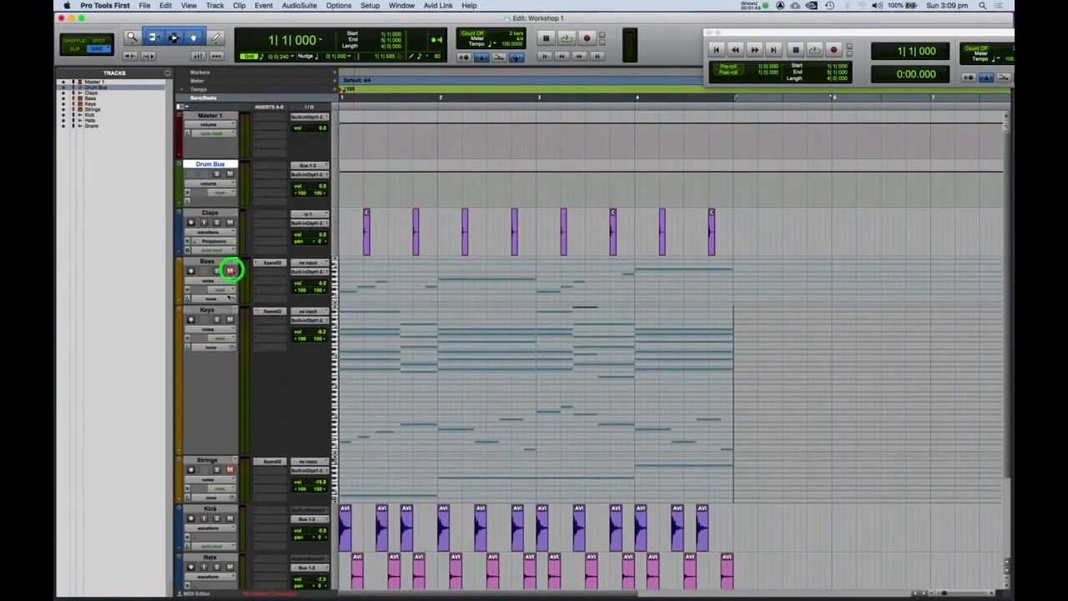
pyautogui.click(215, 214)
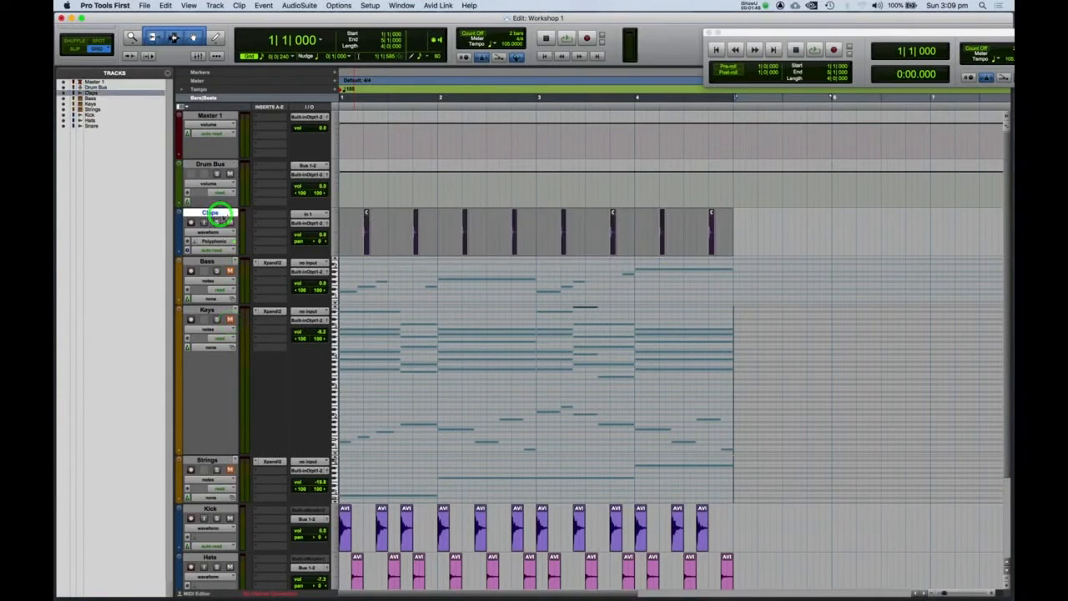
pyautogui.click(308, 223)
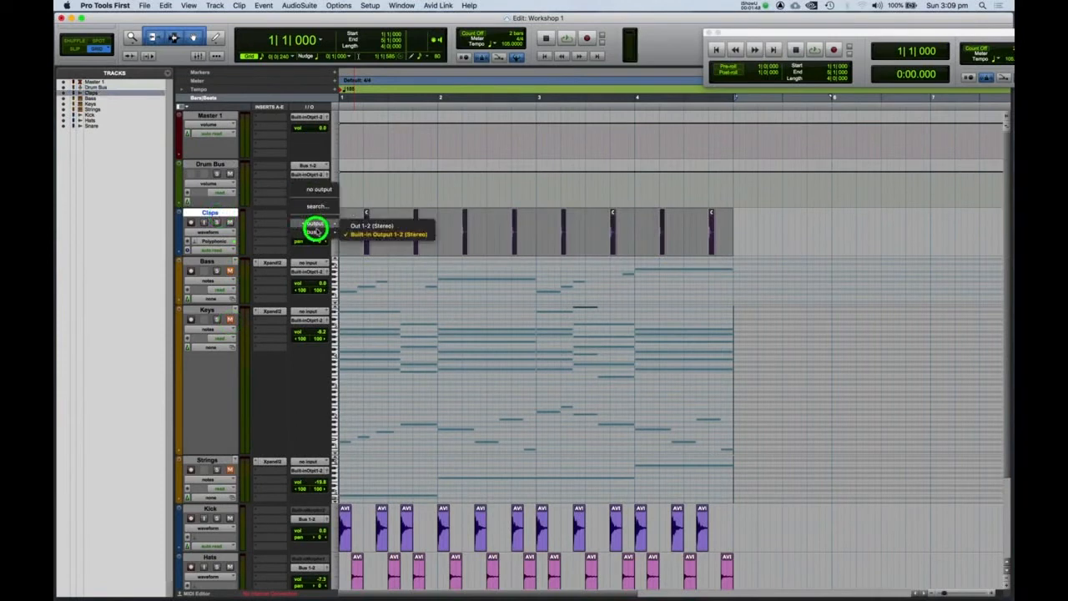
pyautogui.click(353, 232)
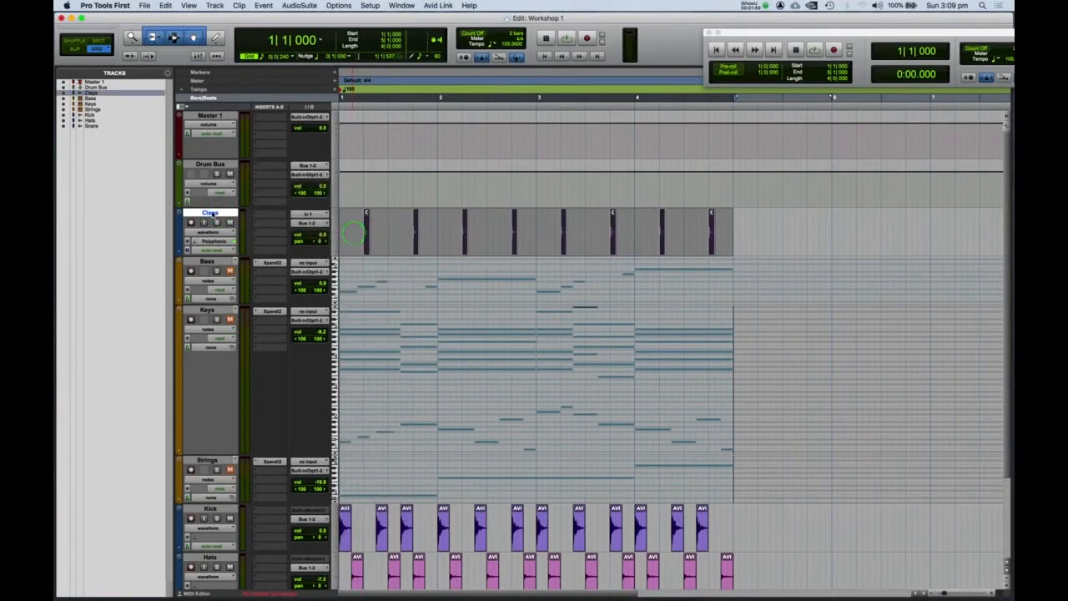
# Step: Reorder the tracks so Claps sits below Snare and Drum Bus sits directly above Kick
pyautogui.moveTo(210, 221); pyautogui.dragTo(240, 580)
pyautogui.scroll(3, 284, 381)
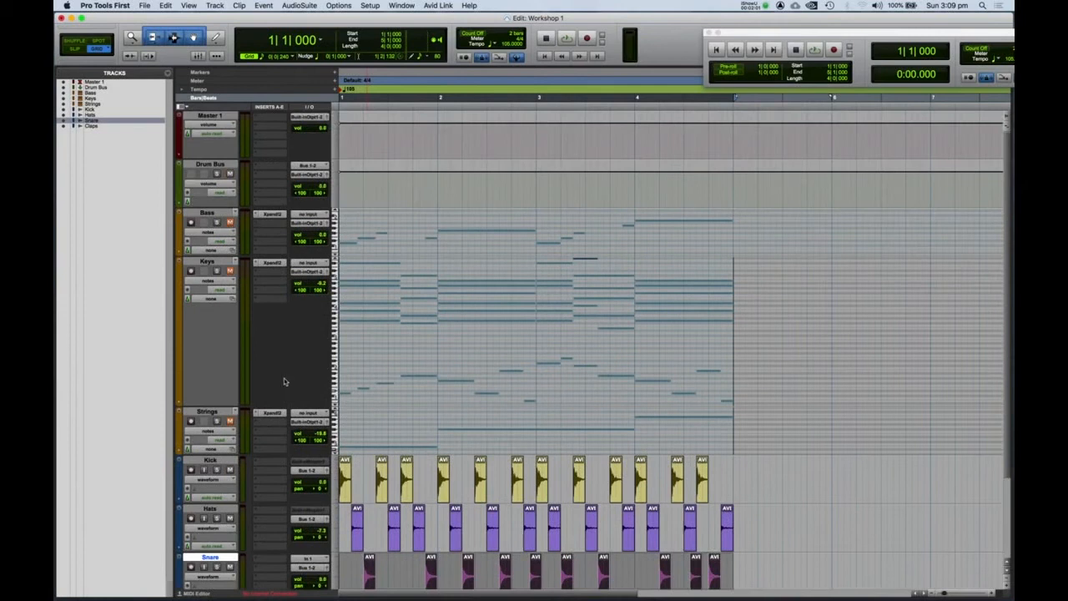
pyautogui.moveTo(207, 162); pyautogui.dragTo(199, 449)
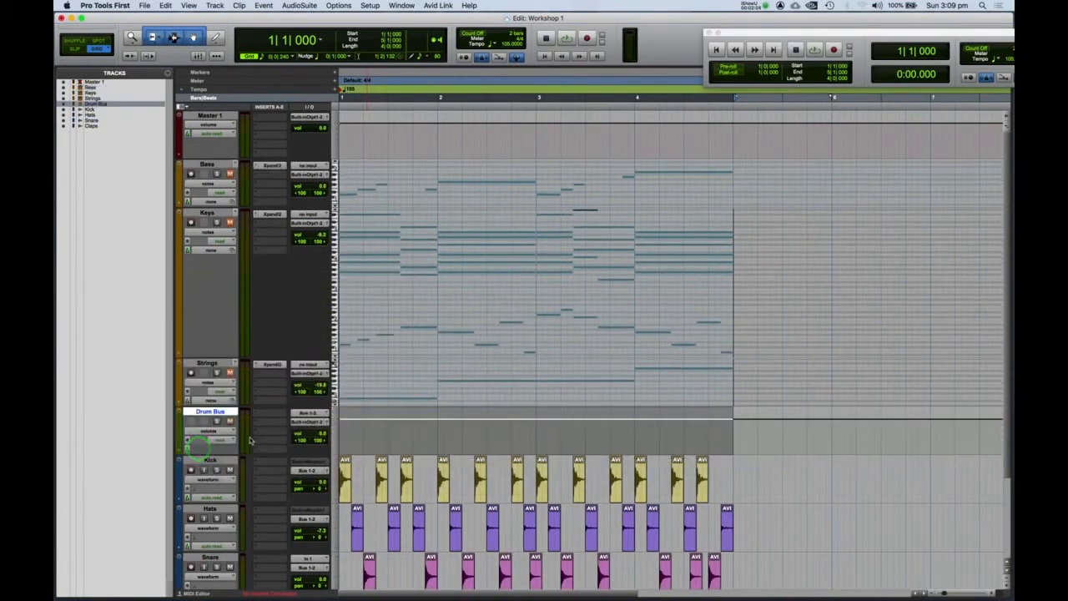
# Step: Play the loop and check the drum routing by muting and unmuting the Drum Bus track
pyautogui.scroll(-5, 250, 440)
pyautogui.moveTo(733, 323); pyautogui.dragTo(294, 383)
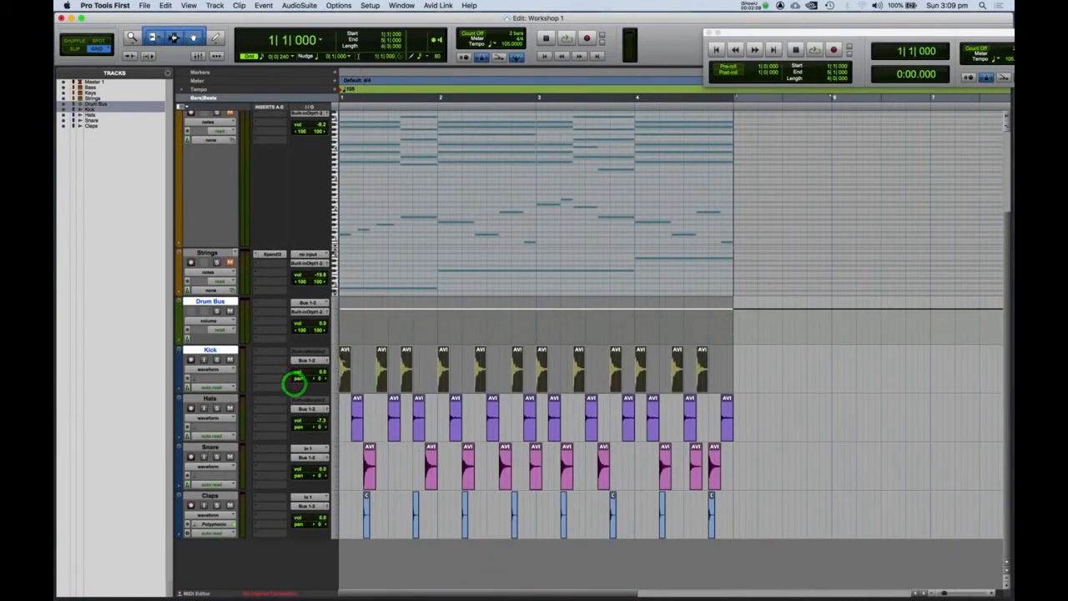
pyautogui.press('space')
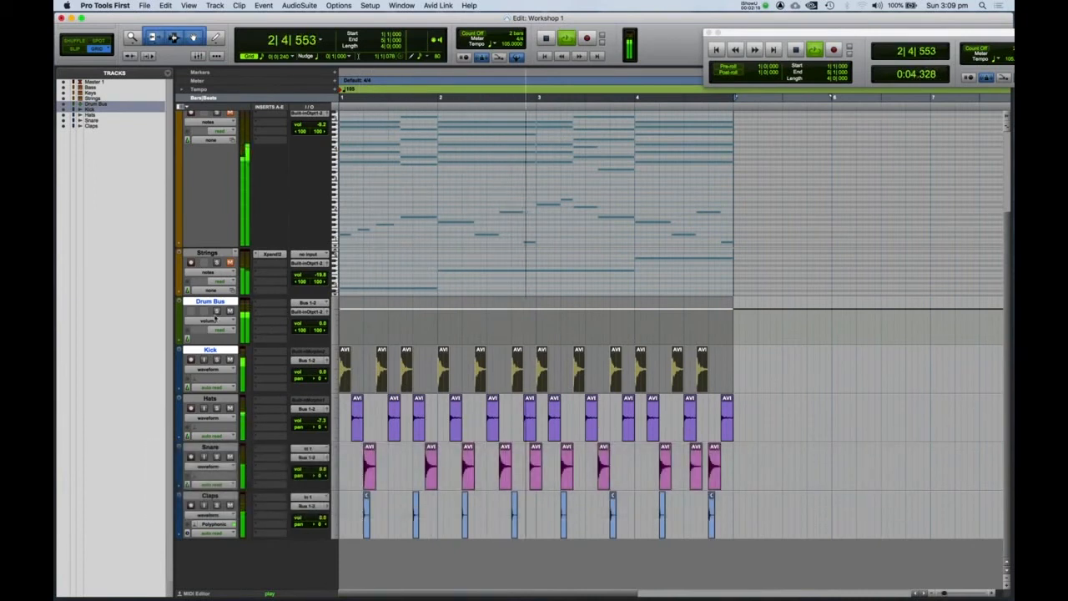
pyautogui.press('space')
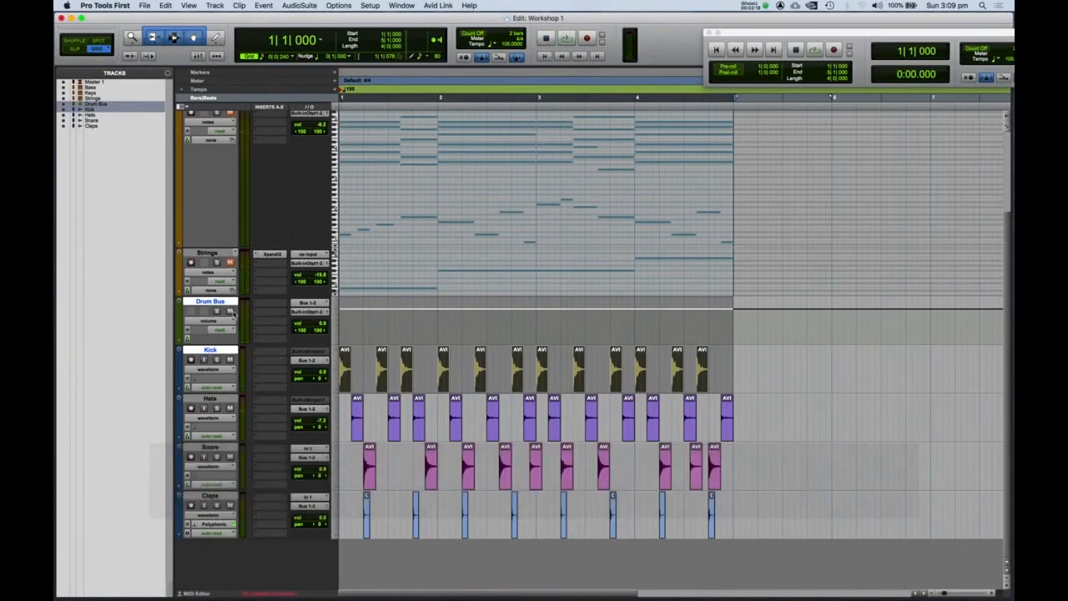
pyautogui.press('space')
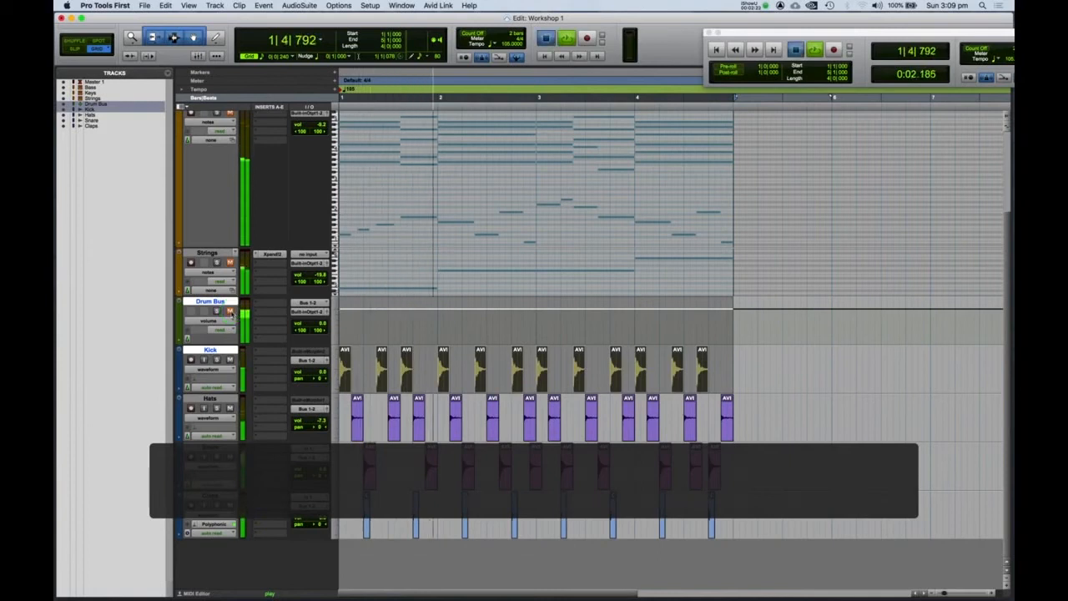
pyautogui.press('space')
pyautogui.click(229, 311)
# Step: Set the Drum Bus track's volume to -2.0 dB
pyautogui.click(322, 328)
pyautogui.moveTo(322, 334); pyautogui.dragTo(322, 328)
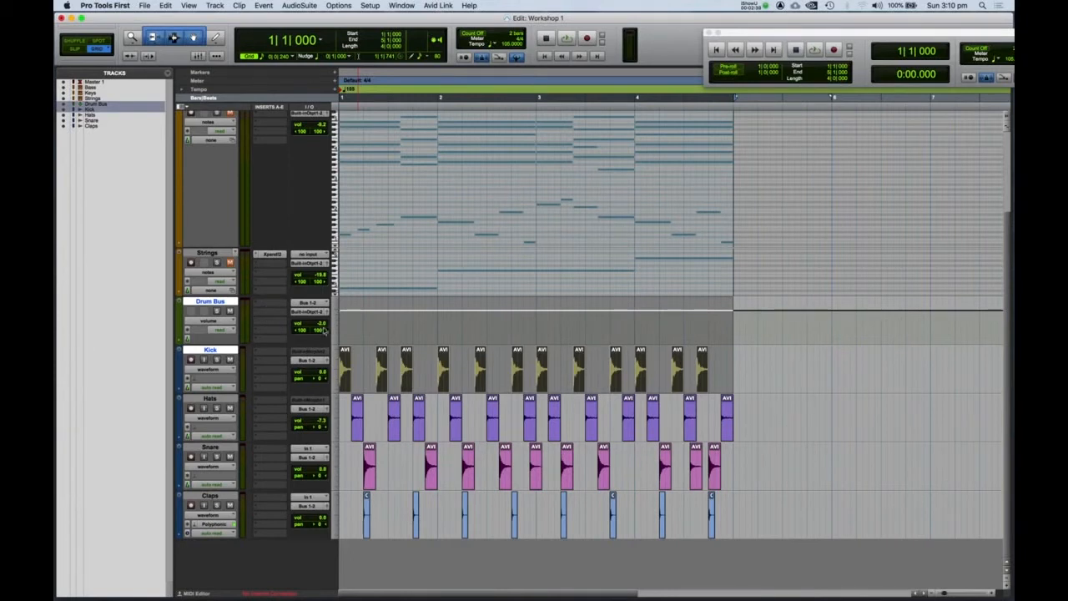
pyautogui.scroll(5, 255, 313)
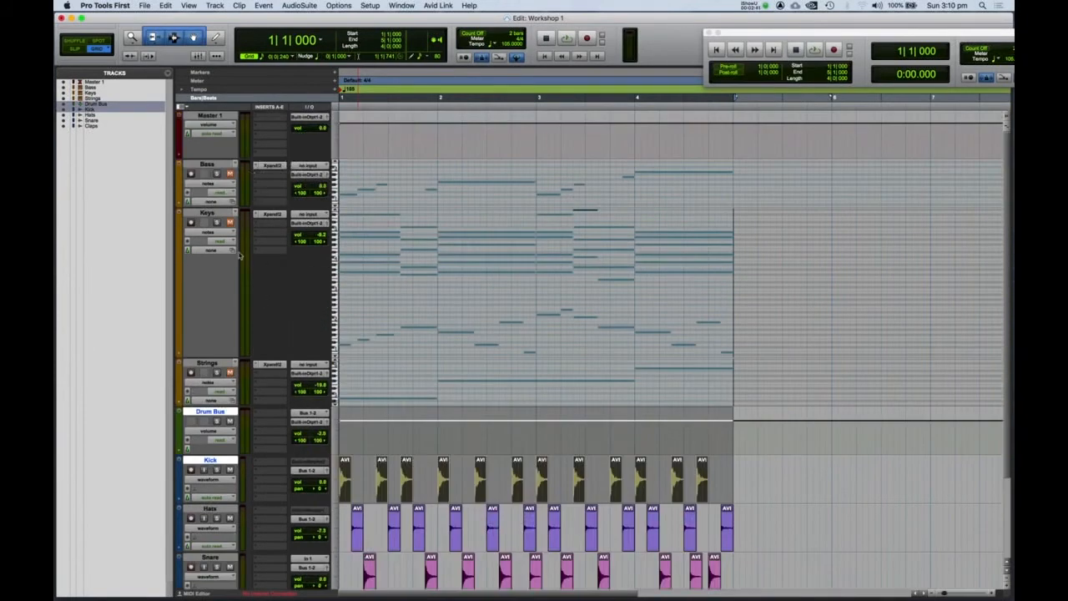
# Step: Insert the stereo EQ3 7-Band on the Drum Bus, followed by the stereo Dyn3 Compressor/Limiter, both as multichannel plug-ins
pyautogui.scroll(-2, 259, 431)
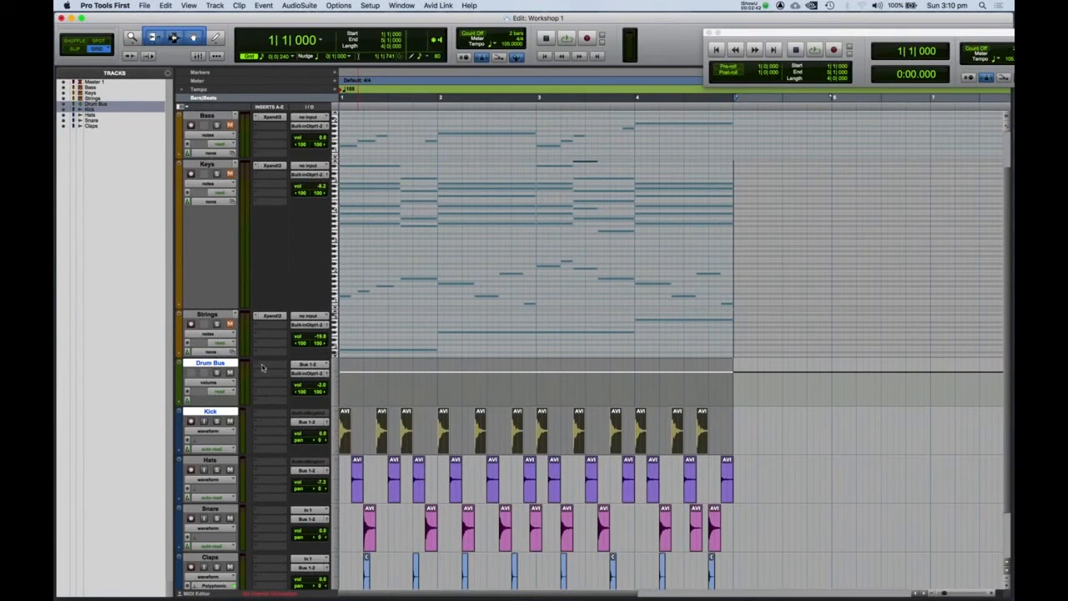
pyautogui.click(262, 365)
pyautogui.moveTo(279, 364)
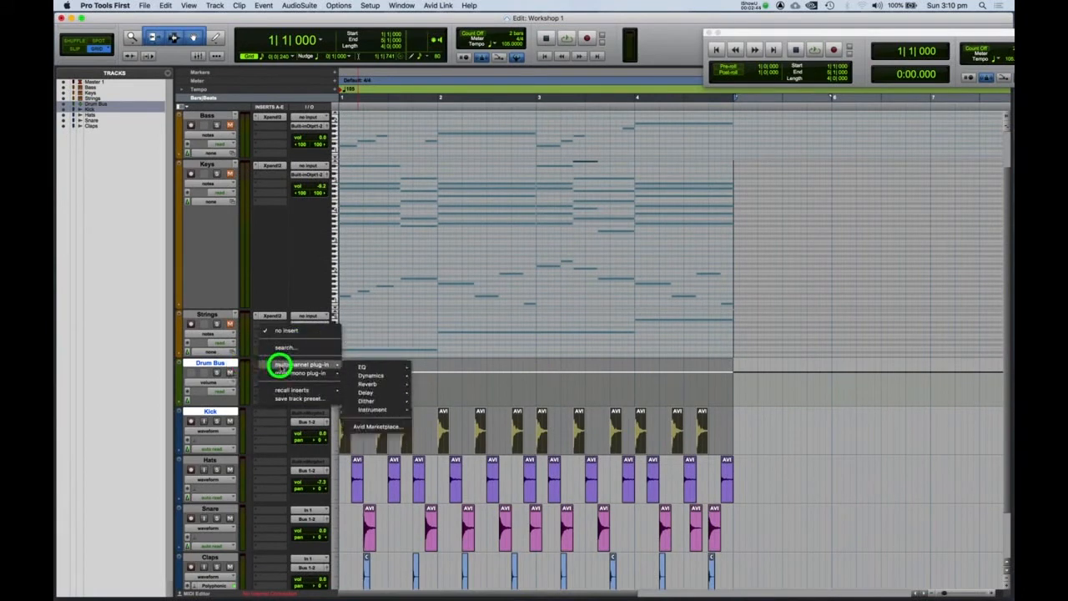
pyautogui.moveTo(364, 367)
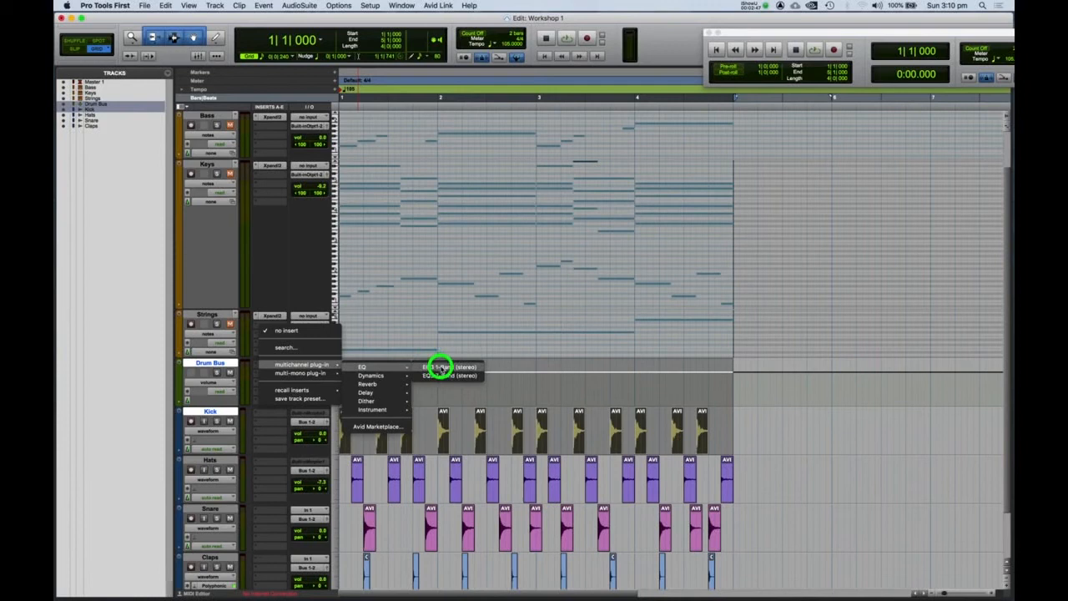
pyautogui.click(443, 376)
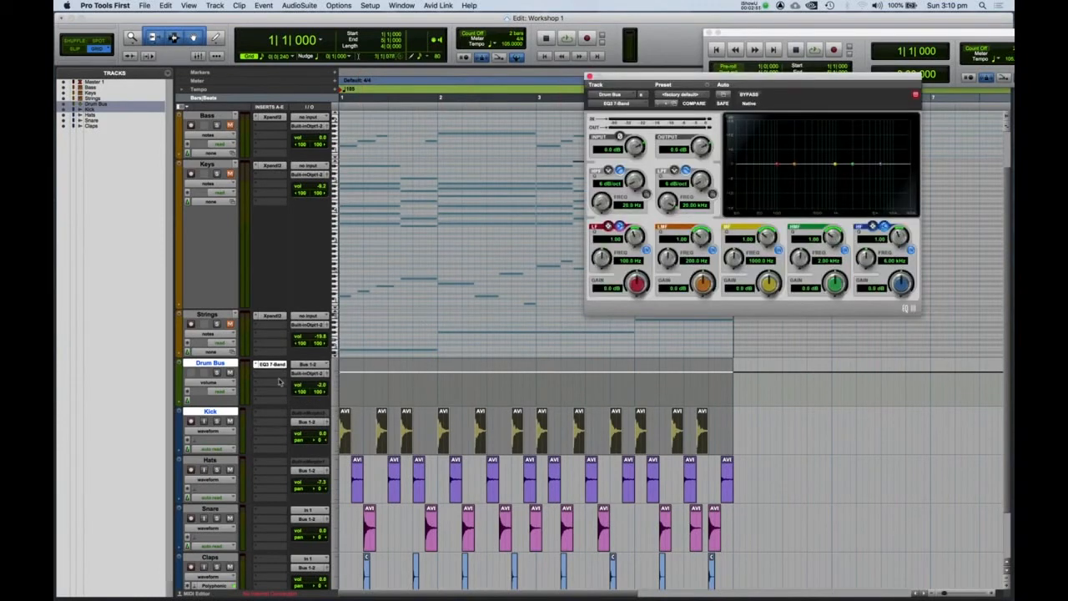
pyautogui.moveTo(264, 377); pyautogui.dragTo(428, 386)
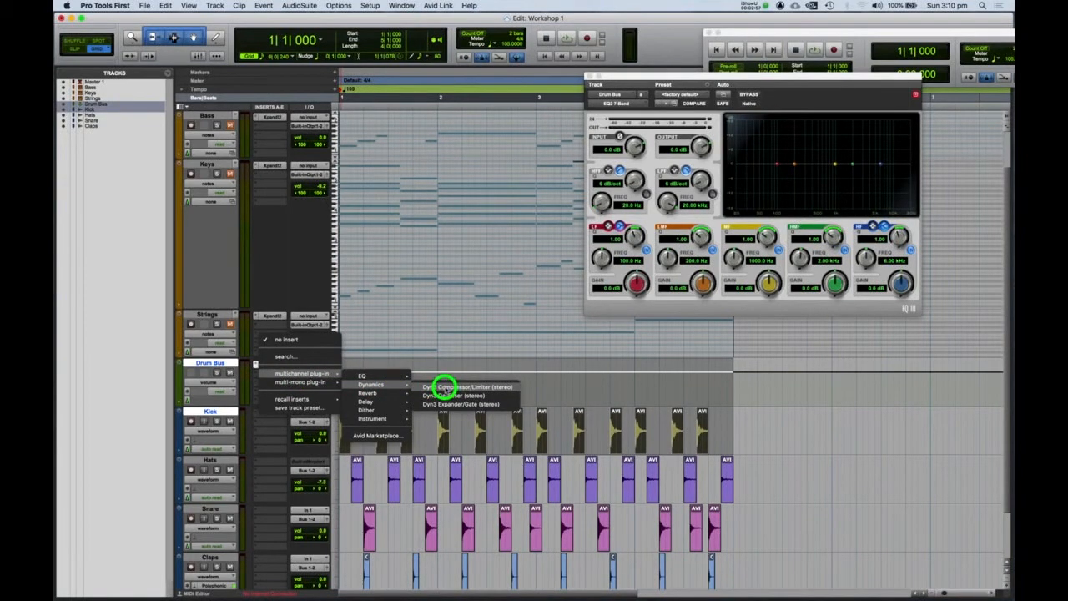
pyautogui.moveTo(442, 388); pyautogui.dragTo(444, 388)
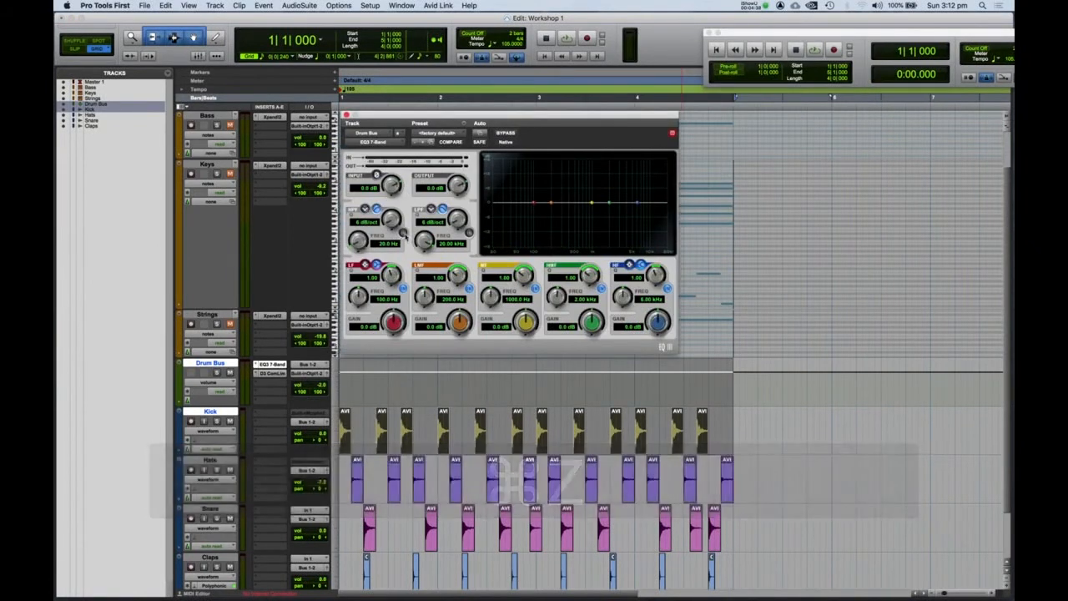
# Step: Enable the Drum Bus EQ's high-pass filter at 24 dB/oct and tune its frequency to 32.3 Hz during playback
pyautogui.moveTo(391, 220); pyautogui.dragTo(398, 138)
pyautogui.moveTo(357, 234); pyautogui.dragTo(356, 231)
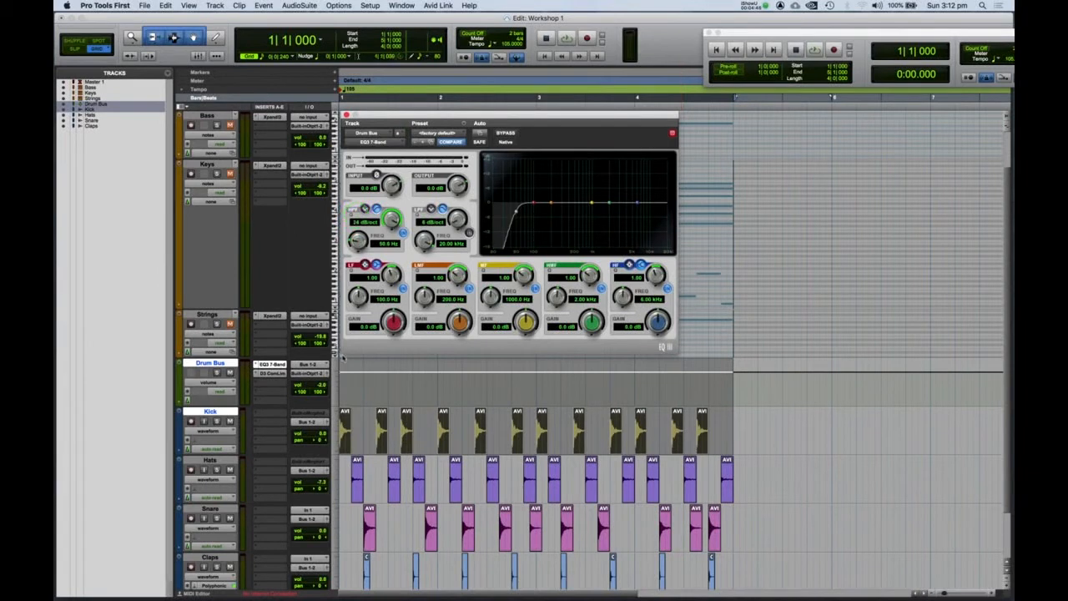
pyautogui.press('space')
pyautogui.moveTo(355, 242); pyautogui.dragTo(357, 282)
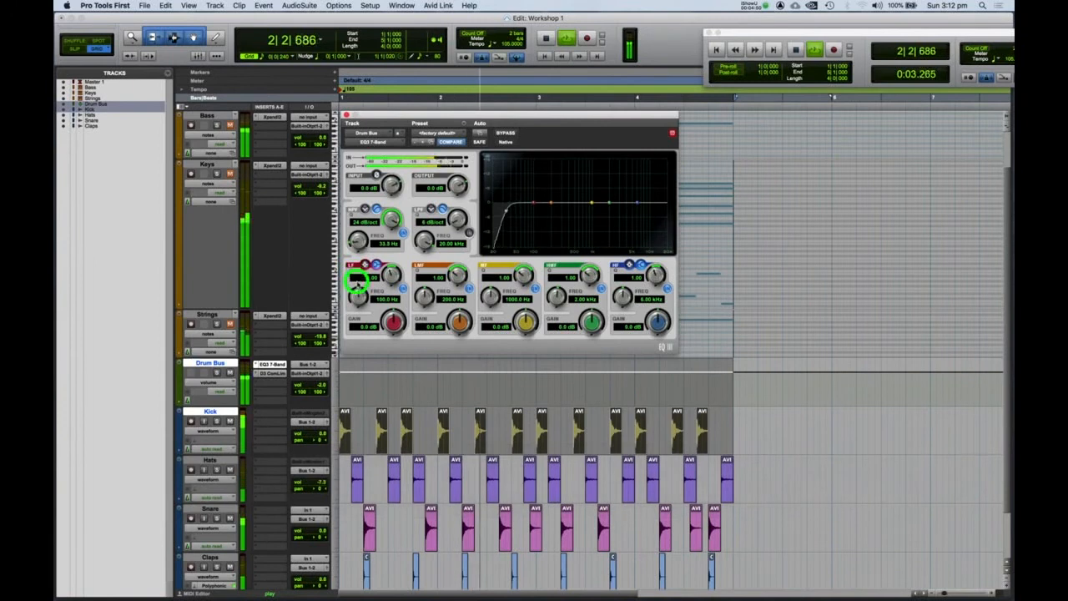
pyautogui.press('space')
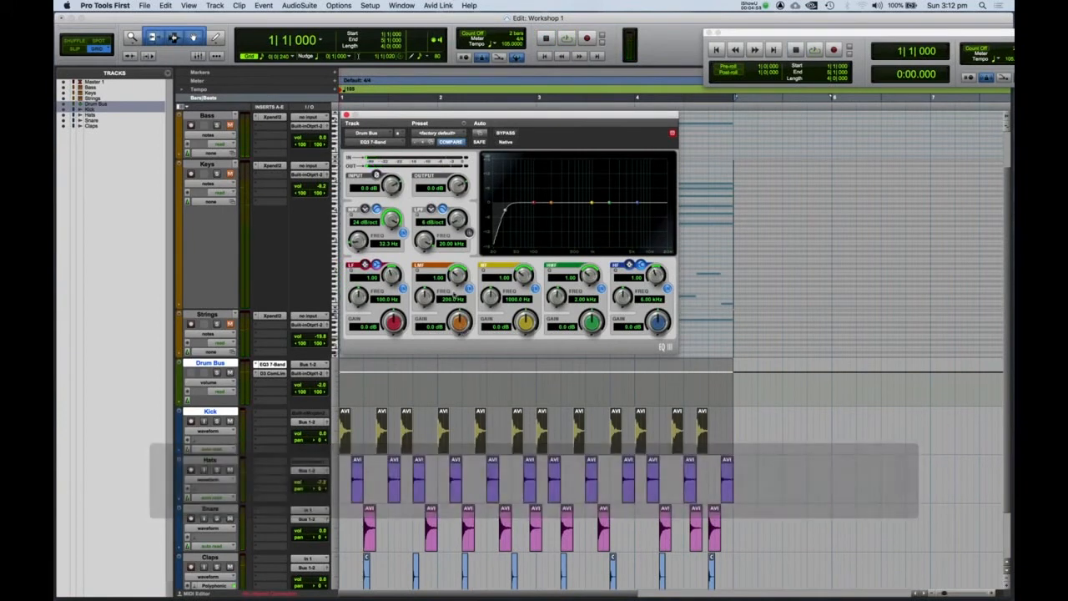
# Step: Boost the EQ's low-mid band at 200 Hz by 7.1 dB and lower the EQ output to -2.1 dB while auditioning
pyautogui.moveTo(459, 322)
pyautogui.mouseDown()
pyautogui.moveTo(458, 307)
pyautogui.moveTo(460, 317)
pyautogui.mouseUp()
pyautogui.press('space')
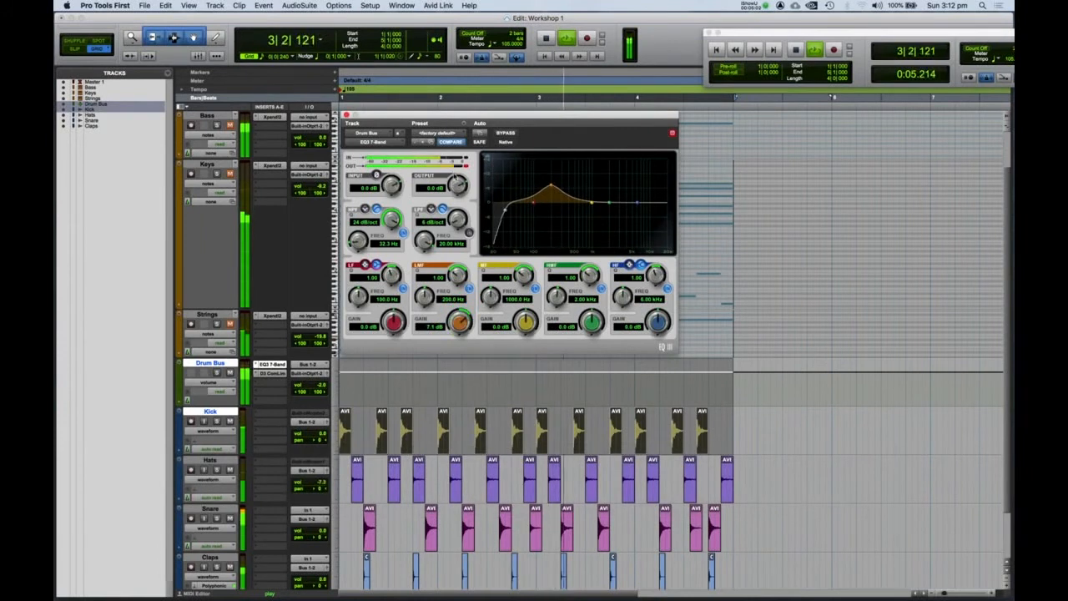
pyautogui.press('space')
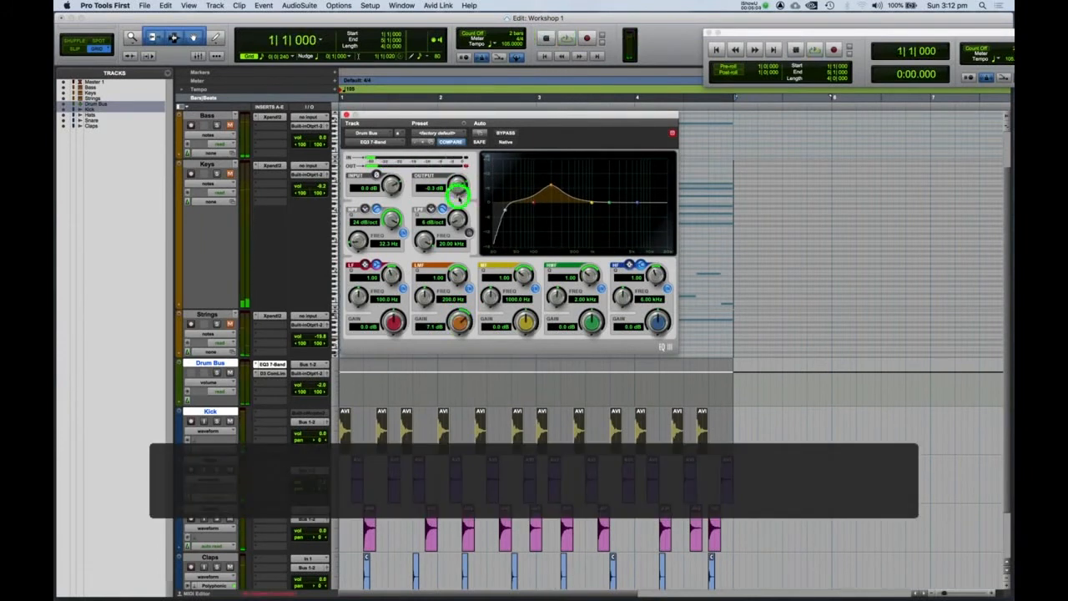
pyautogui.press('space')
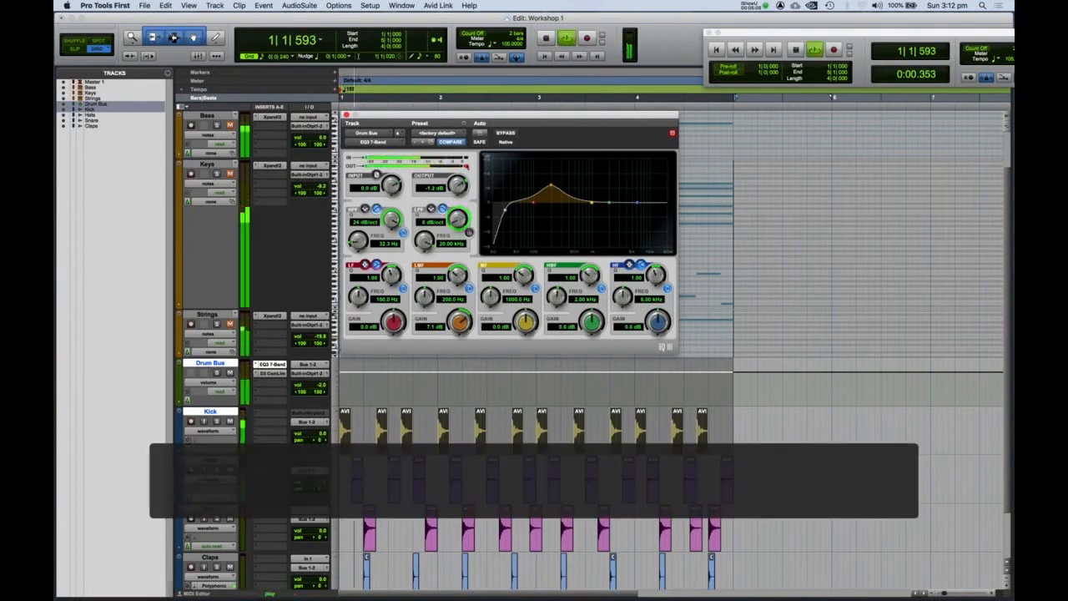
pyautogui.moveTo(455, 194); pyautogui.dragTo(455, 203)
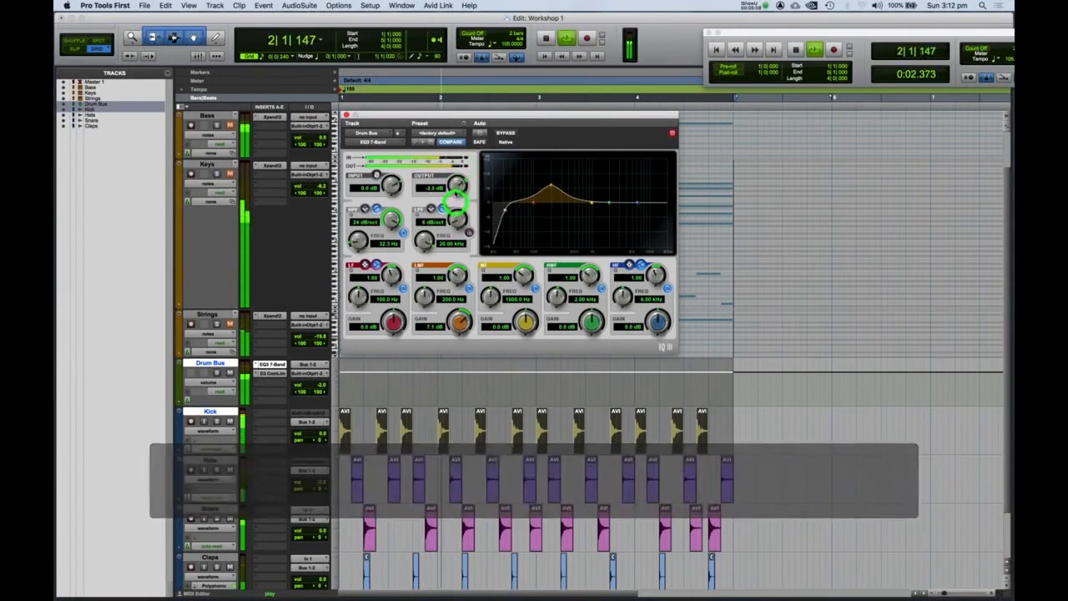
pyautogui.press('space')
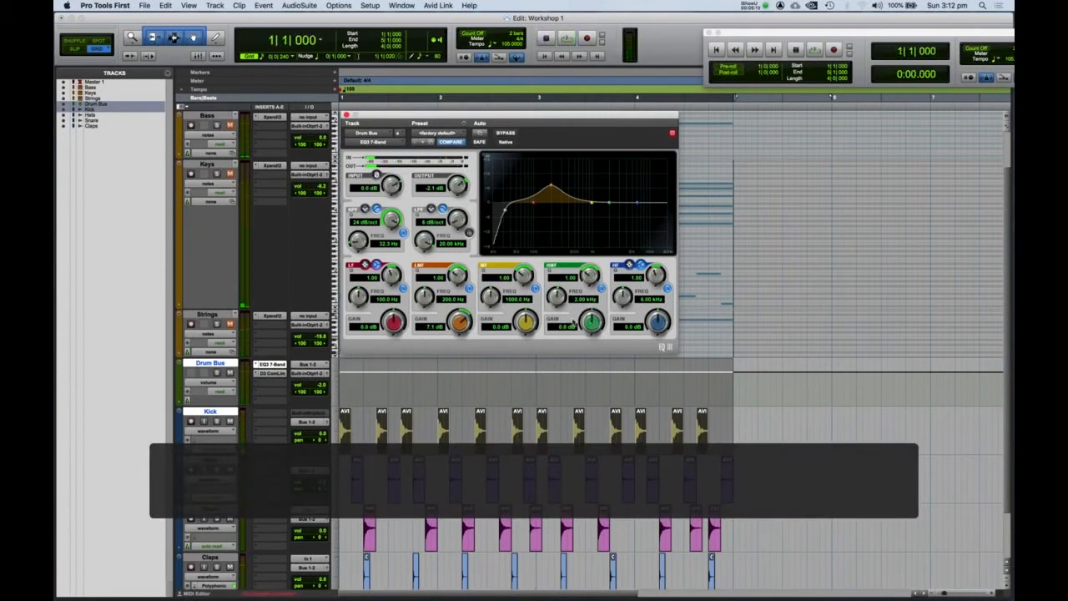
# Step: Boost the EQ's high-mid band at 2 kHz by 6.8 dB with a Q of 2.75 and audition it
pyautogui.moveTo(590, 320); pyautogui.dragTo(591, 315)
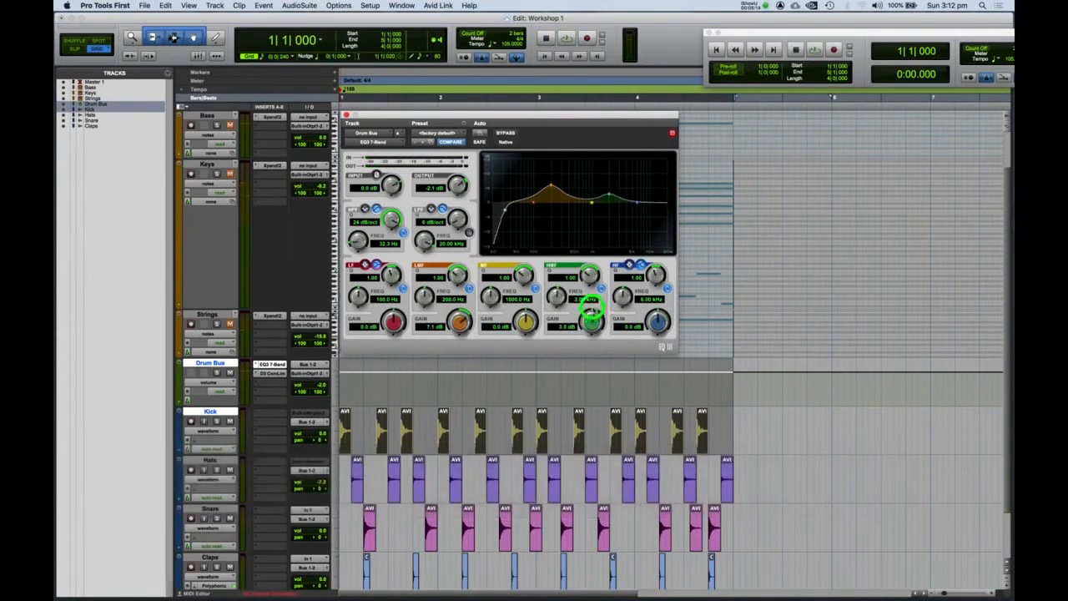
pyautogui.moveTo(590, 275); pyautogui.dragTo(589, 260)
pyautogui.press('space')
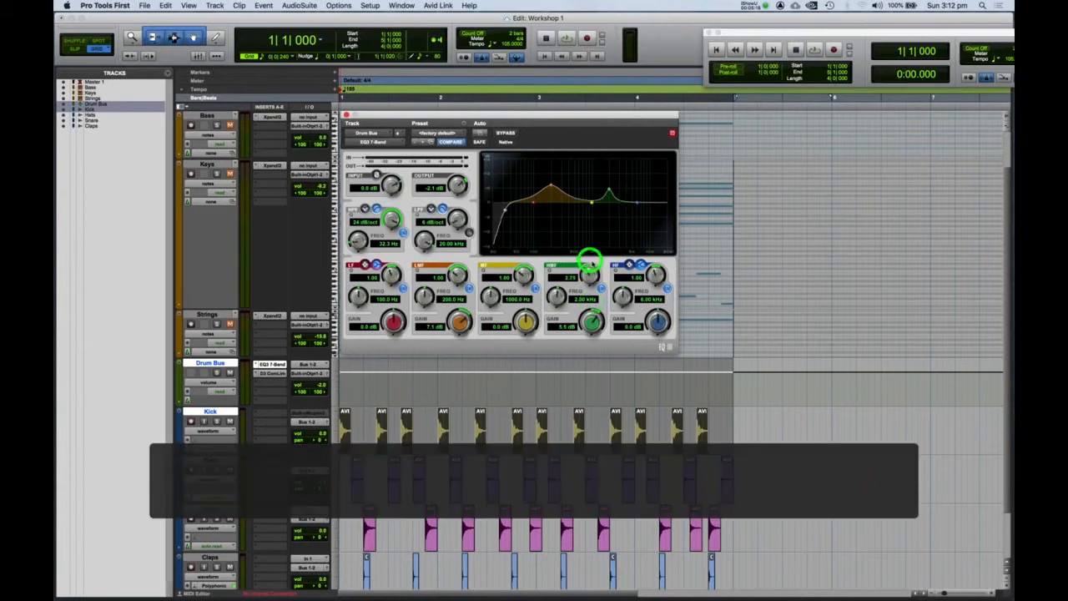
pyautogui.moveTo(591, 320); pyautogui.dragTo(590, 342)
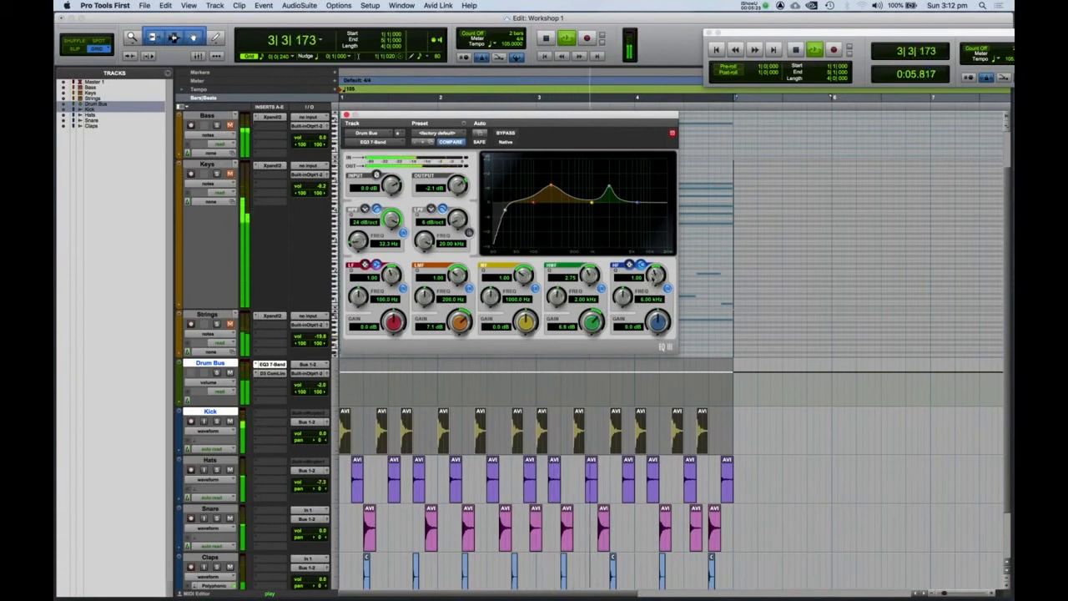
pyautogui.press('space')
# Step: Open the Drum Bus compressor and load its Drum Comp preset
pyautogui.click(269, 373)
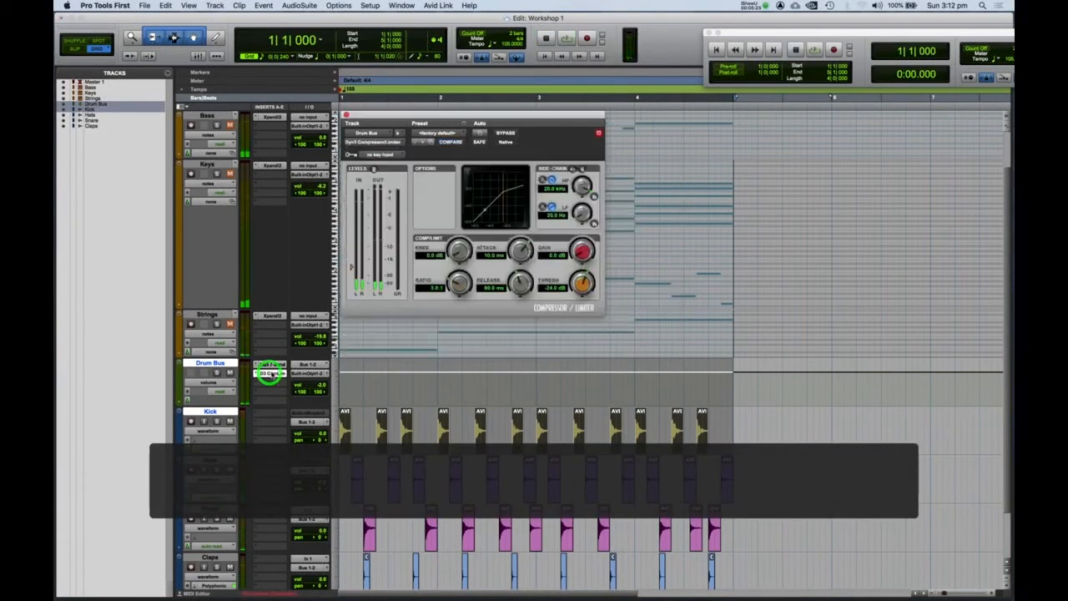
pyautogui.click(428, 132)
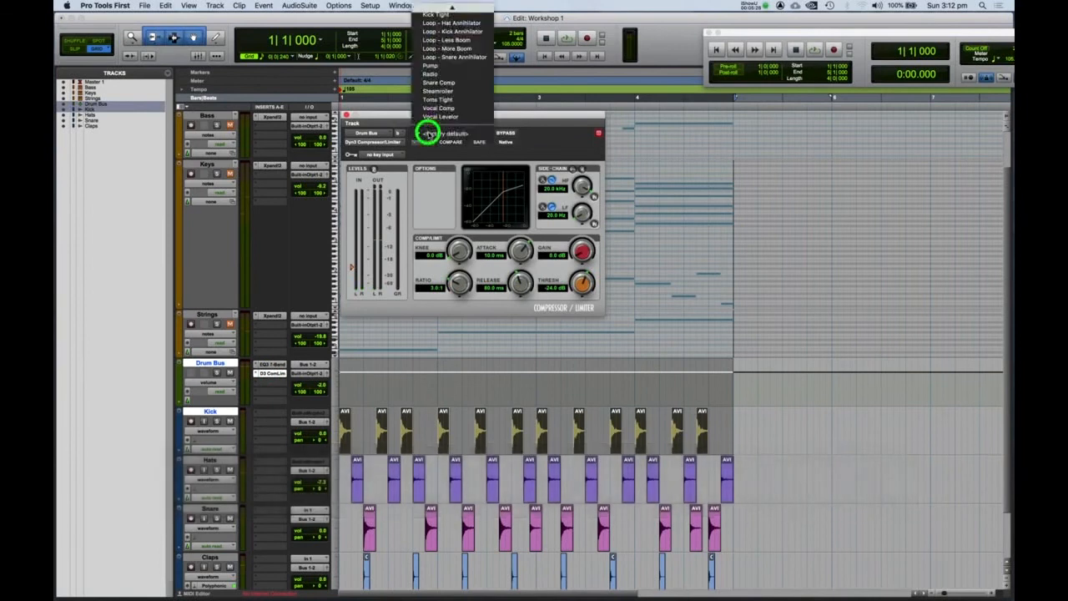
pyautogui.moveTo(453, 20)
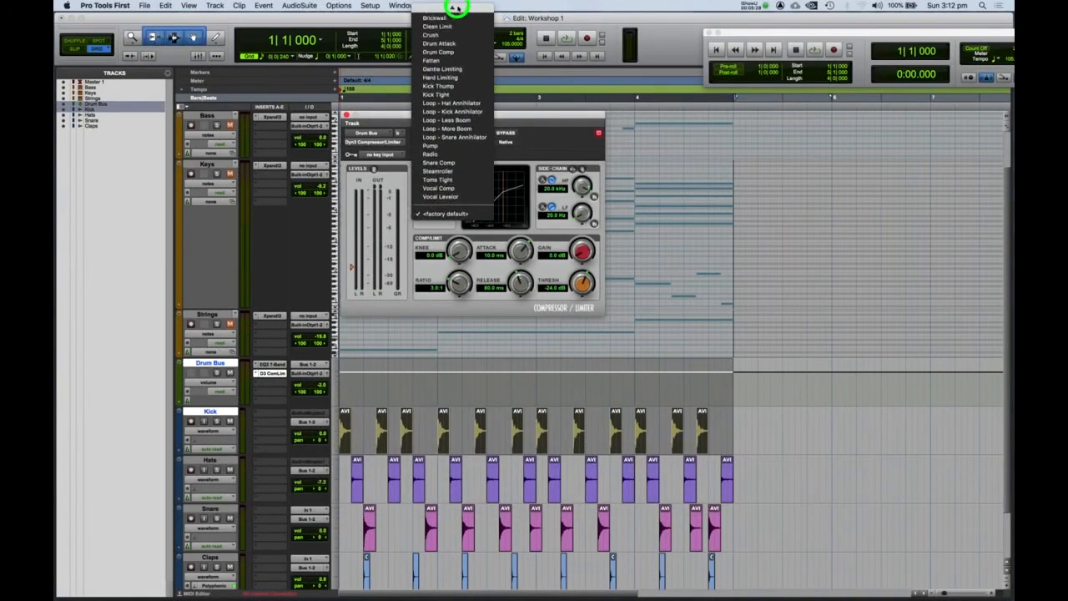
pyautogui.click(438, 61)
# Step: Set the compressor's threshold to -30.0 dB and its gain to 3.7 dB while auditioning the drums
pyautogui.press('space')
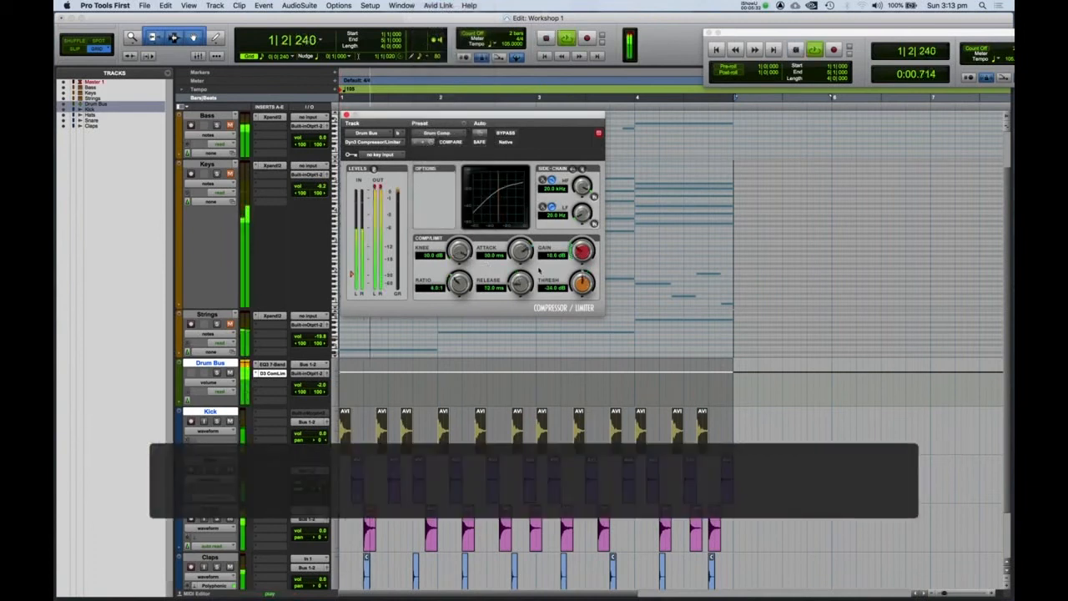
pyautogui.moveTo(582, 250); pyautogui.dragTo(582, 275)
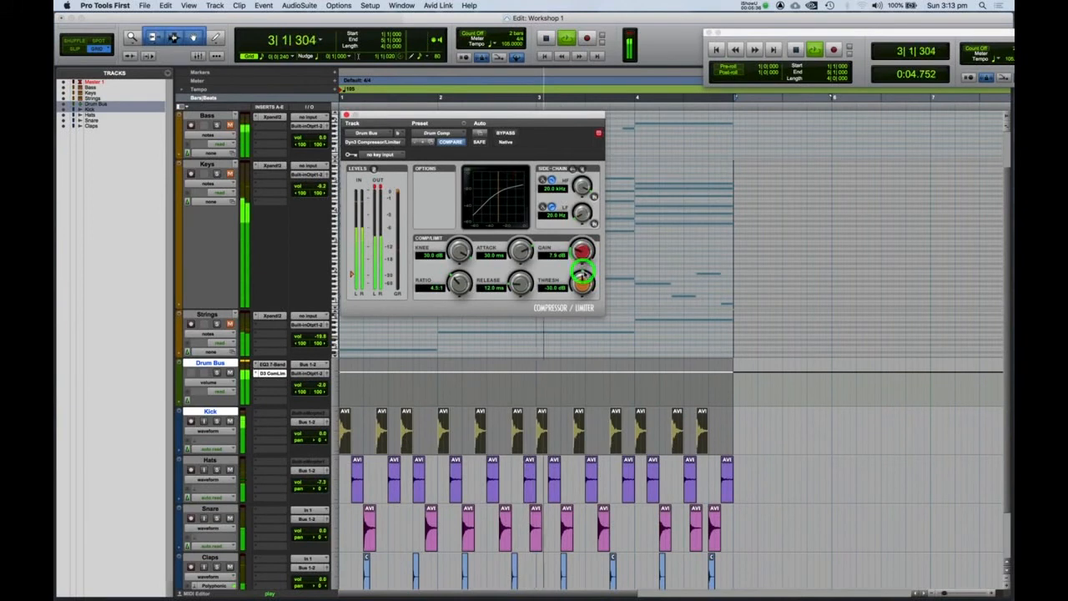
pyautogui.press('space')
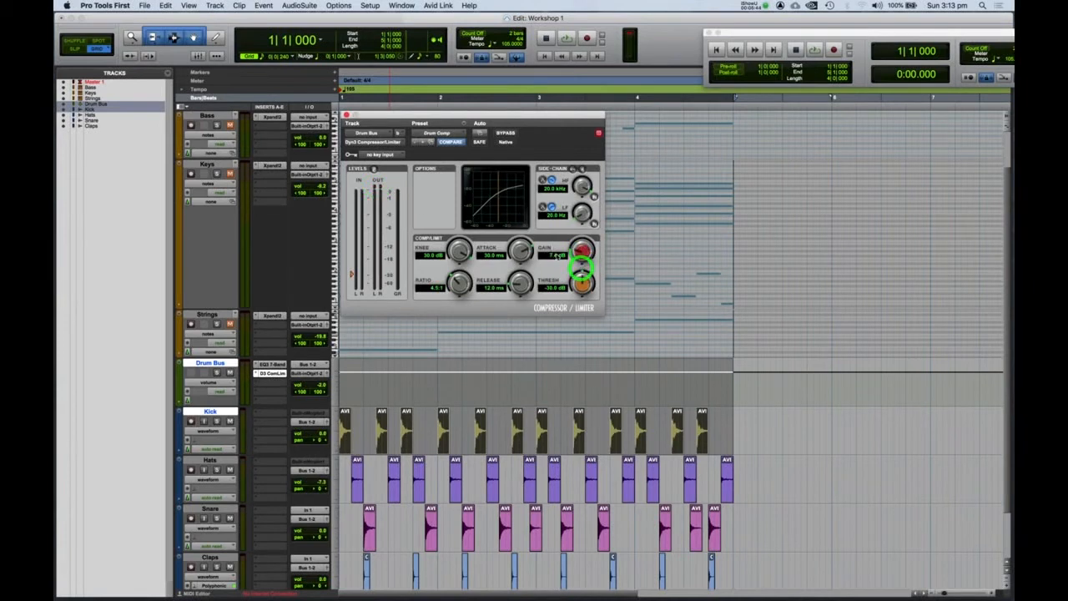
pyautogui.moveTo(582, 251)
pyautogui.mouseDown()
pyautogui.moveTo(582, 264)
pyautogui.moveTo(582, 254)
pyautogui.mouseUp()
pyautogui.press('space')
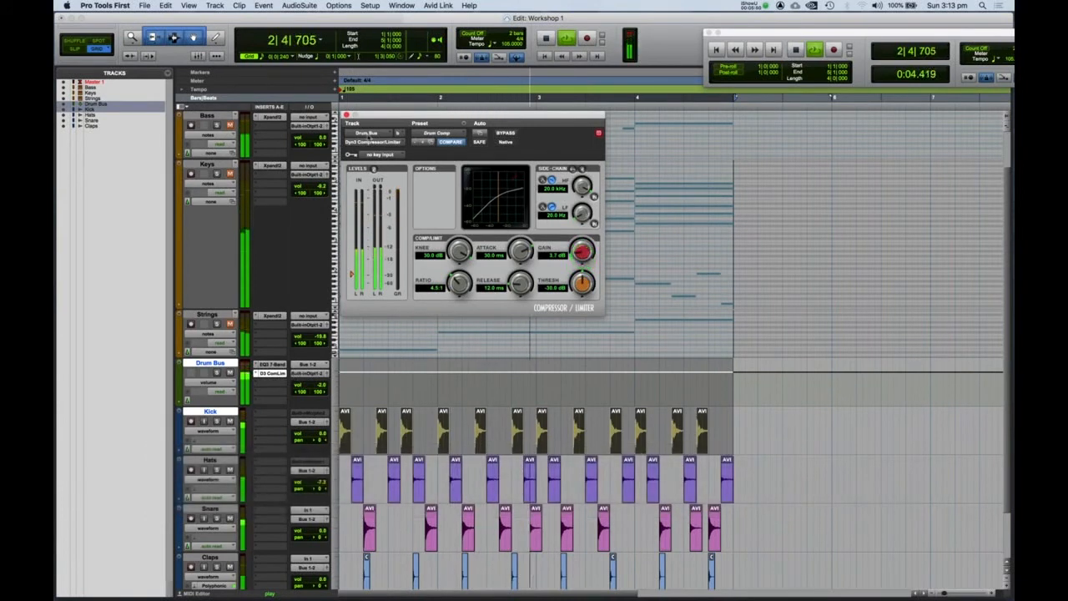
pyautogui.press('space')
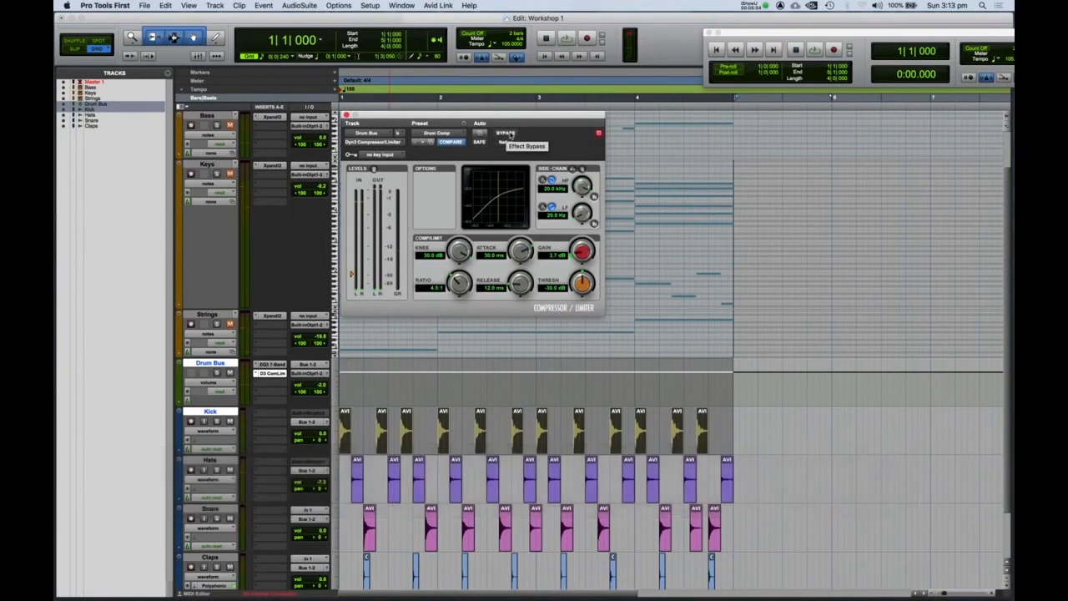
# Step: Compare the drum playback with the Drum Bus compressor bypassed and active
pyautogui.click(505, 134)
pyautogui.press('space')
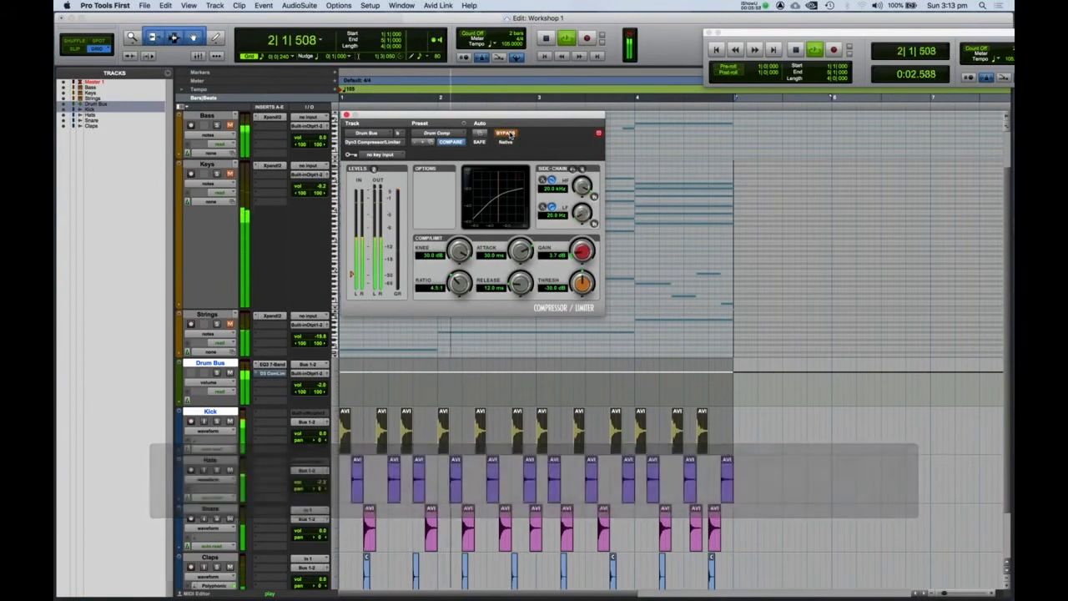
pyautogui.press('space')
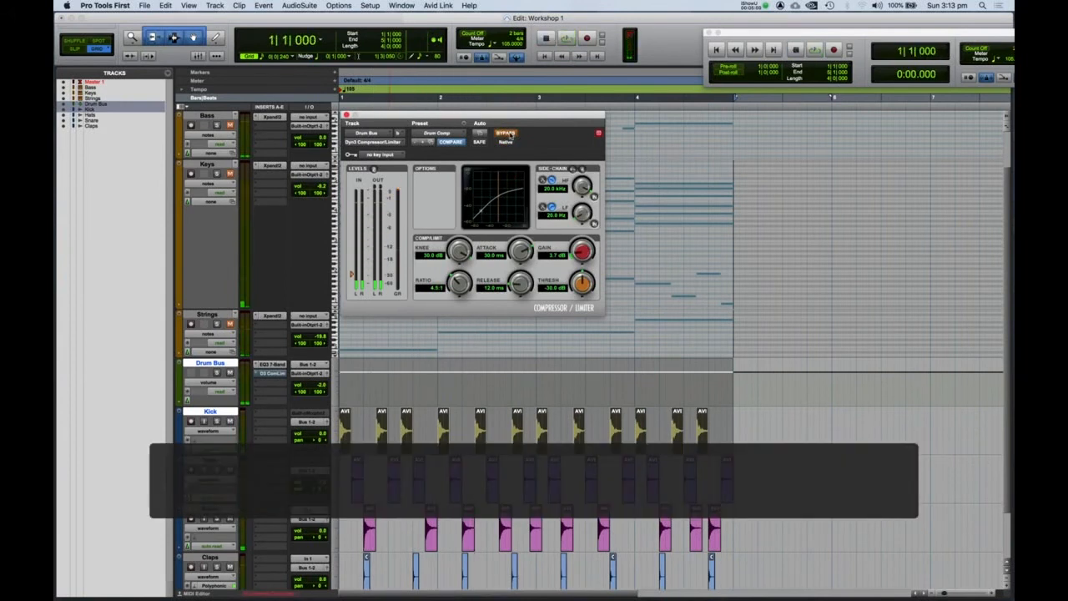
pyautogui.click(506, 134)
pyautogui.press('space')
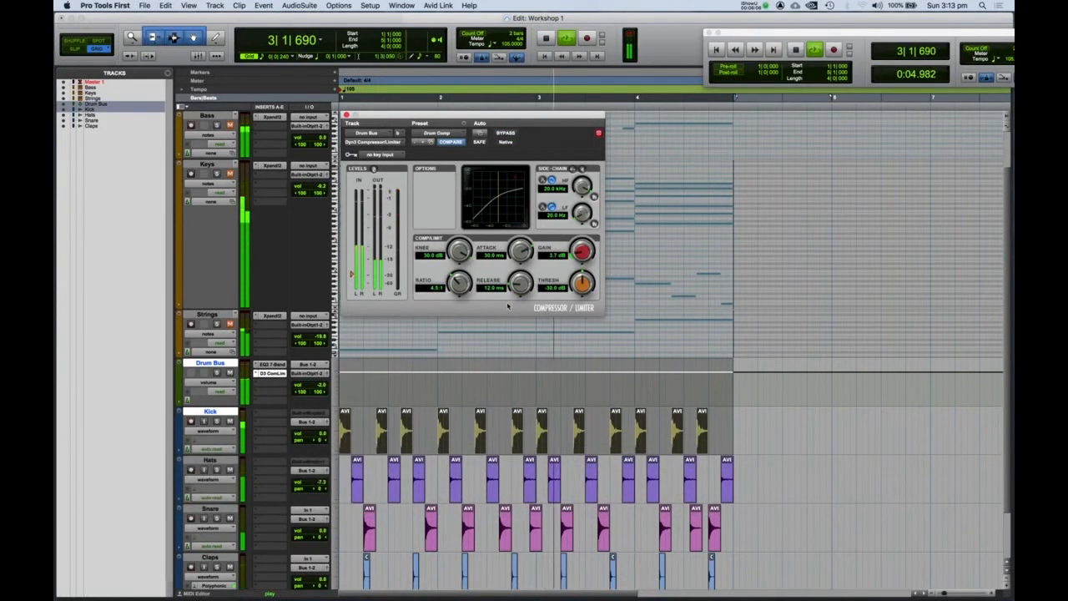
pyautogui.press('space')
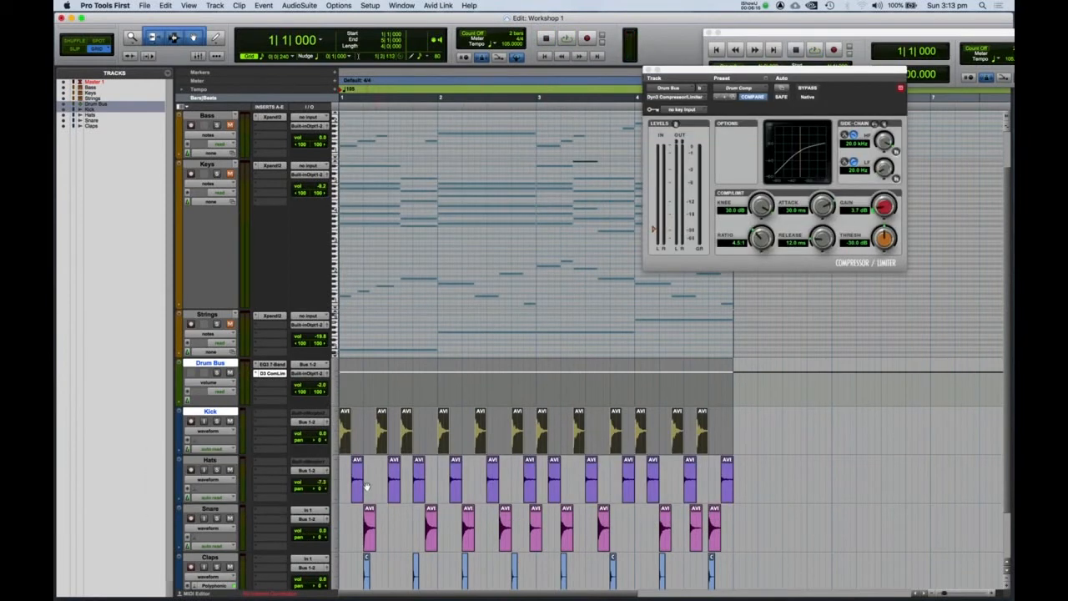
# Step: Insert a D-Verb reverb on the Claps track and set its wet/dry mix to 16% during playback
pyautogui.scroll(-3, 365, 486)
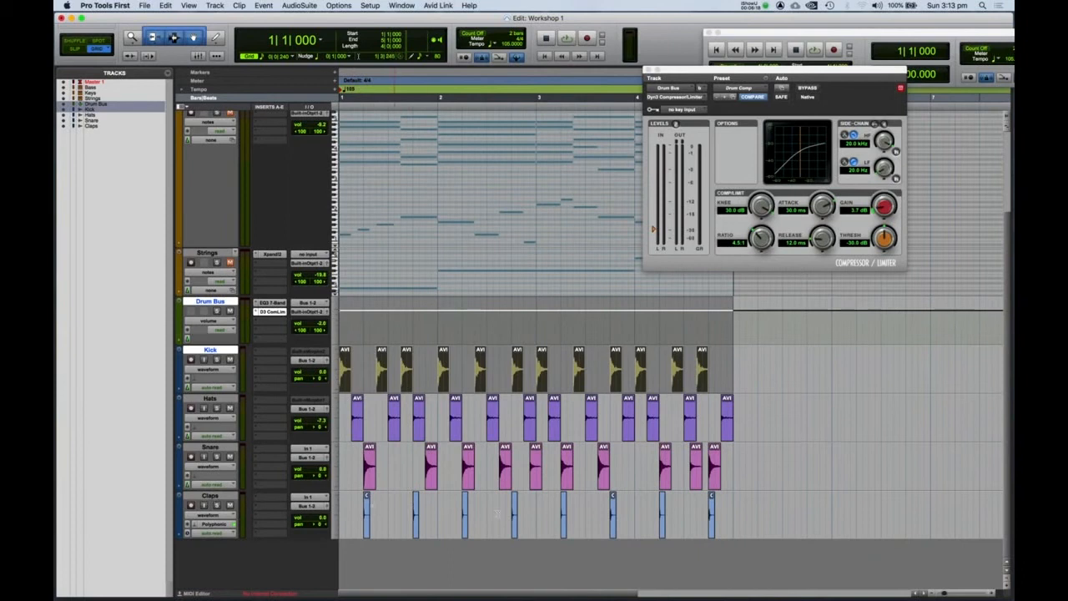
pyautogui.click(259, 498)
pyautogui.moveTo(281, 501)
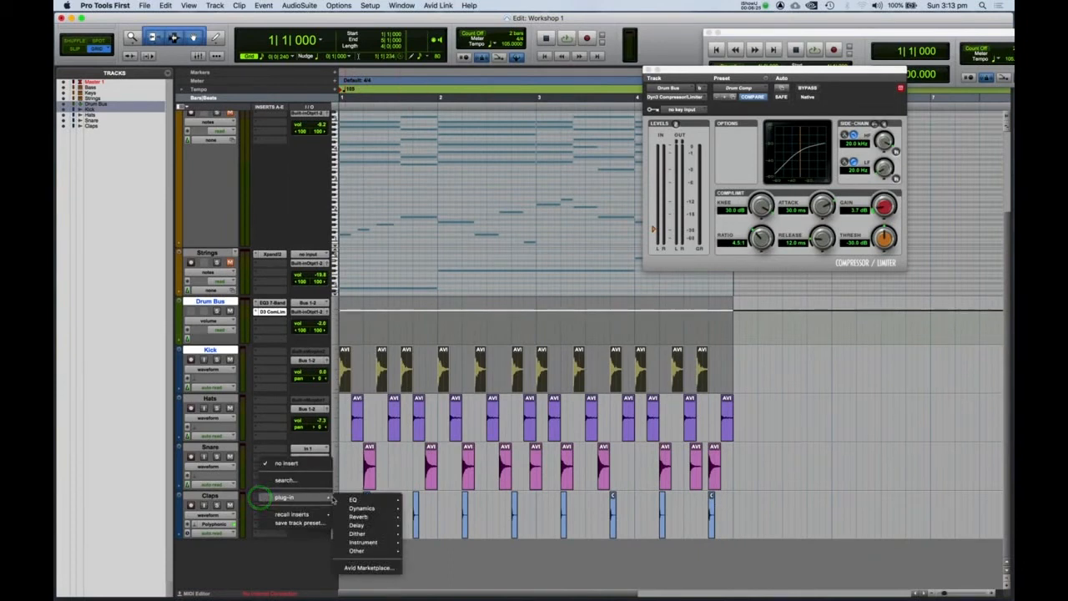
pyautogui.moveTo(375, 517)
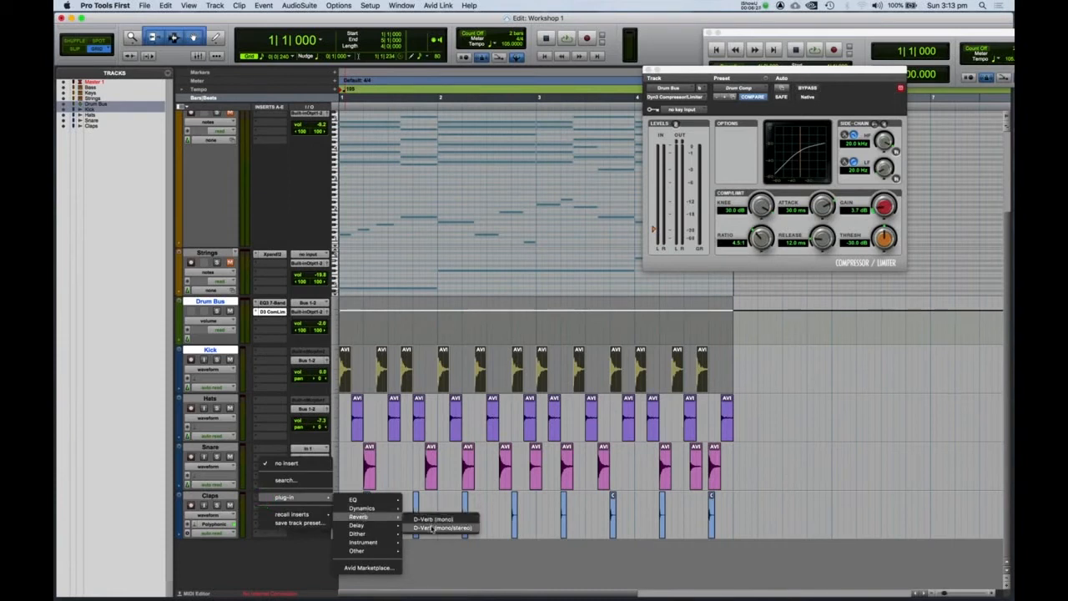
pyautogui.click(430, 523)
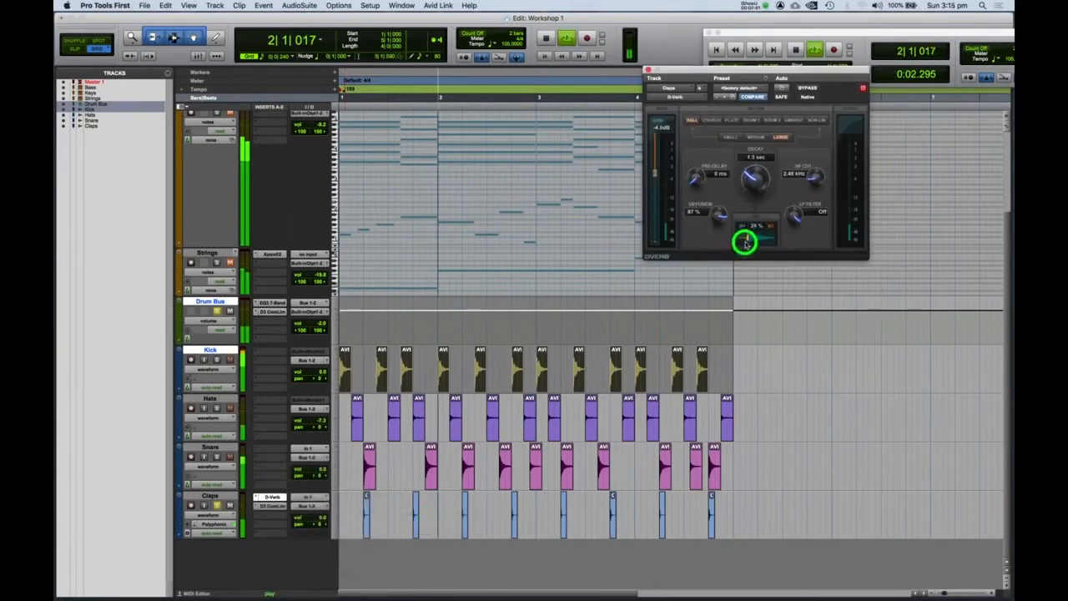
pyautogui.moveTo(745, 242); pyautogui.dragTo(742, 242)
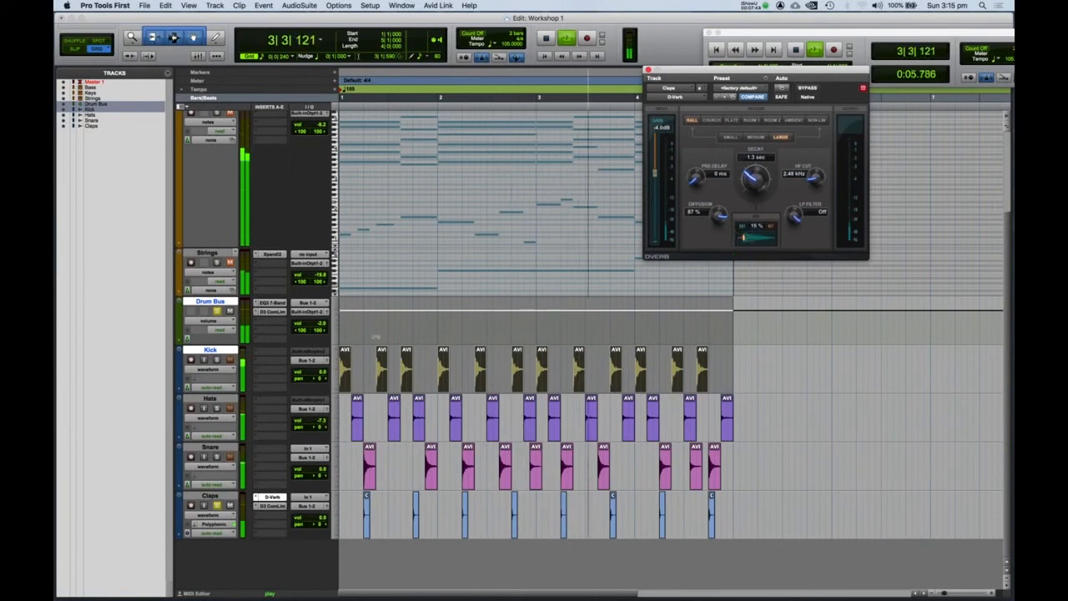
# Step: Turn off solo on the Claps and Drum Bus tracks and play the unsoloed mix
pyautogui.click(215, 506)
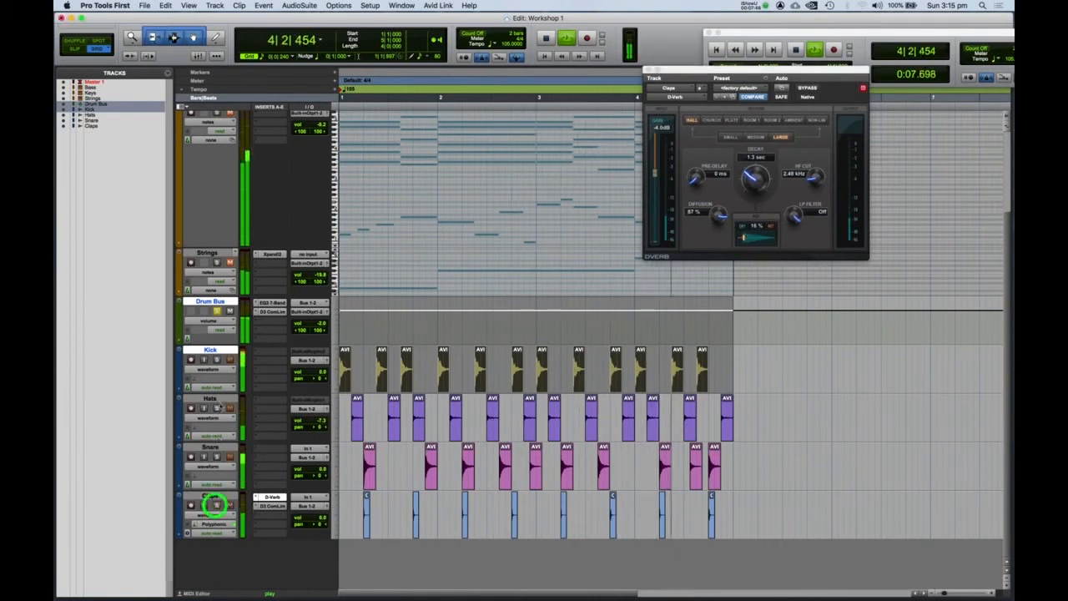
pyautogui.press('space')
pyautogui.click(216, 311)
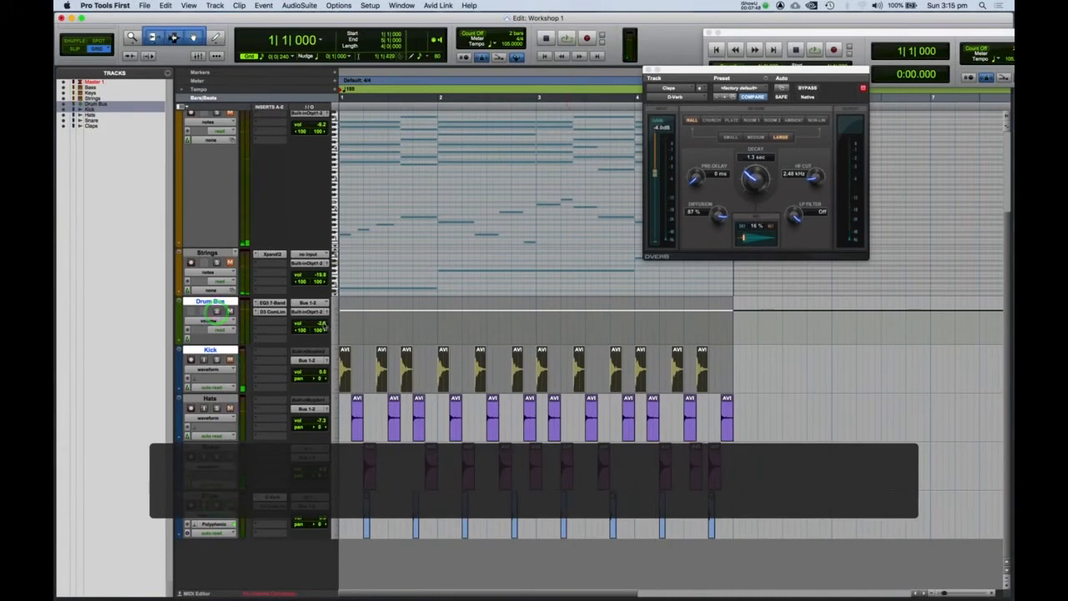
pyautogui.press('space')
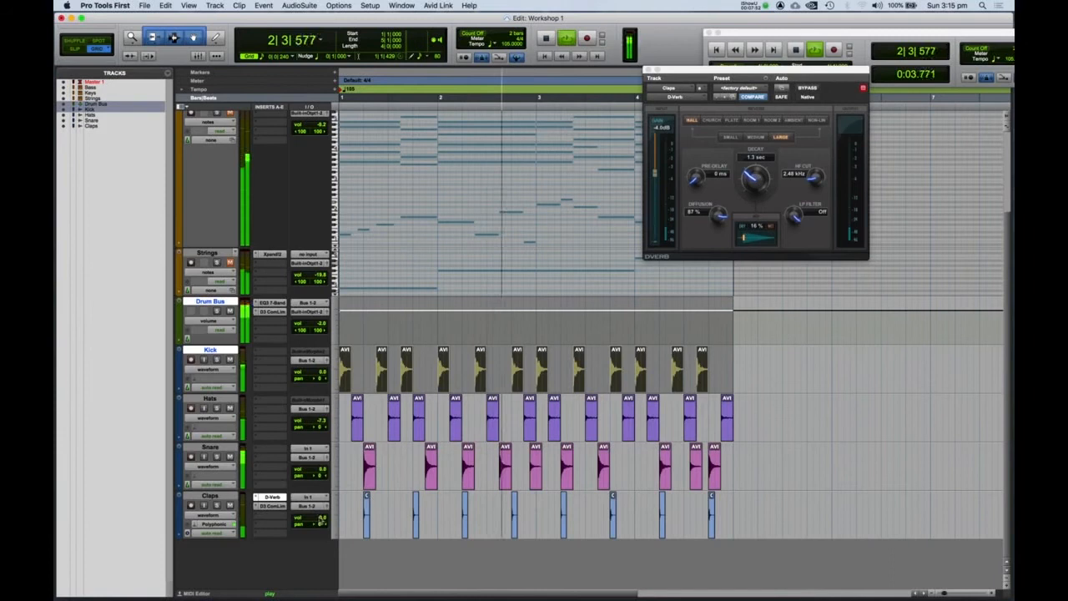
pyautogui.click(321, 519)
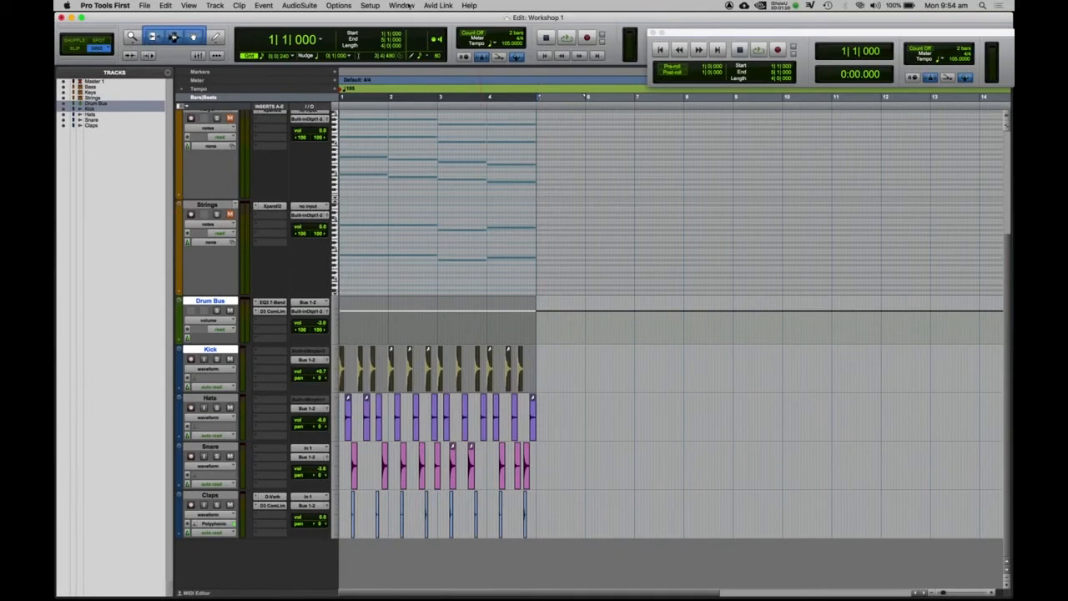
# Step: Open the Mix window and narrow it slightly
pyautogui.click(404, 6)
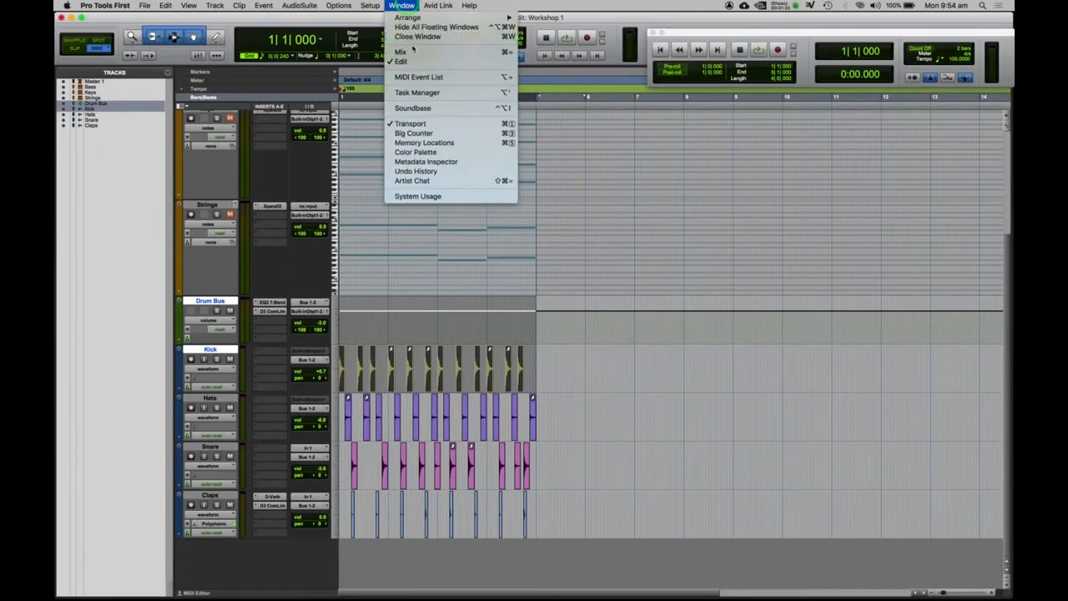
pyautogui.click(411, 51)
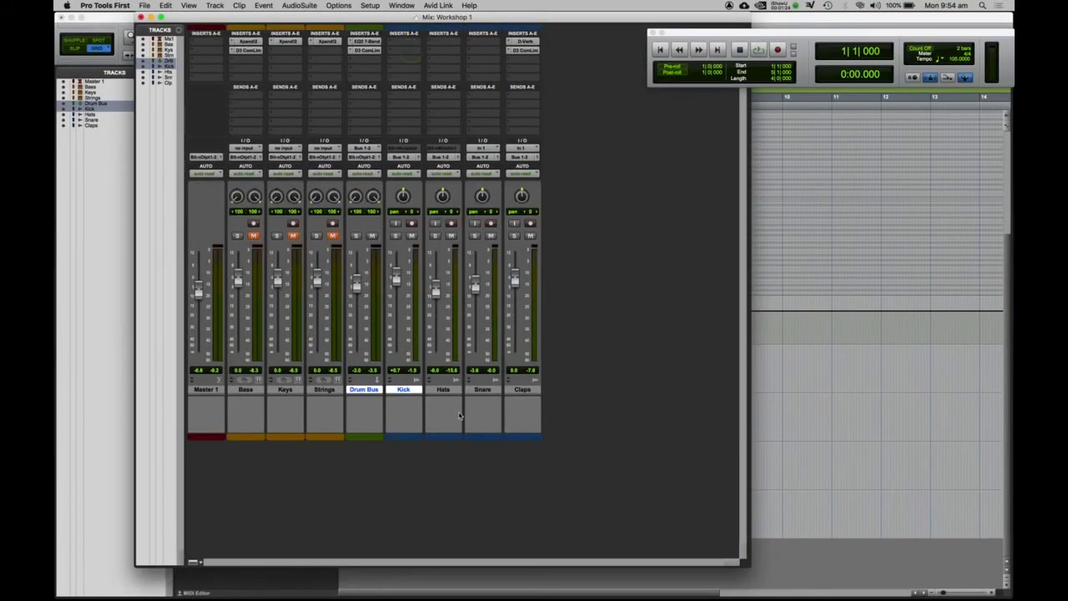
pyautogui.moveTo(748, 565)
pyautogui.mouseDown()
pyautogui.moveTo(221, 562)
pyautogui.moveTo(695, 568)
pyautogui.mouseUp()
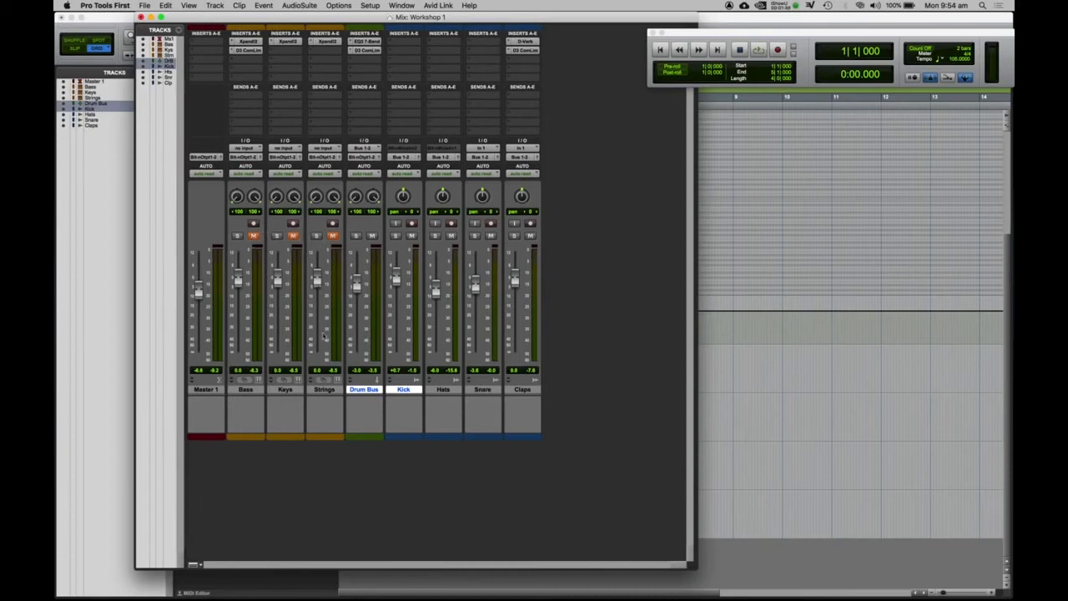
# Step: Play the session, unmute the Bass track and set its level to +0.4 dB
pyautogui.moveTo(279, 283); pyautogui.dragTo(278, 281)
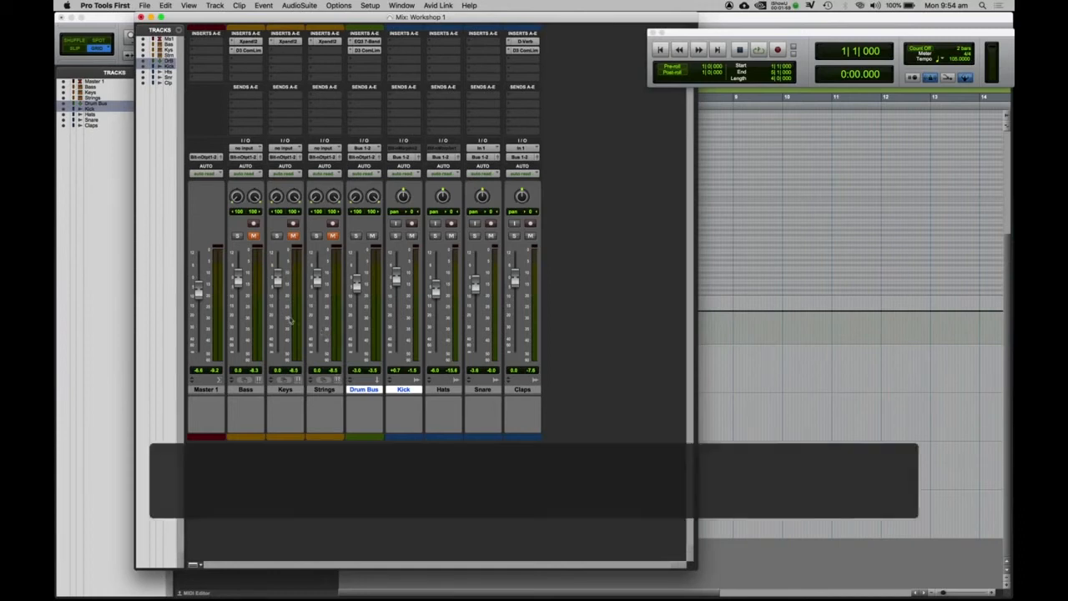
pyautogui.press('space')
pyautogui.click(253, 235)
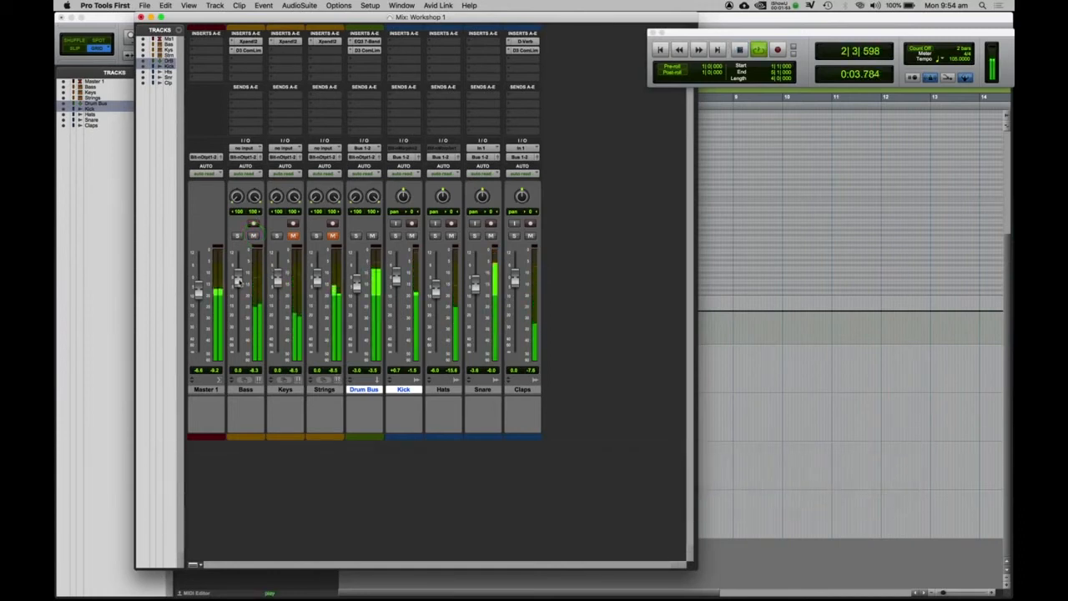
pyautogui.moveTo(239, 281); pyautogui.dragTo(238, 278)
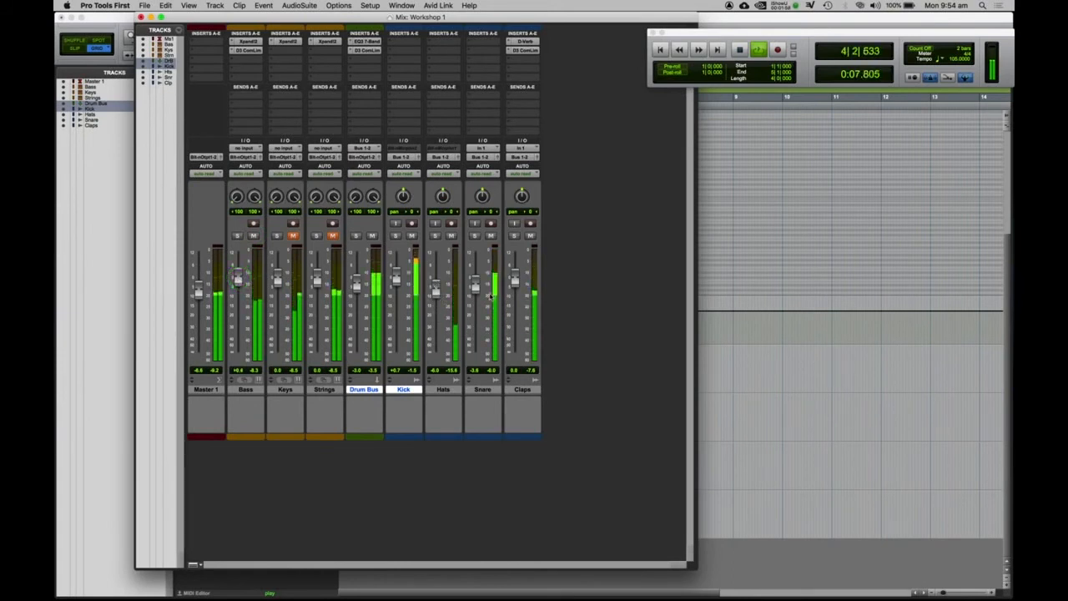
# Step: Unmute the Keys and Strings tracks and lower their faders during playback, bringing Strings down to about -27 dB
pyautogui.click(292, 233)
pyautogui.click(278, 284)
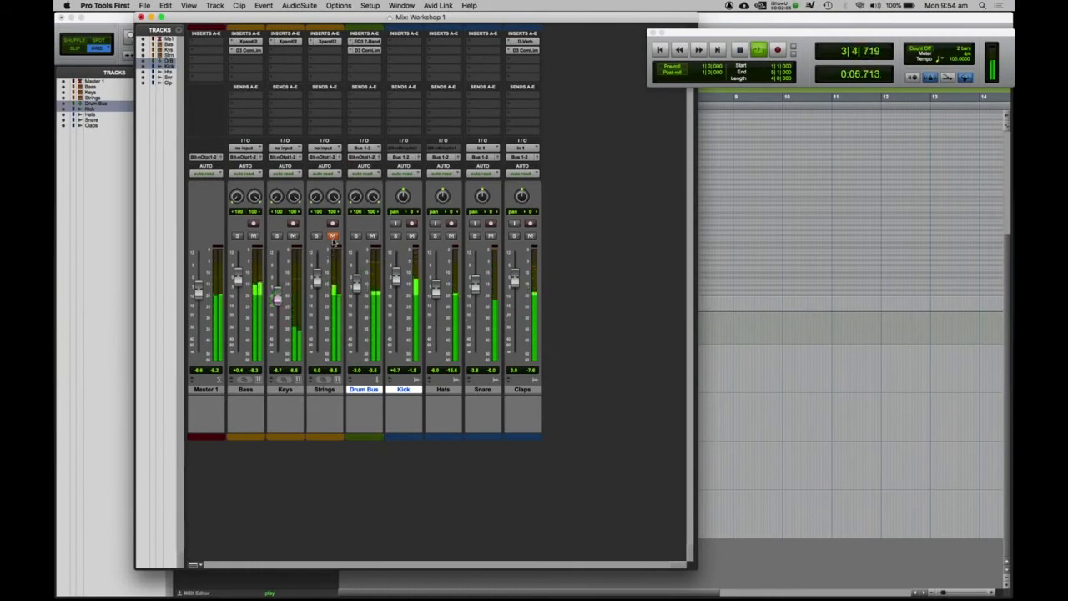
pyautogui.click(333, 236)
pyautogui.click(317, 280)
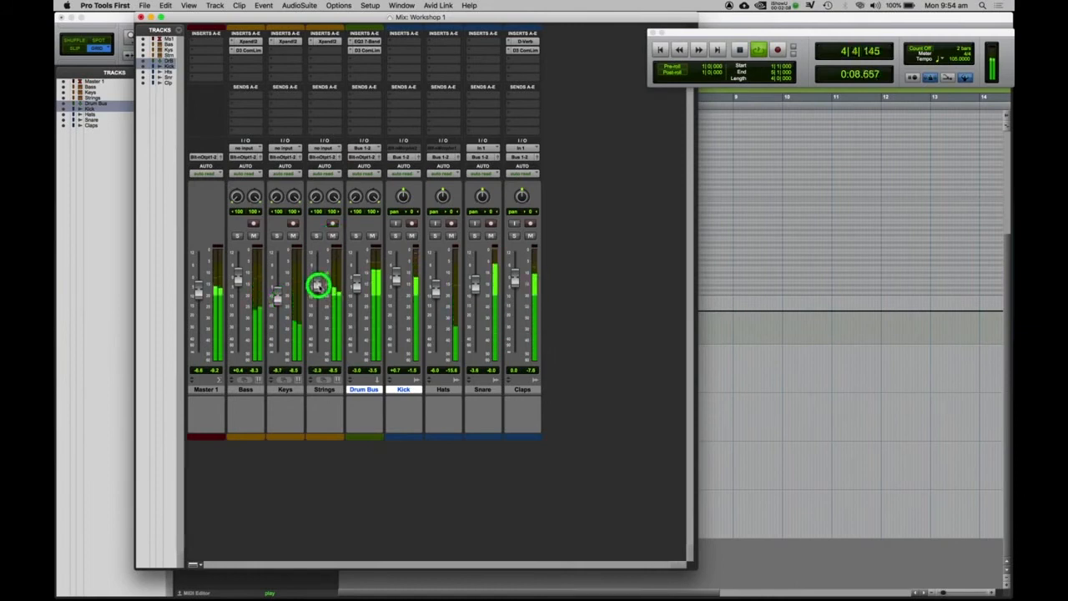
pyautogui.moveTo(322, 295); pyautogui.dragTo(280, 295)
pyautogui.moveTo(320, 325); pyautogui.dragTo(319, 327)
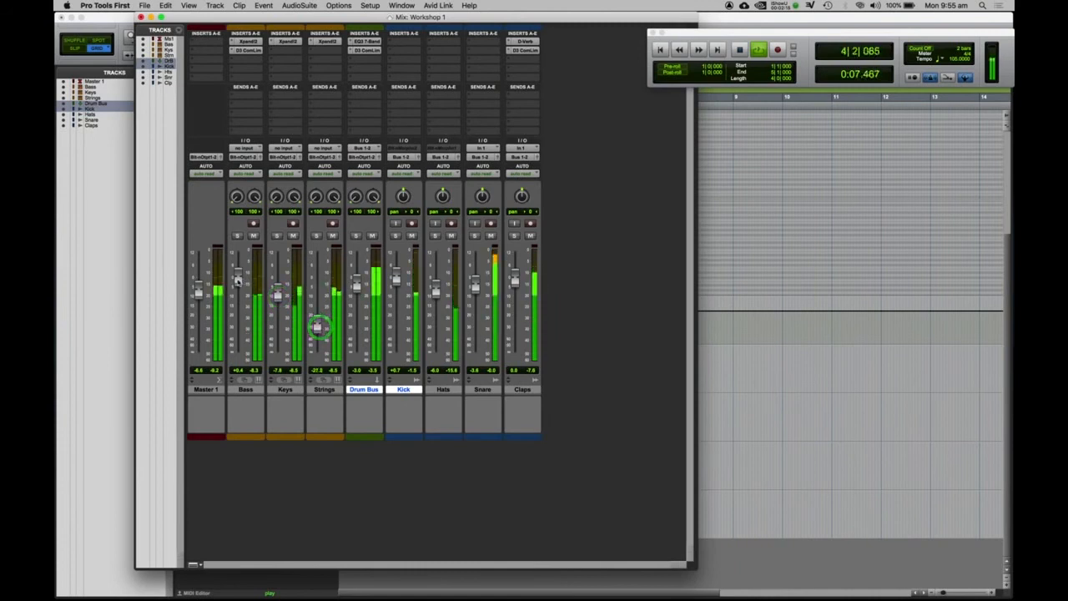
# Step: Fine-tune the mix with Bass at -0.4 dB and Strings at -27.2 dB, stop playback and close the Mix window
pyautogui.moveTo(239, 280); pyautogui.dragTo(239, 281)
pyautogui.moveTo(319, 324); pyautogui.dragTo(318, 323)
pyautogui.moveTo(280, 296); pyautogui.dragTo(279, 295)
pyautogui.press('space')
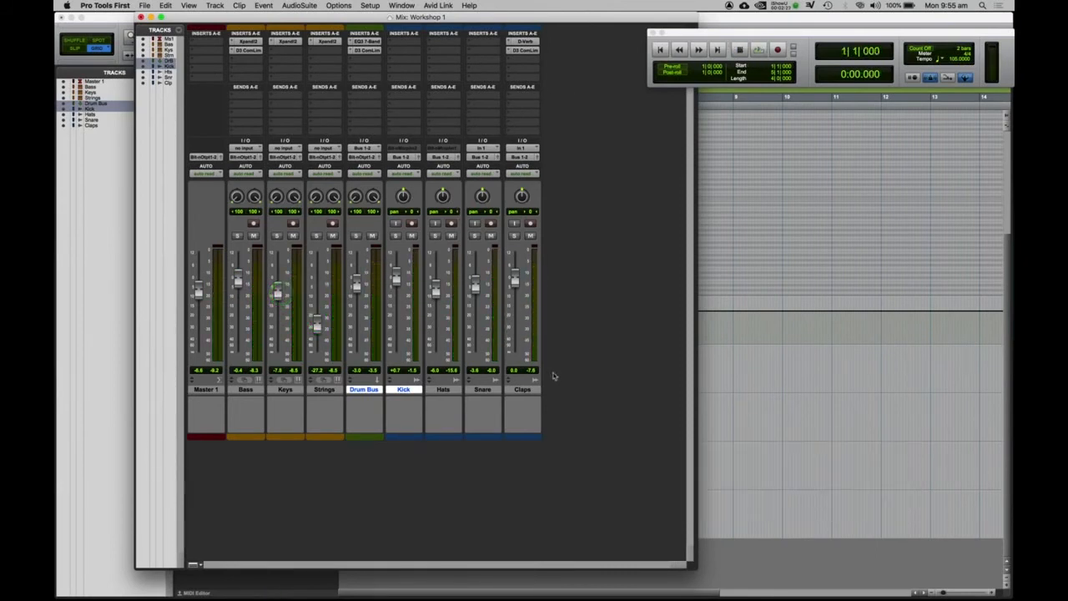
pyautogui.click(141, 16)
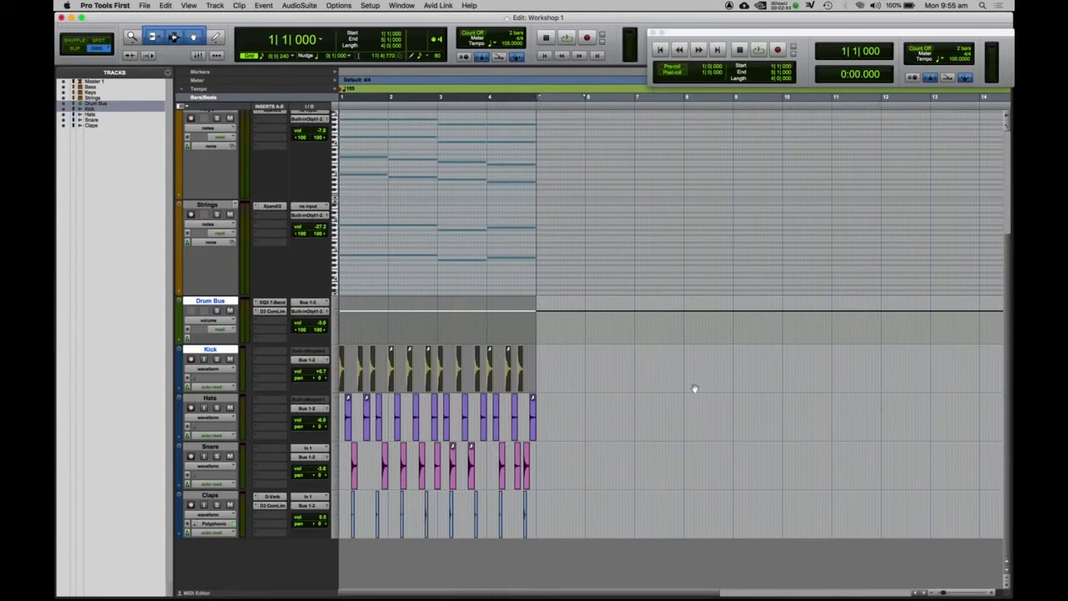
# Step: Consolidate all the Kick track's clips into a single clip and undo the consolidation
pyautogui.click(353, 357)
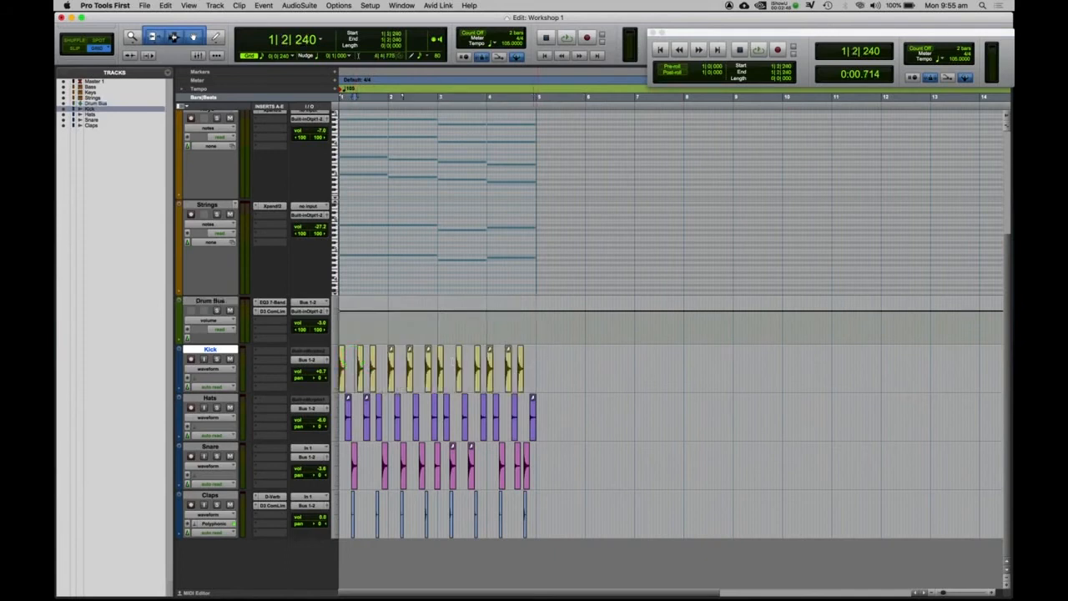
pyautogui.press('super+a')
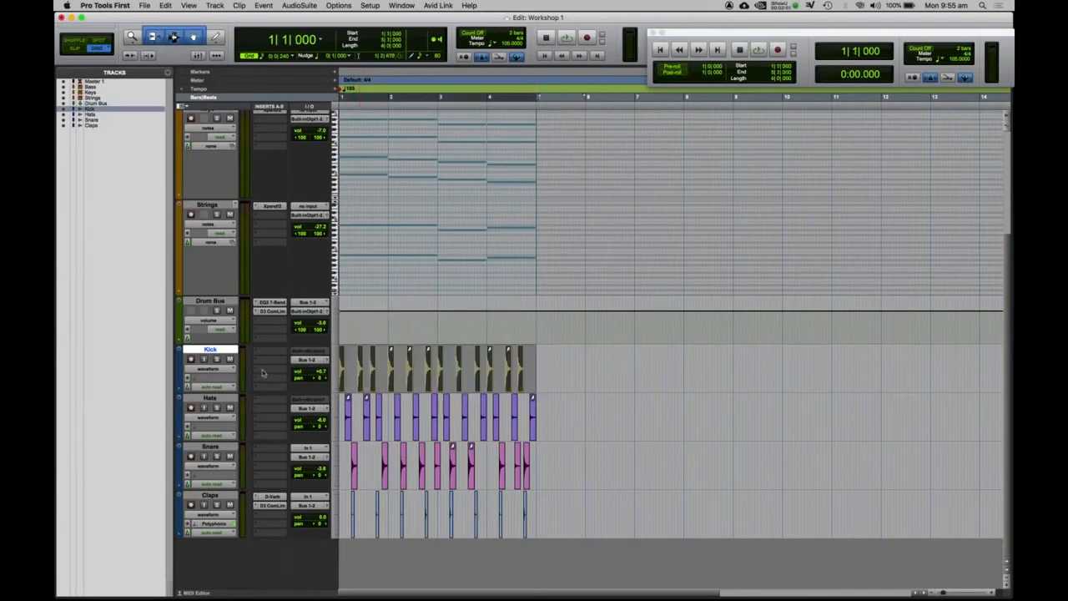
pyautogui.hotkey('alt', 'shift', '3')
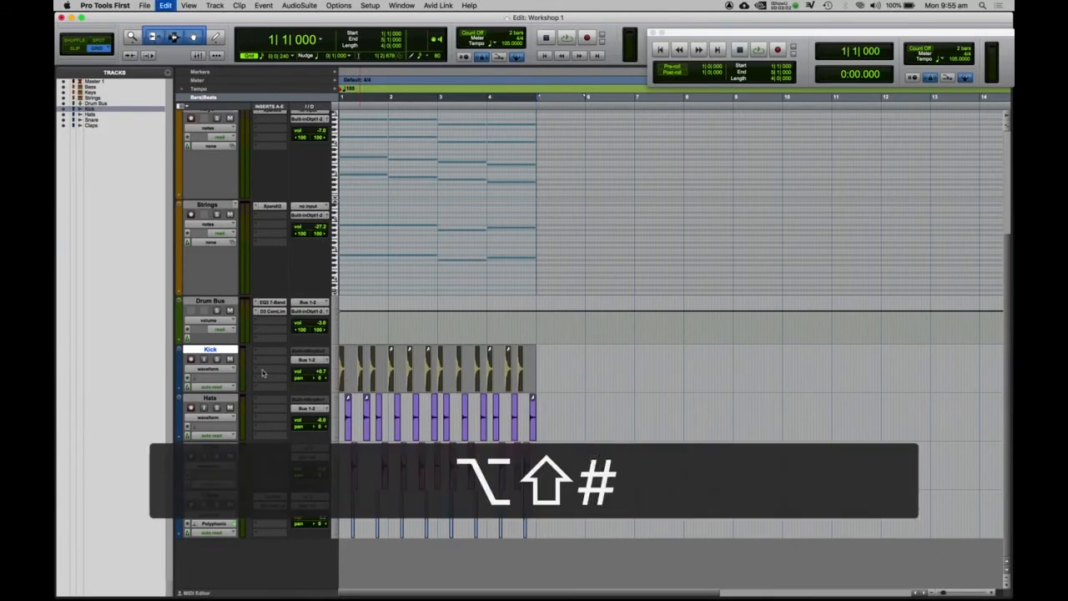
pyautogui.click(434, 382)
pyautogui.click(433, 383)
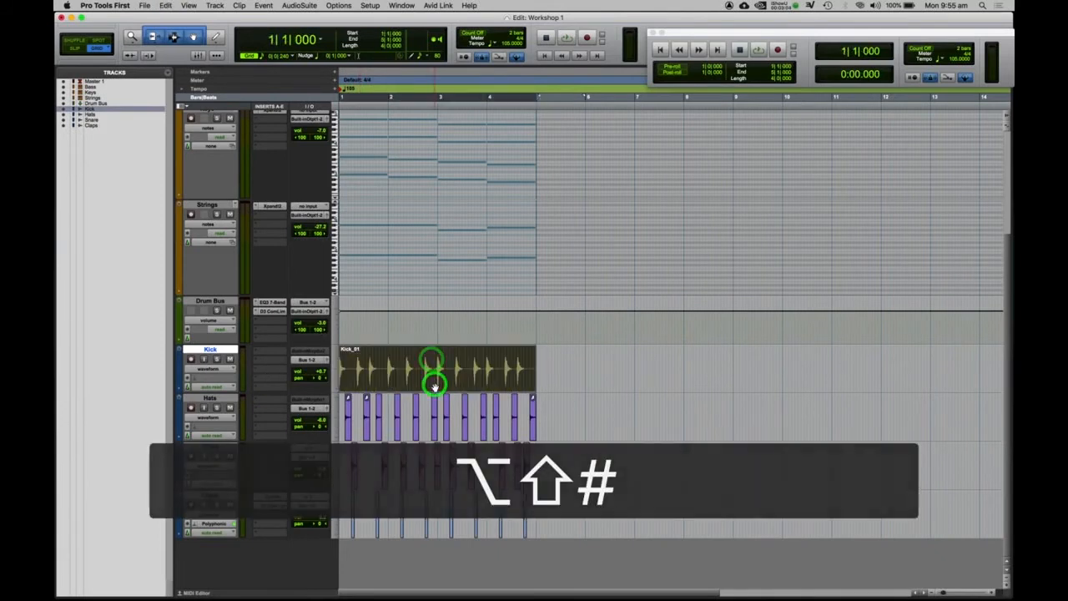
pyautogui.press('super+z')
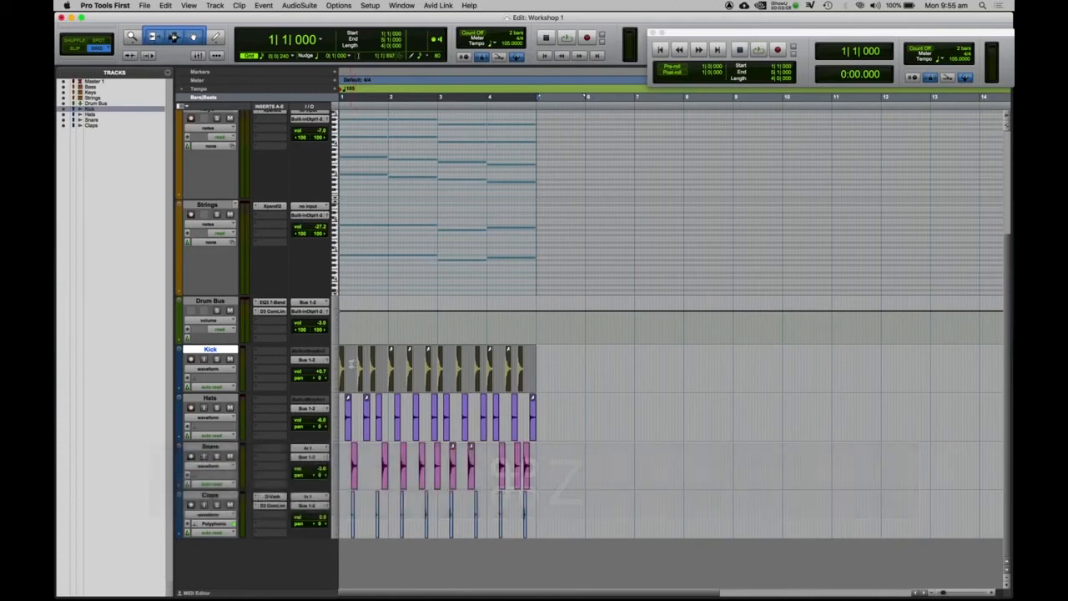
# Step: Examine the end of the first Kick clip at bar 1 with an enlarged waveform height
pyautogui.press('t')
pyautogui.press('t')
pyautogui.press('t')
pyautogui.press('t')
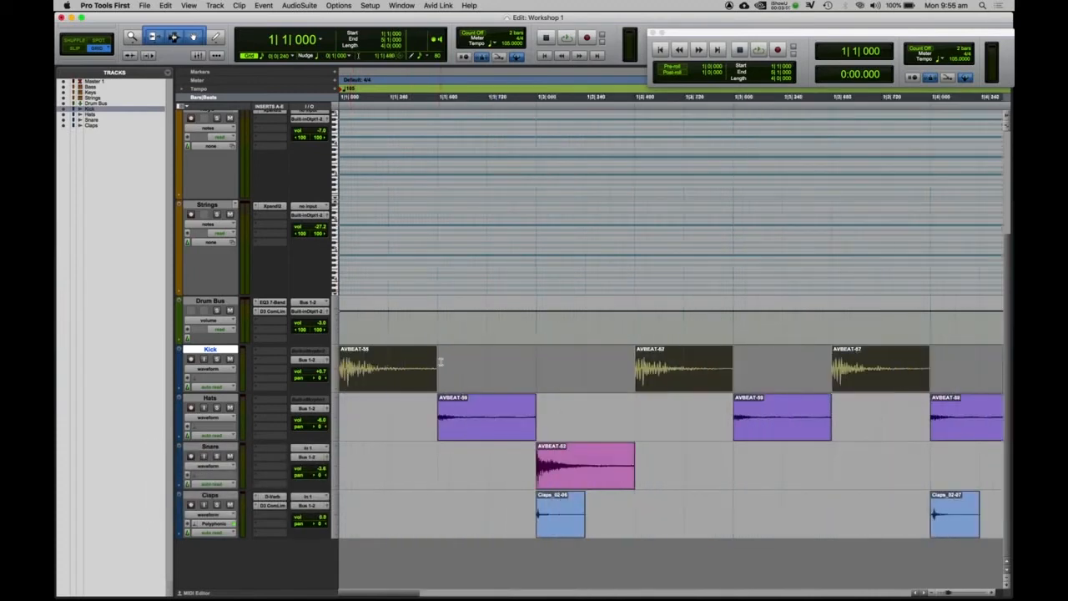
pyautogui.click(439, 362)
pyautogui.press('t')
pyautogui.press('t')
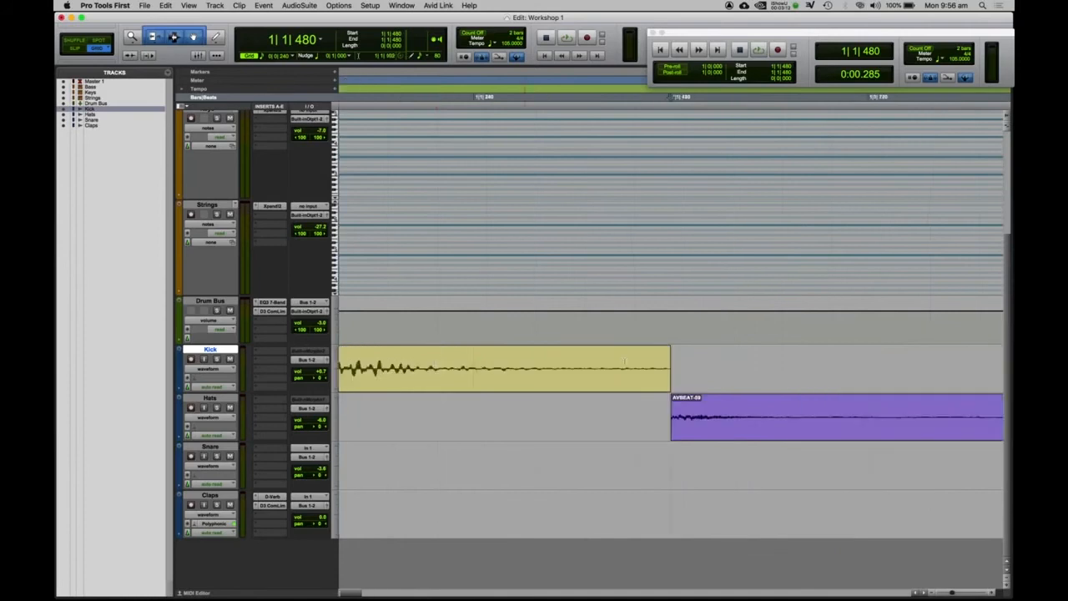
pyautogui.press('super+alt+bracketright')
pyautogui.press('super+alt+bracketright')
pyautogui.press('super+alt+bracketright')
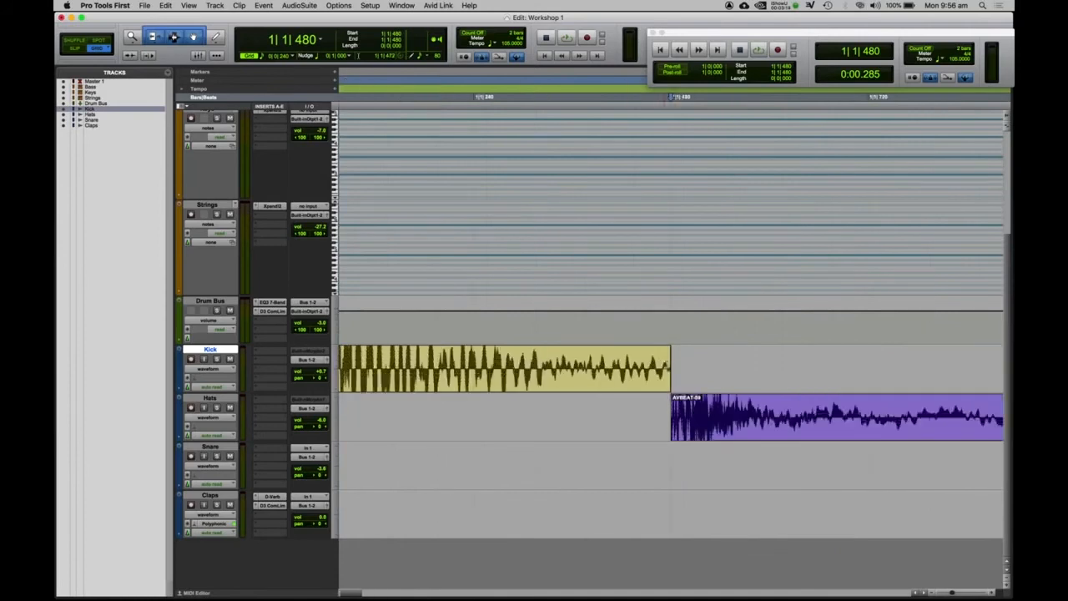
# Step: Inspect the Kick clip's cut point at individual waveform-cycle level for a zero crossing
pyautogui.press('r')
pyautogui.press('t')
pyautogui.press('t')
pyautogui.press('t')
pyautogui.press('t')
pyautogui.press('t')
pyautogui.press('t')
pyautogui.press('super+alt+bracketright')
pyautogui.press('super+alt+bracketright')
pyautogui.press('super+alt+bracketright')
pyautogui.press('super+alt+bracketleft')
pyautogui.press('super+alt+bracketleft')
pyautogui.press('super+alt+bracketleft')
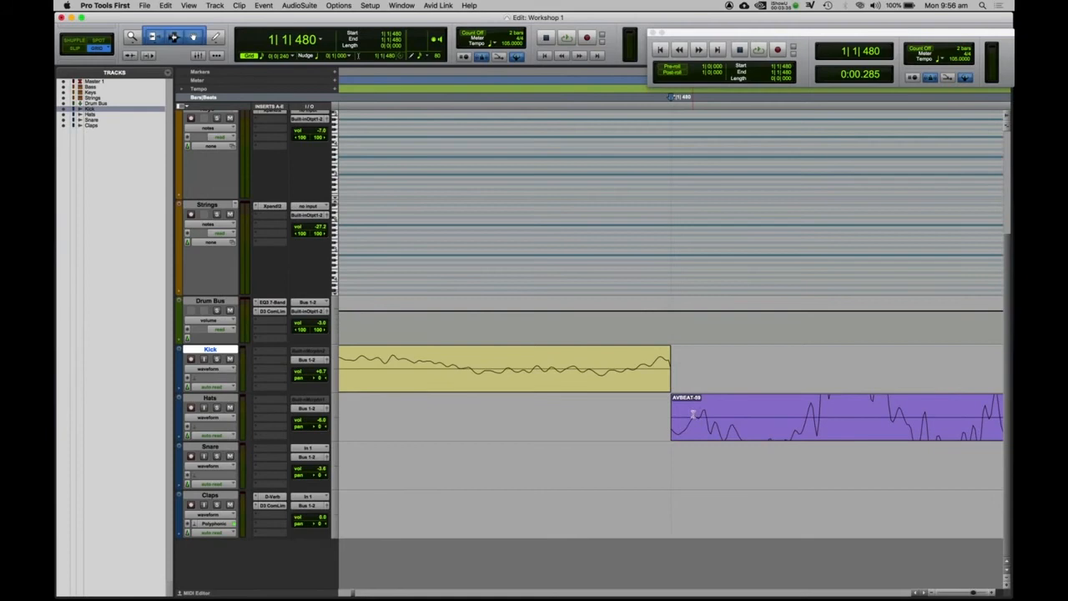
# Step: Review the enlarged waveforms of the drum clips, from the first Kick clip out to all four bars
pyautogui.press('r')
pyautogui.press('r')
pyautogui.press('r')
pyautogui.press('r')
pyautogui.press('r')
pyautogui.press('r')
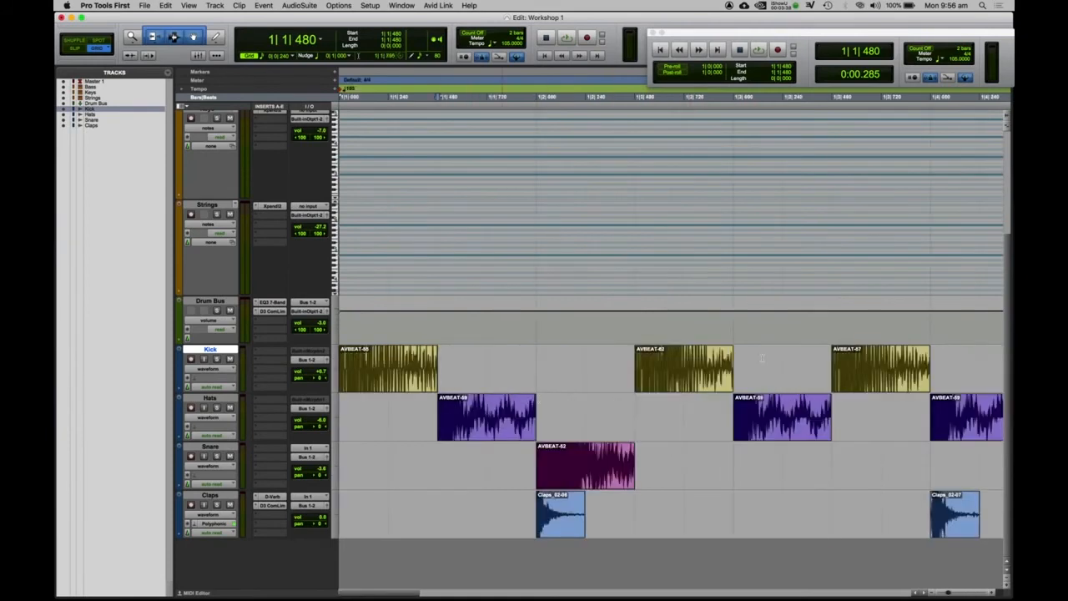
pyautogui.press('t')
pyautogui.press('t')
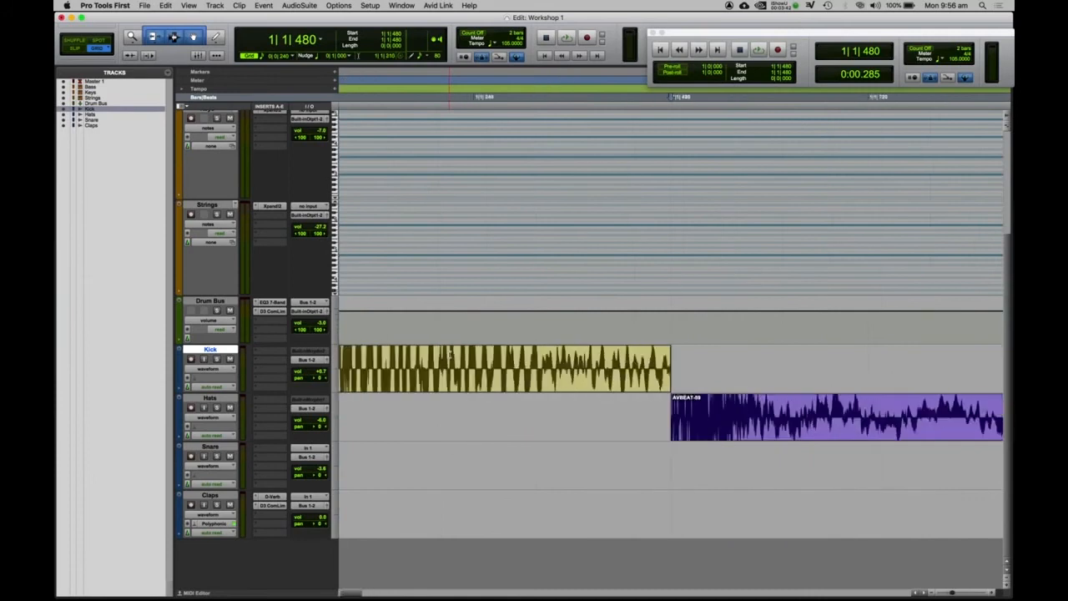
pyautogui.press('r')
pyautogui.press('r')
pyautogui.press('r')
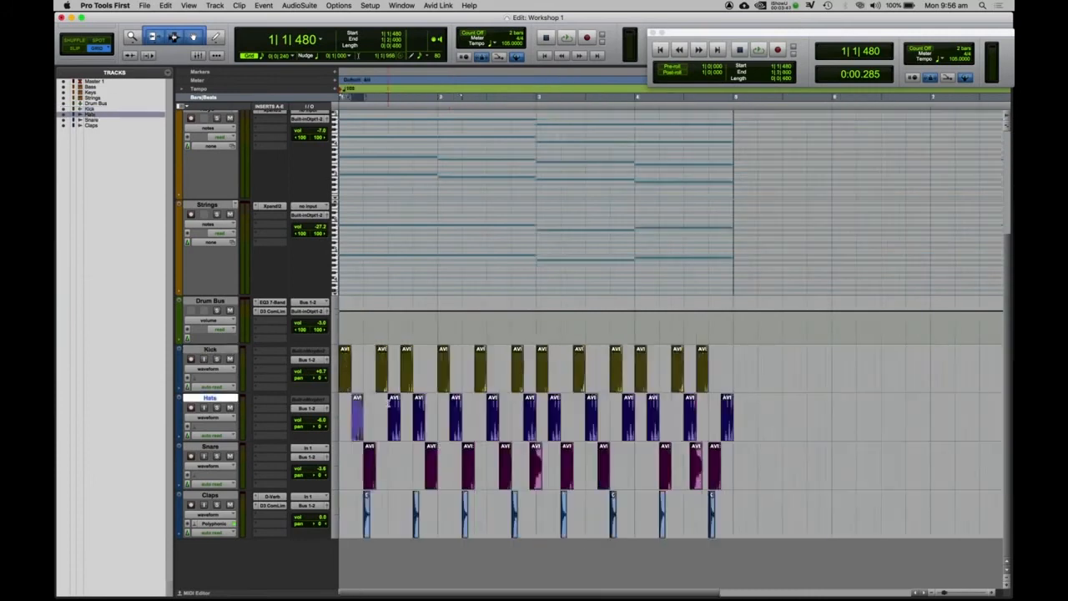
# Step: Try a fade-out on the first Kick clip from 1|1|240 to the clip's end and undo it
pyautogui.press('t')
pyautogui.press('t')
pyautogui.press('t')
pyautogui.press('t')
pyautogui.press('t')
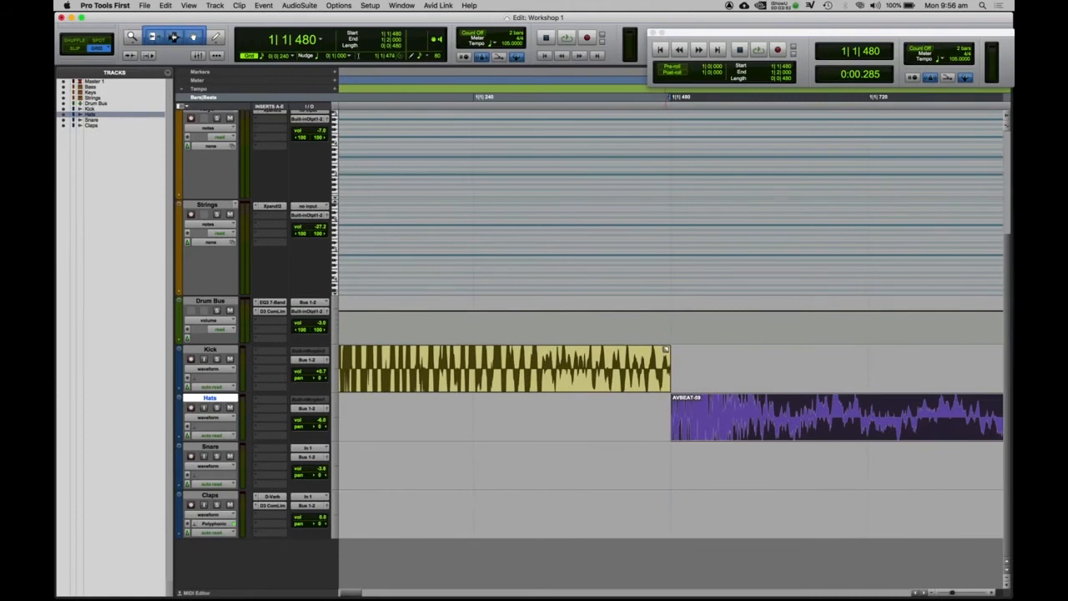
pyautogui.moveTo(667, 349); pyautogui.dragTo(503, 358)
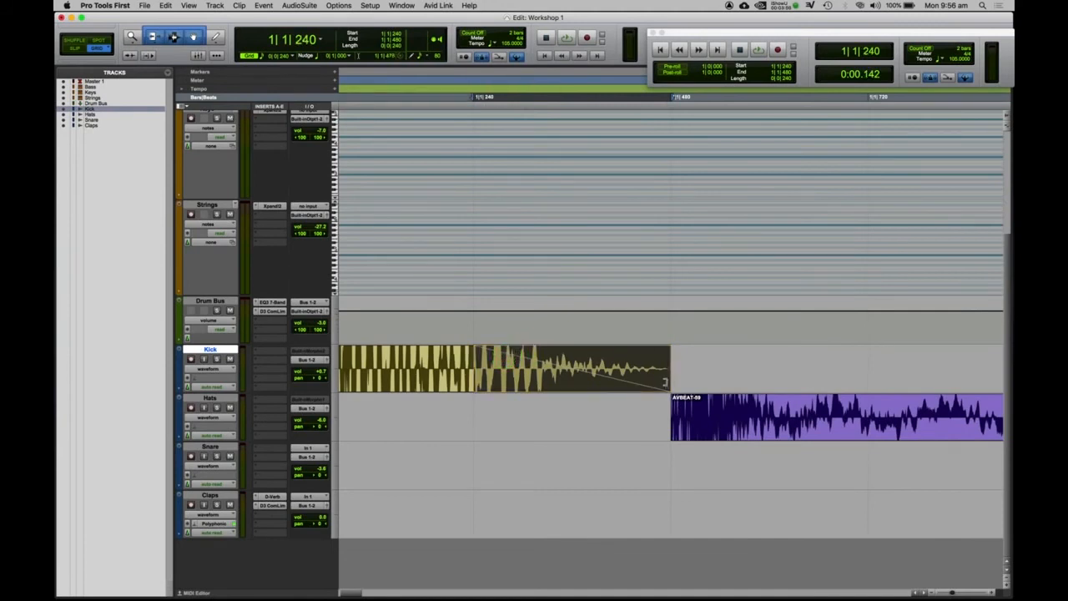
pyautogui.press('super+z')
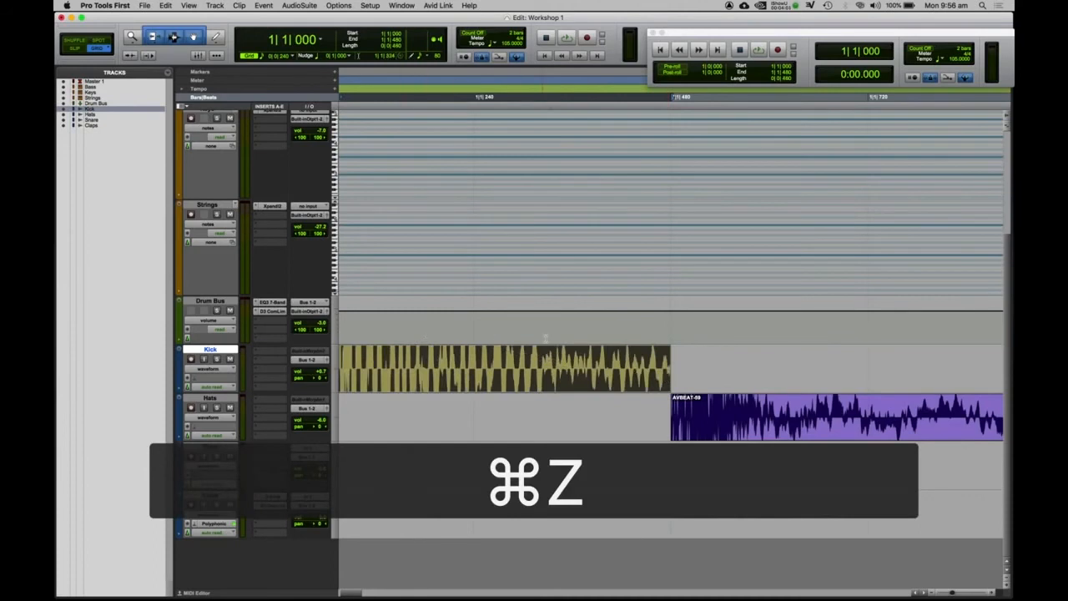
# Step: Undo the last Kick edits and apply 10 ms batch fades to all Kick, Hats, Snare and Claps clips
pyautogui.press('super+z')
pyautogui.press('super+z')
pyautogui.press('super+z')
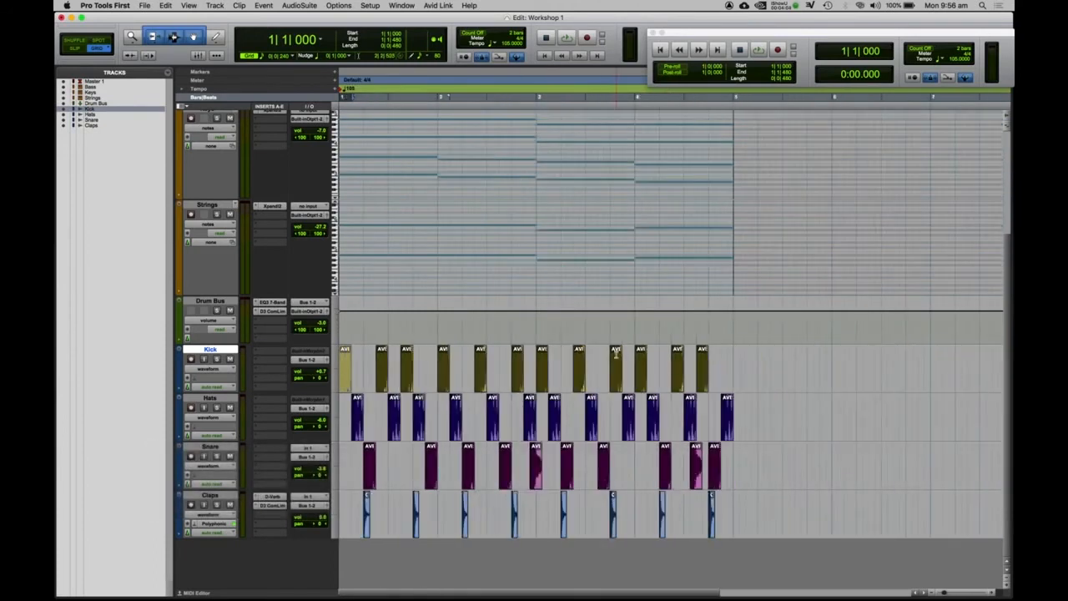
pyautogui.moveTo(744, 356); pyautogui.dragTo(302, 560)
pyautogui.press('super+f')
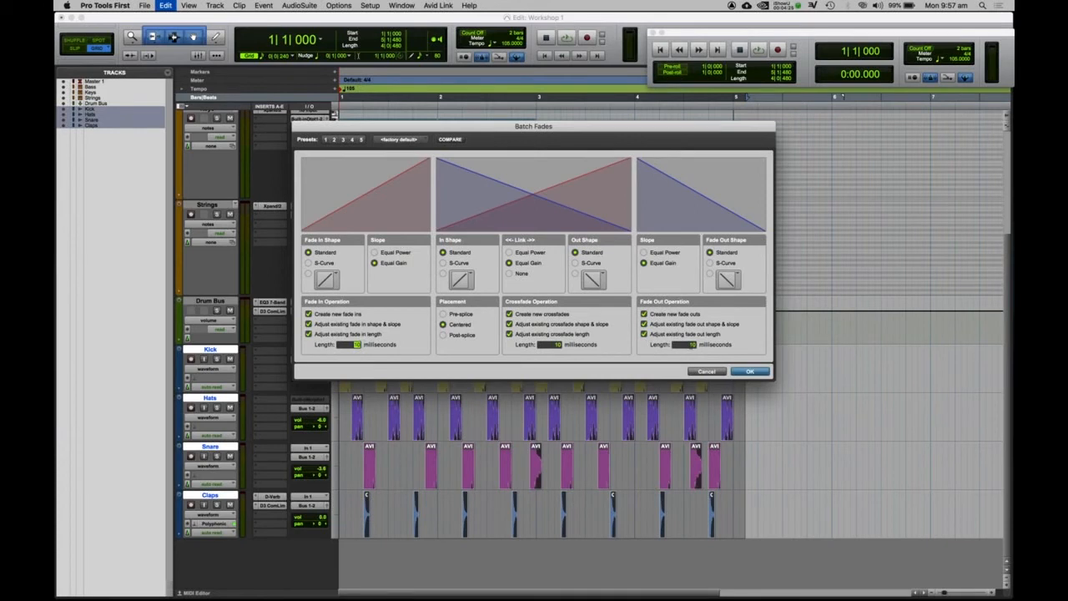
pyautogui.click(750, 371)
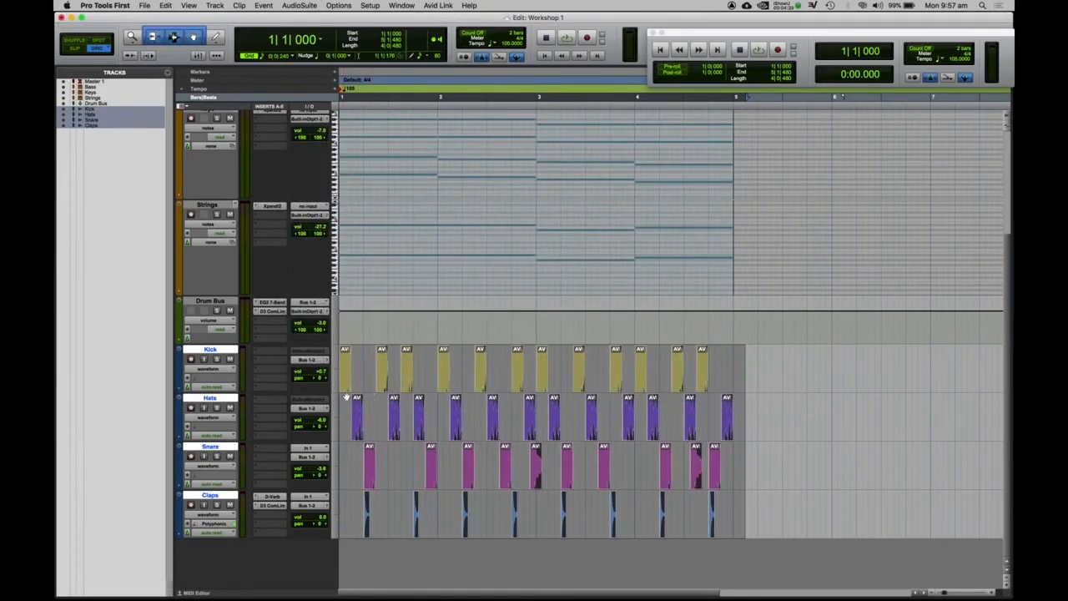
# Step: Examine the fade-out on the second Kick clip and the fade-in on the Hats clip where they meet at 1|3|000
pyautogui.click(386, 403)
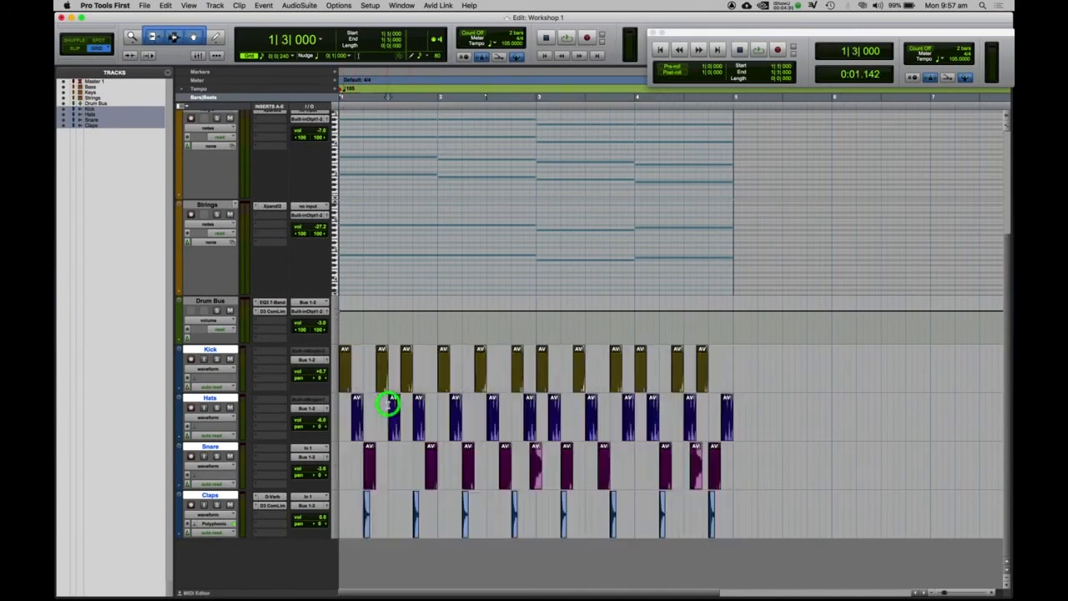
pyautogui.press('t')
pyautogui.press('t')
pyautogui.press('t')
pyautogui.press('t')
pyautogui.press('t')
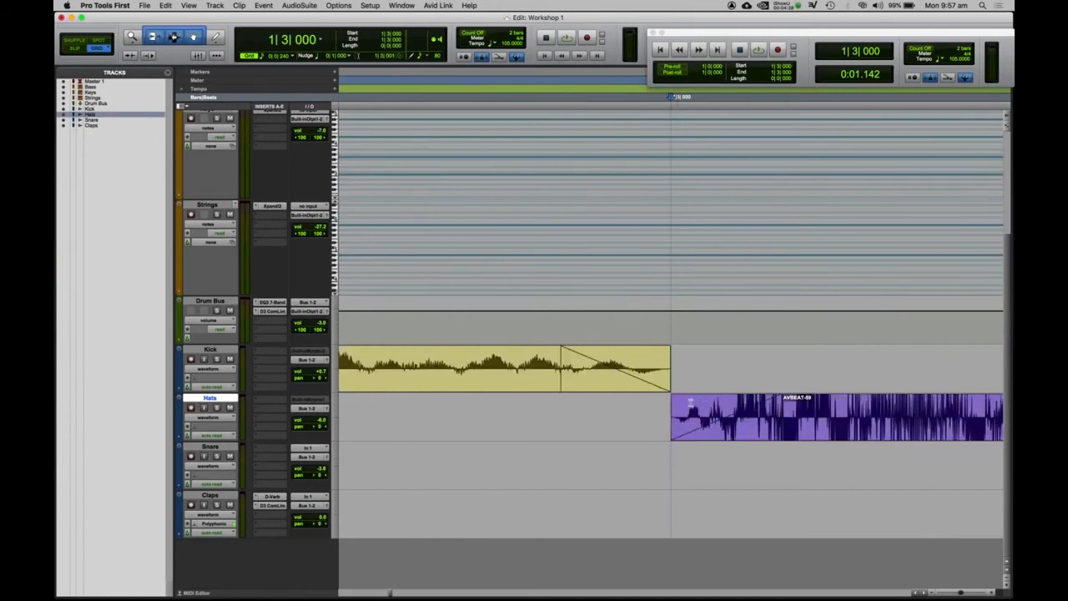
pyautogui.click(612, 375)
pyautogui.click(737, 427)
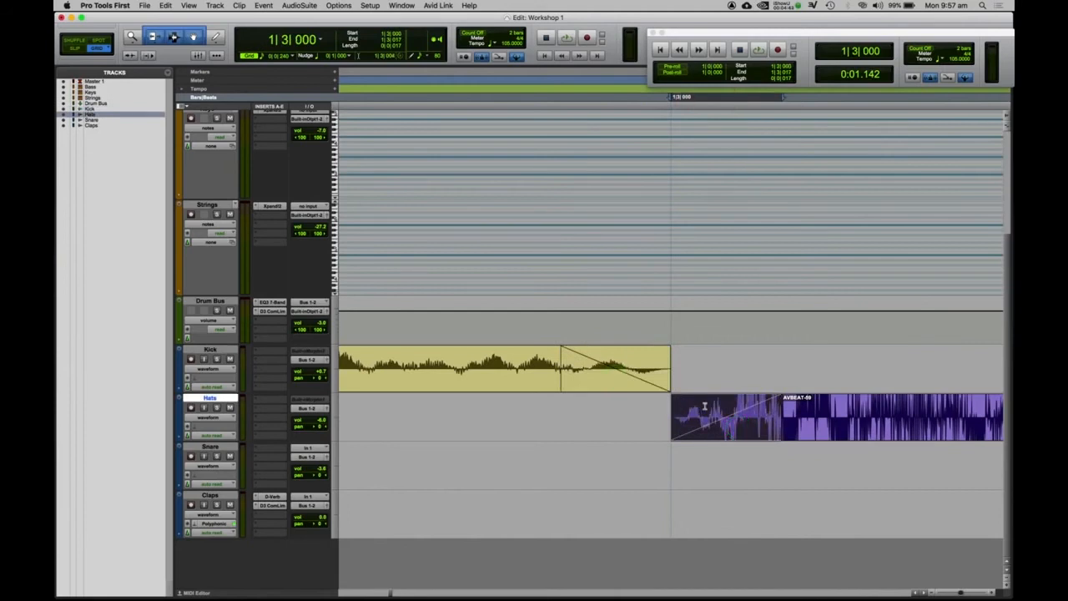
# Step: Delete the fade-in from the Hats clip at 1|3|000
pyautogui.click(708, 412)
pyautogui.click(717, 427)
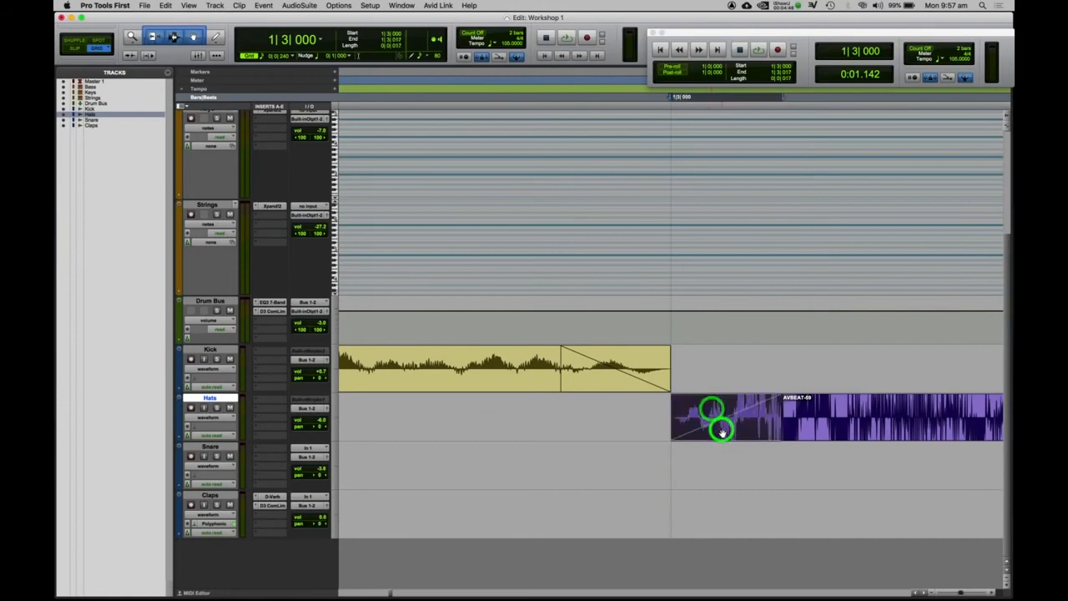
pyautogui.press('Delete')
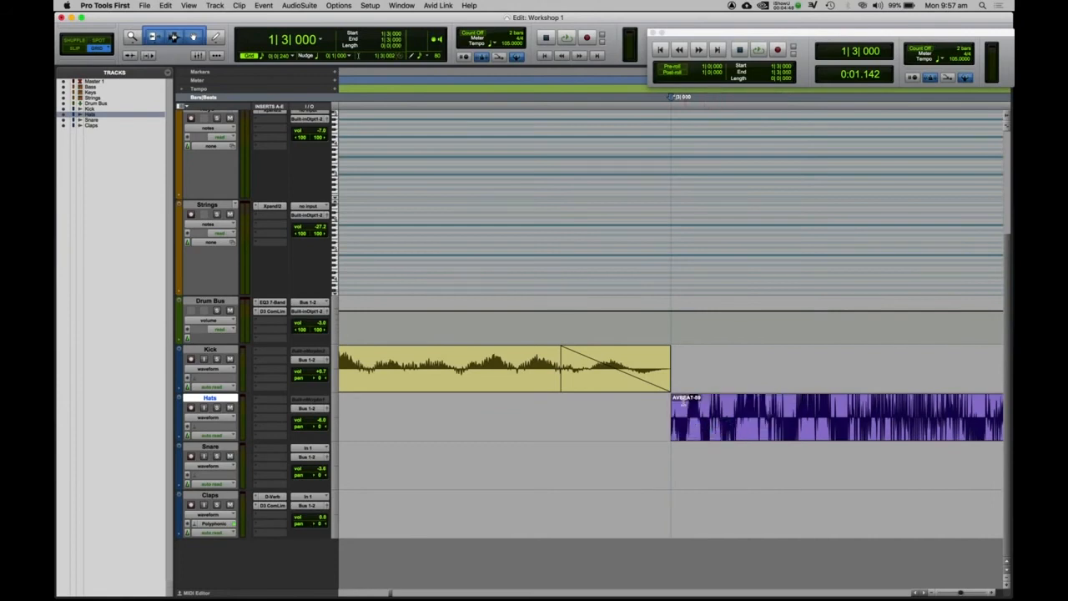
# Step: Reduce the displayed audio waveform height so the quiet parts of the drum clips appear smaller
pyautogui.press('super+alt+bracketleft')
pyautogui.press('super+alt+bracketleft')
pyautogui.press('super+alt+bracketleft')
pyautogui.press('super+alt+bracketleft')
pyautogui.press('super+alt+bracketleft')
# Step: Try a fade-in about 23 ticks long on the Hats clip at 1|3|000, and undo back through the batch fades
pyautogui.moveTo(672, 396); pyautogui.dragTo(820, 395)
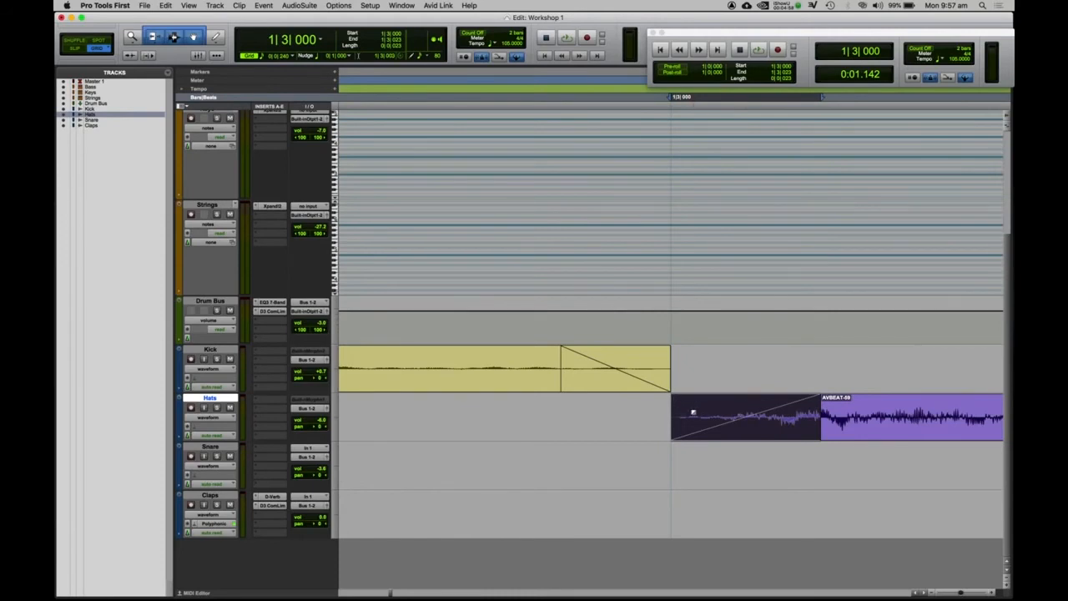
pyautogui.press('super+z')
pyautogui.press('super+z')
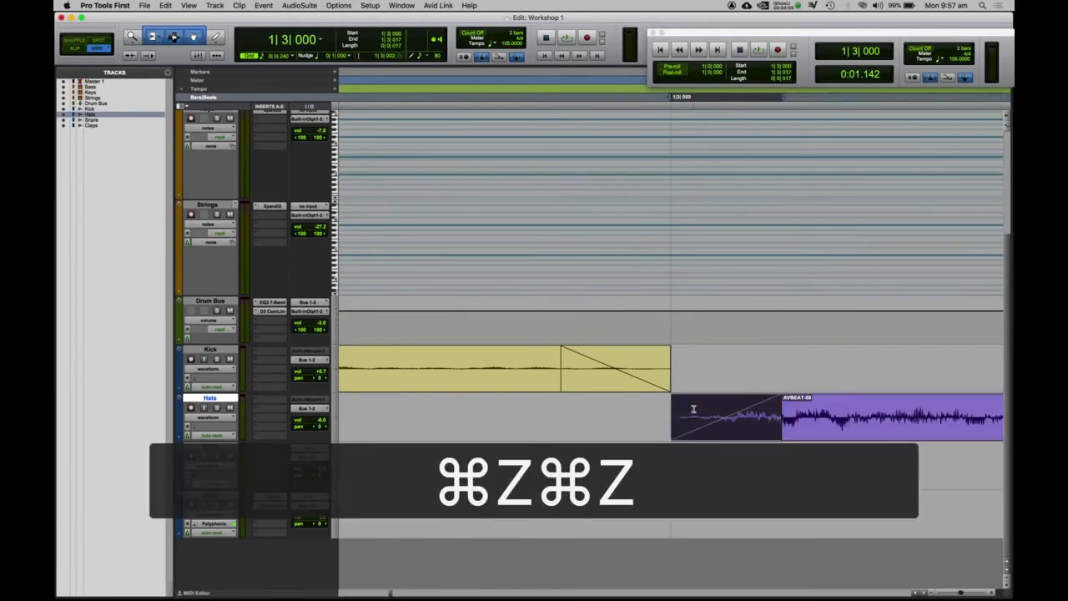
pyautogui.press('super+z')
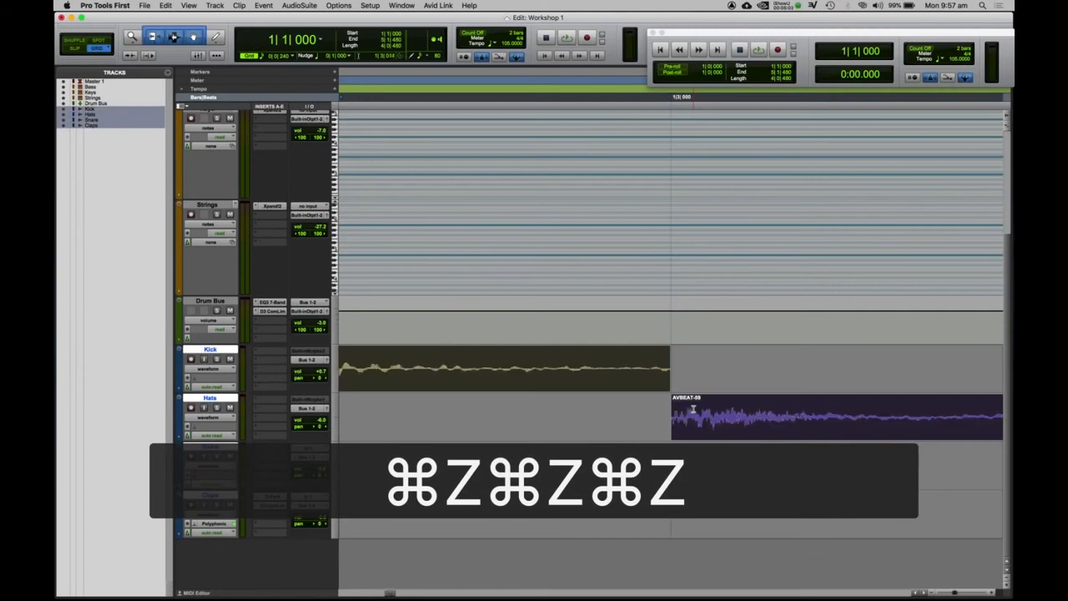
pyautogui.press('super+z')
pyautogui.press('super+z')
pyautogui.press('super+z')
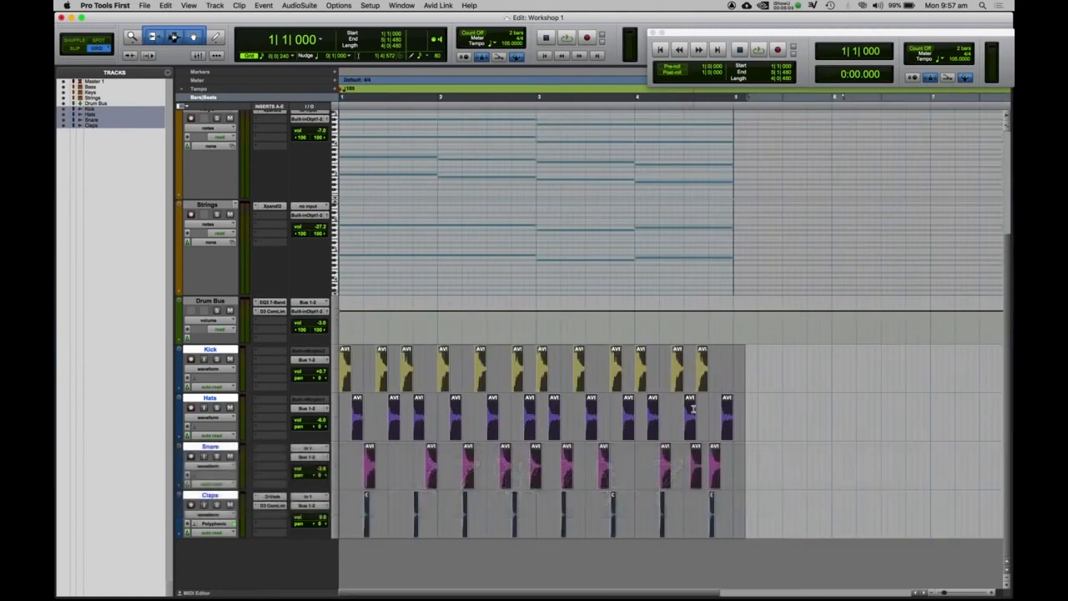
# Step: Apply batch fades with 2 ms fade-ins and 2 ms fade-outs to all selected Kick, Hats, Snare and Claps clips
pyautogui.press('super+f')
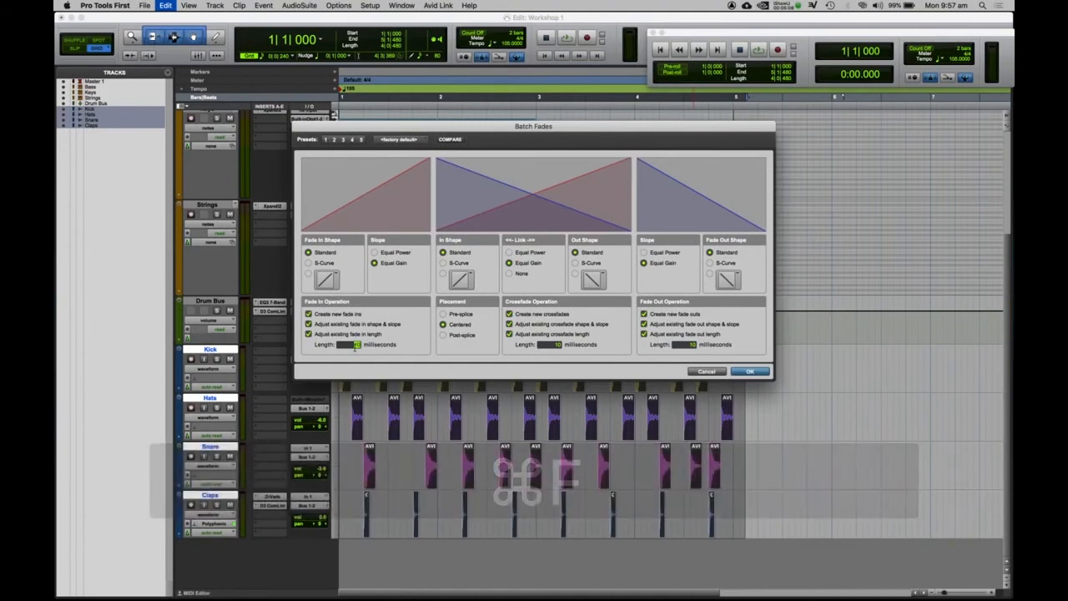
pyautogui.write('2')
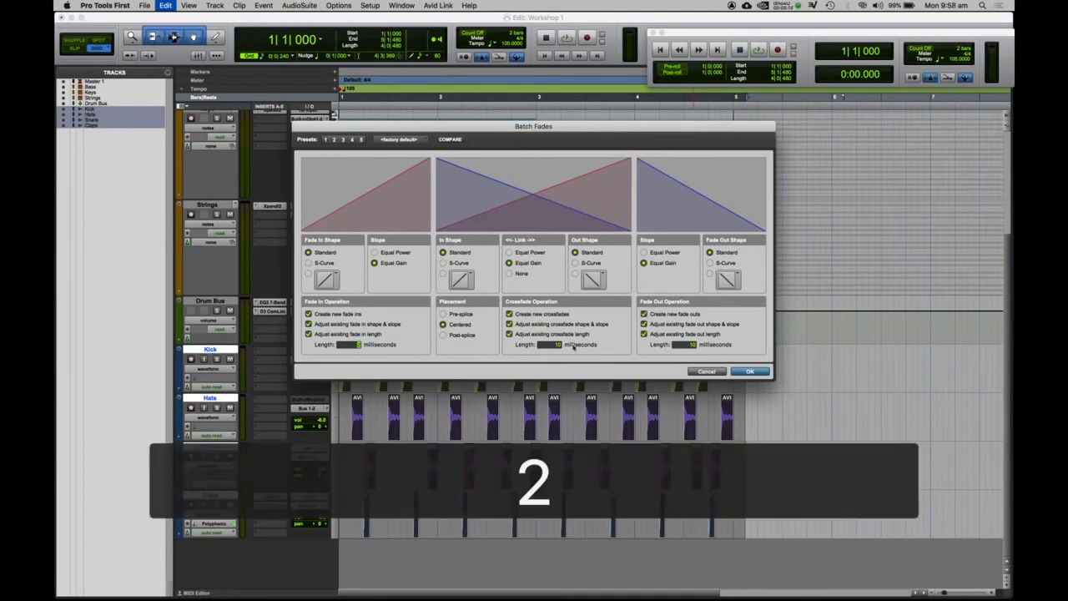
pyautogui.click(720, 343)
pyautogui.write('2')
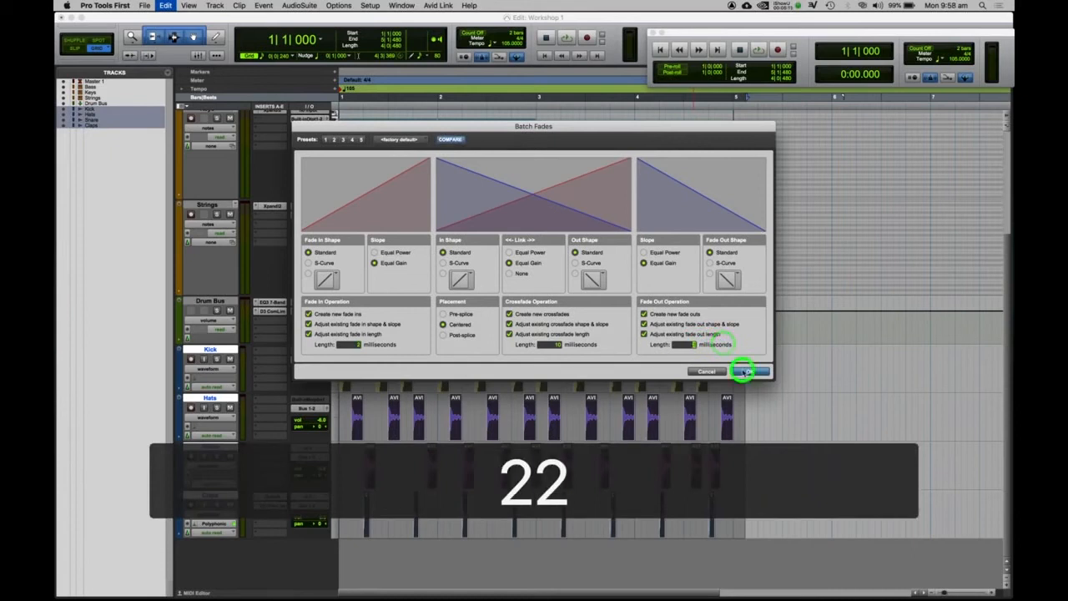
pyautogui.click(742, 371)
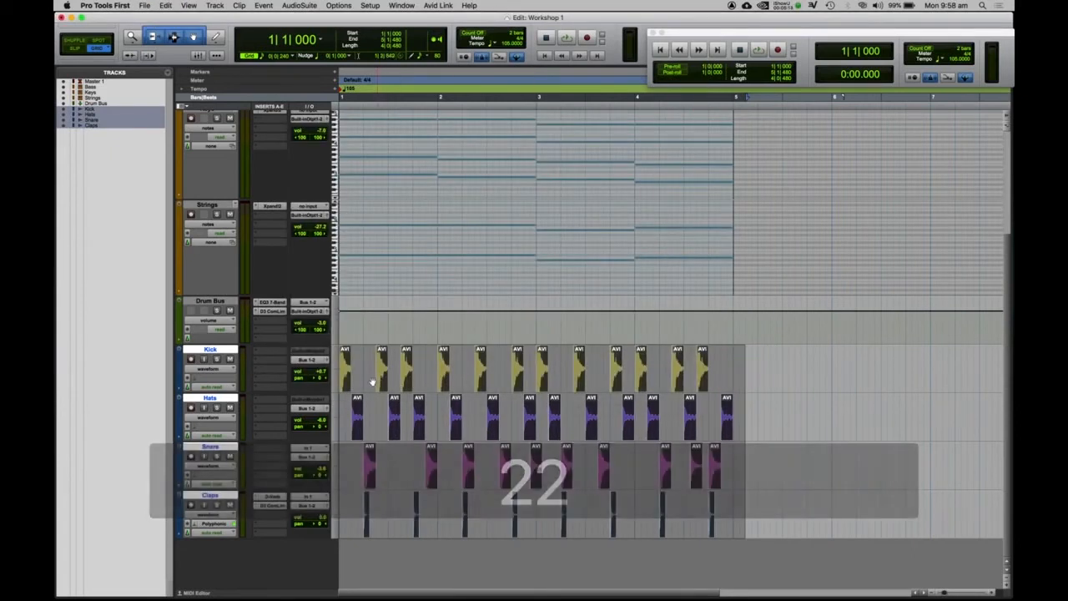
# Step: Inspect the short fades at the start of the first Kick clip and at the Kick-to-Hats boundary at 1|1|480
pyautogui.scroll(8, 372, 381)
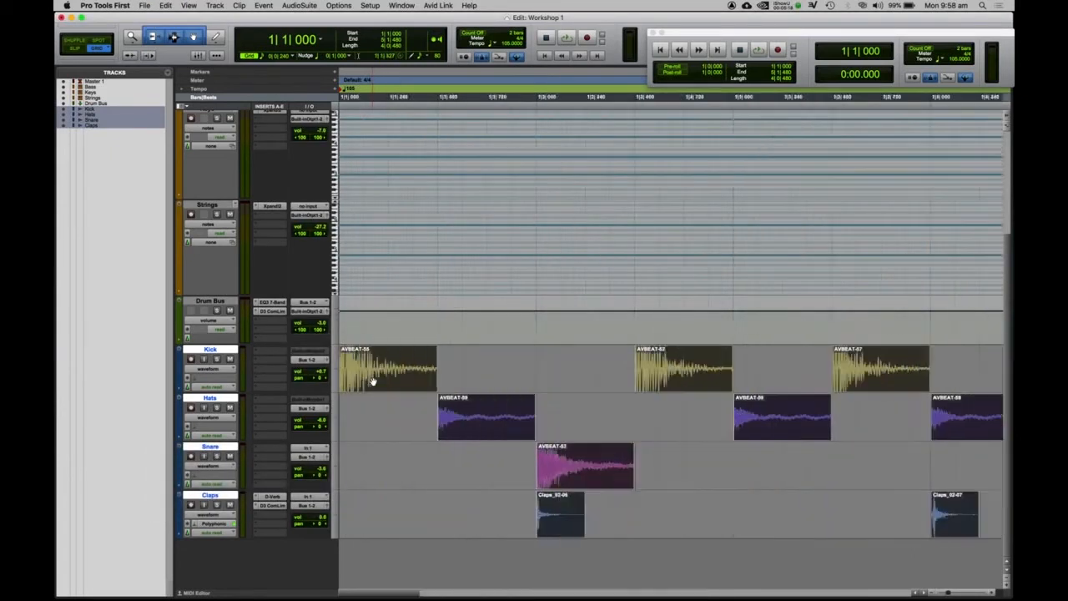
pyautogui.scroll(2, 370, 379)
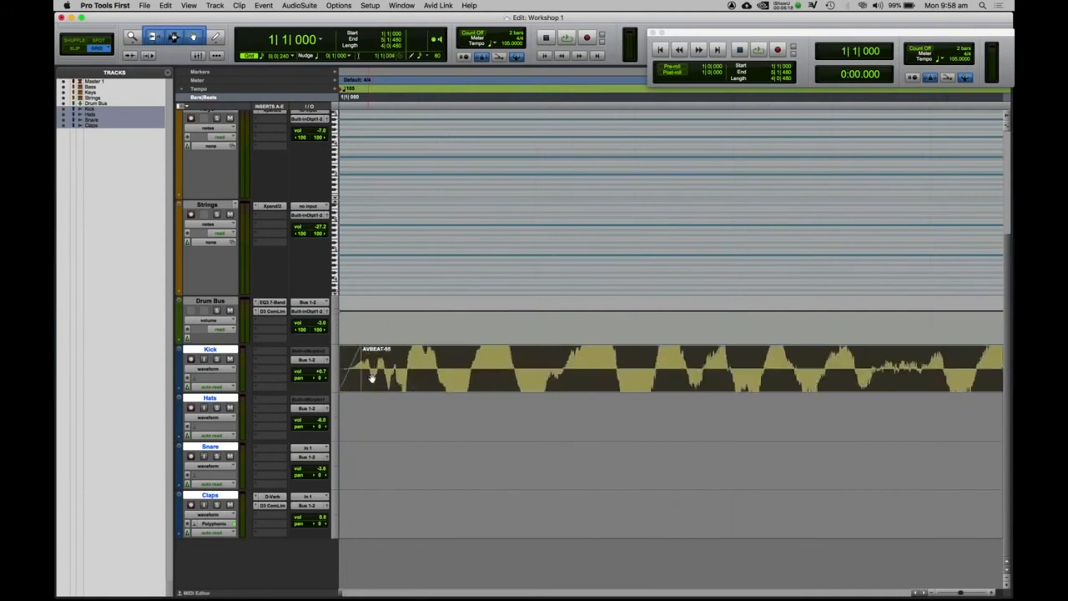
pyautogui.scroll(-6, 400, 378)
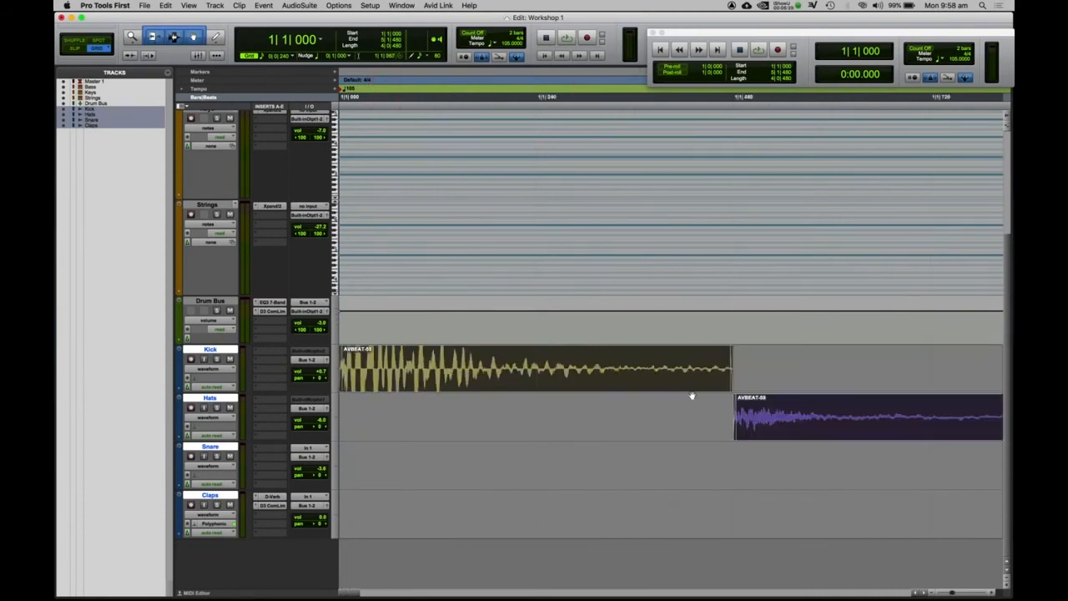
pyautogui.click(741, 357)
pyautogui.scroll(-3, 609, 380)
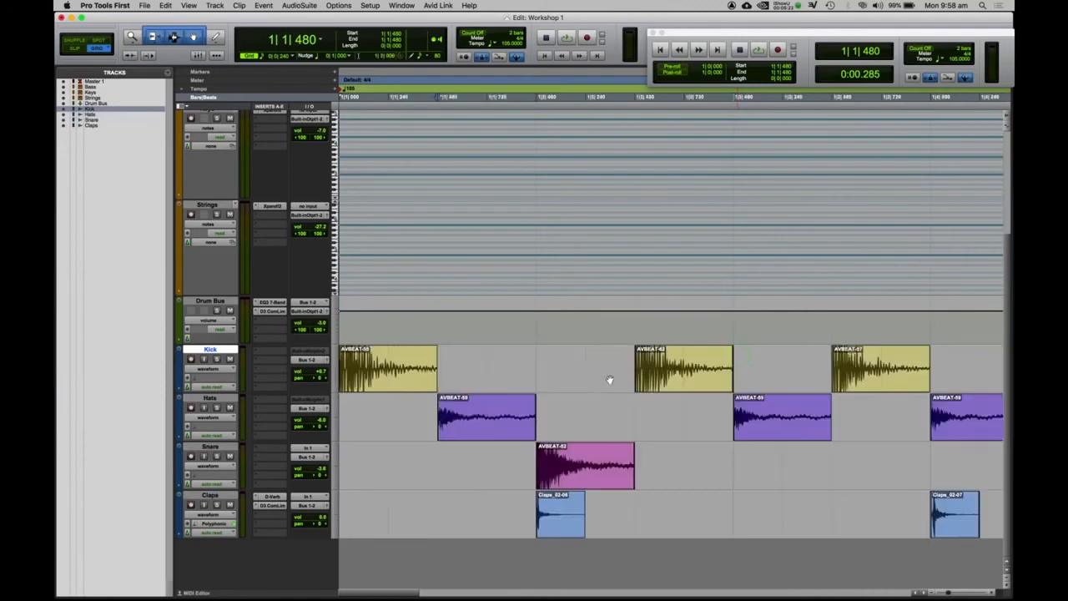
pyautogui.scroll(4, 408, 391)
pyautogui.press('t')
pyautogui.press('t')
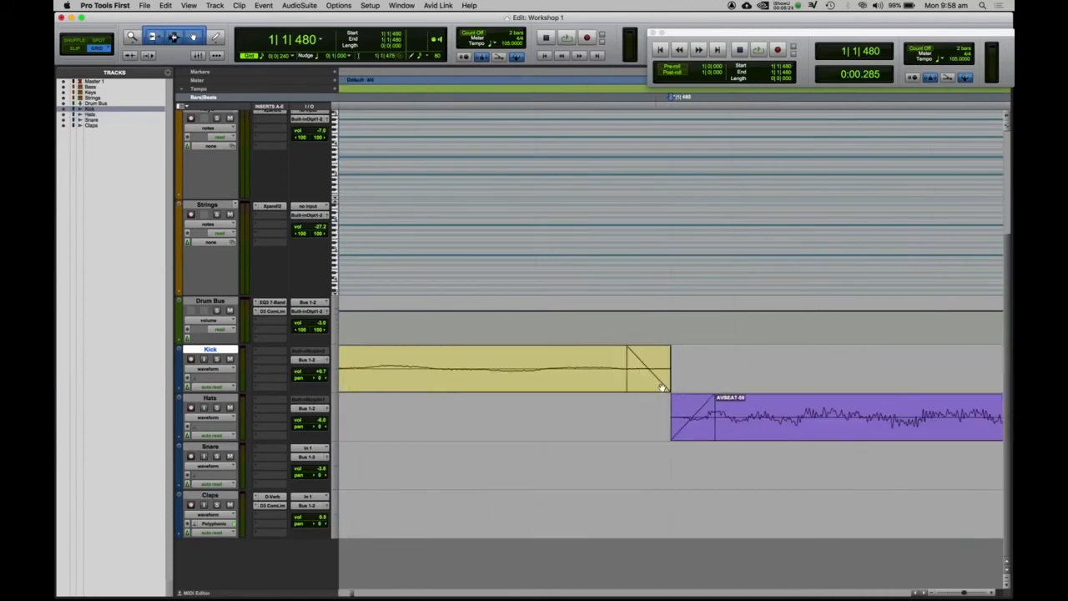
pyautogui.scroll(-4, 670, 396)
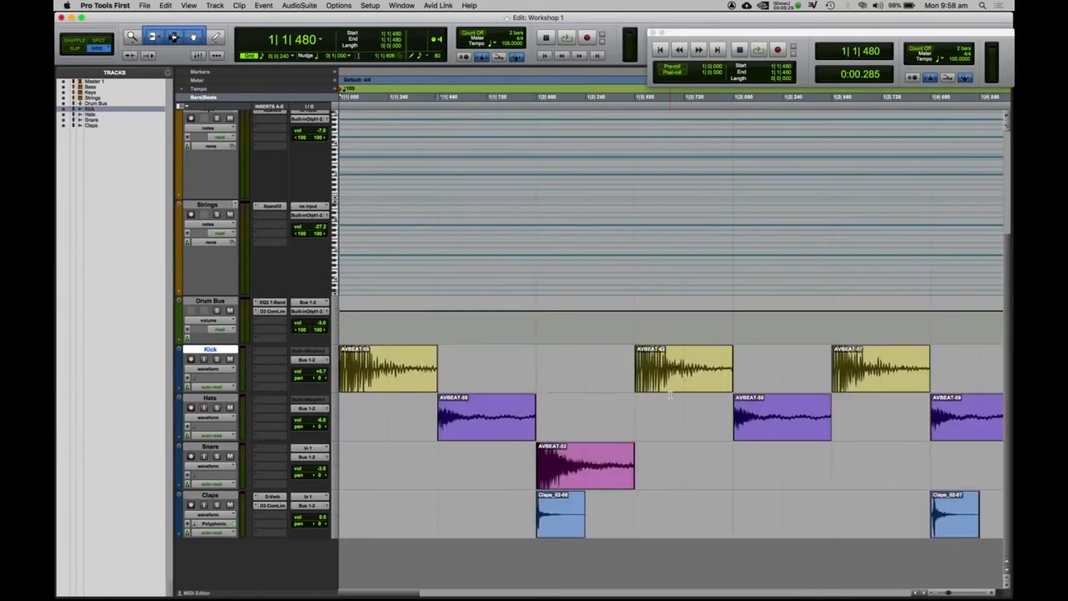
pyautogui.scroll(-2, 669, 396)
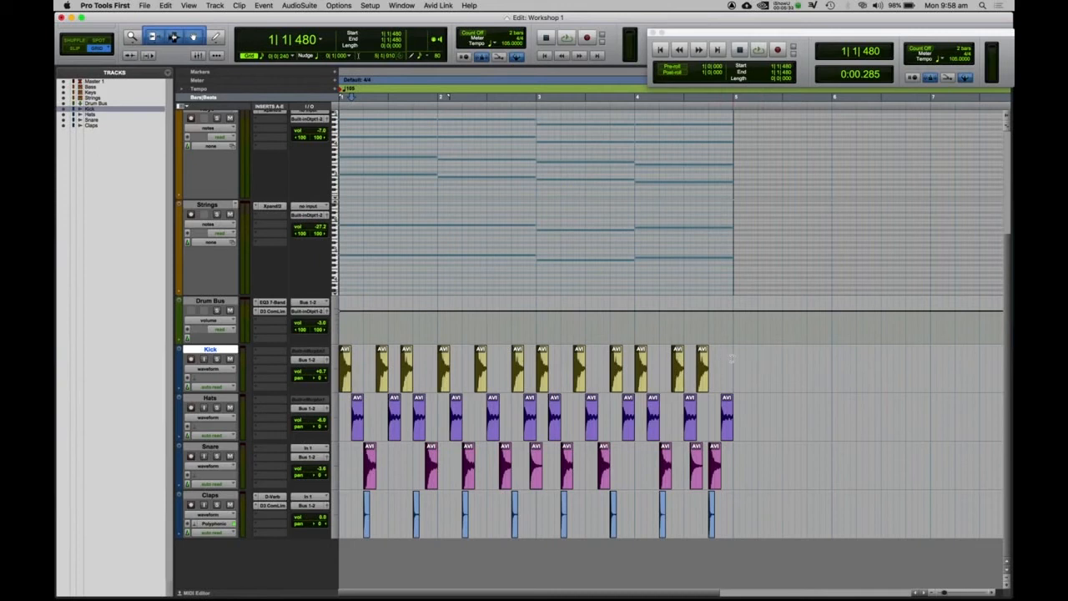
# Step: Set the grid value to 1 bar
pyautogui.moveTo(733, 357); pyautogui.dragTo(328, 357)
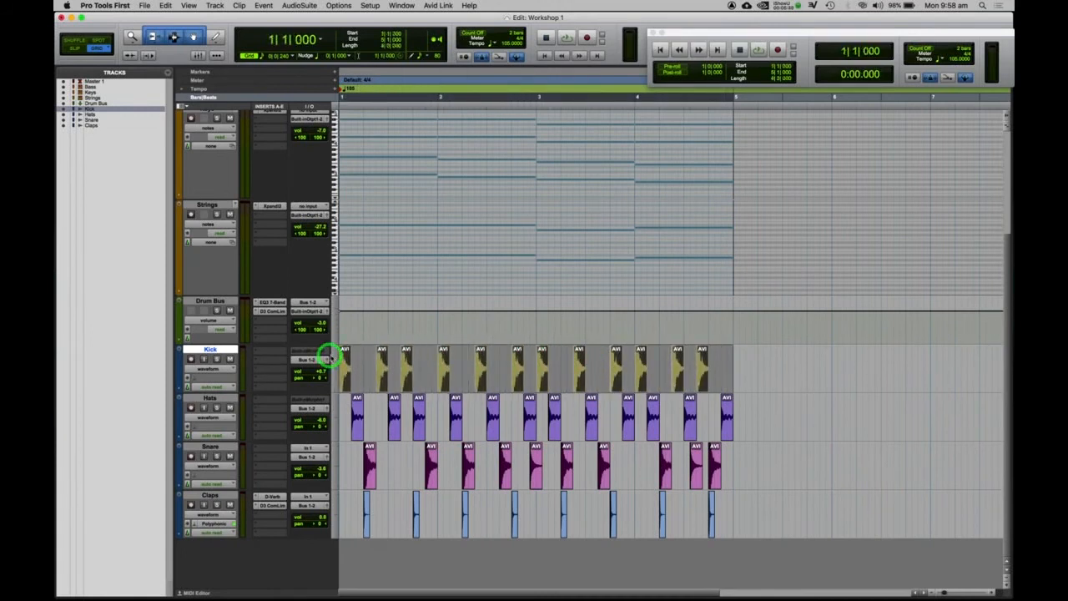
pyautogui.click(294, 56)
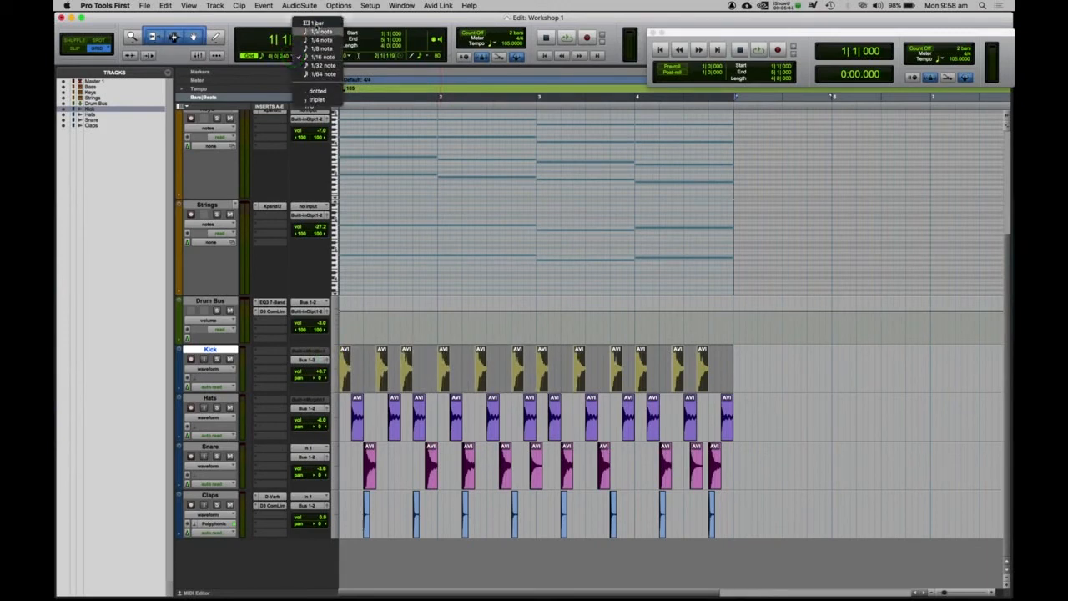
pyautogui.click(315, 22)
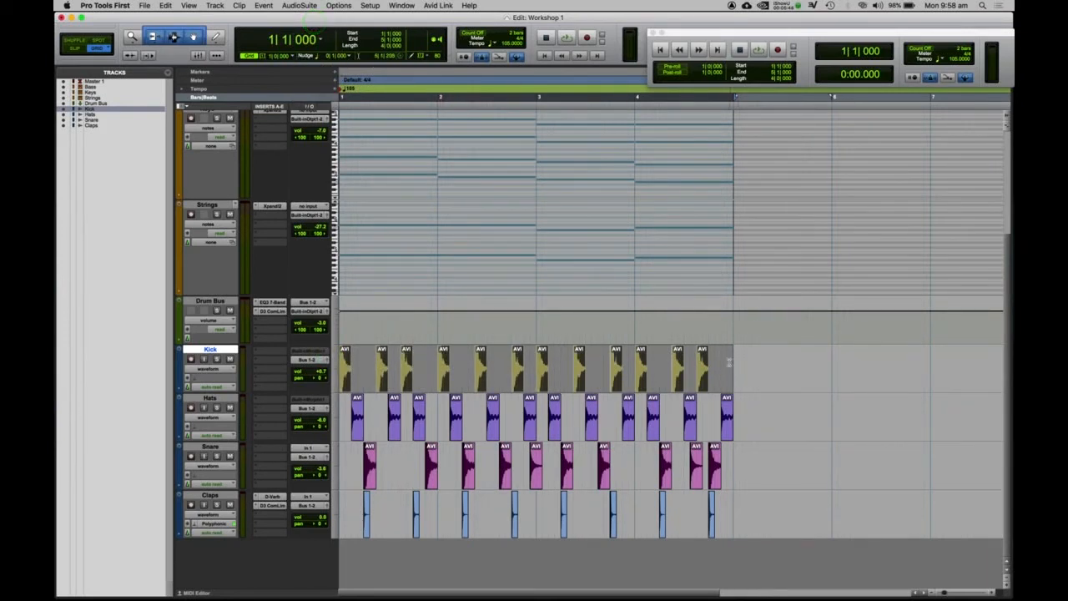
# Step: Consolidate the Kick, Hats, Snare and Claps clips from 1|1|000 to 5|1|000 into one four-bar clip per track
pyautogui.click(729, 359)
pyautogui.click(733, 451)
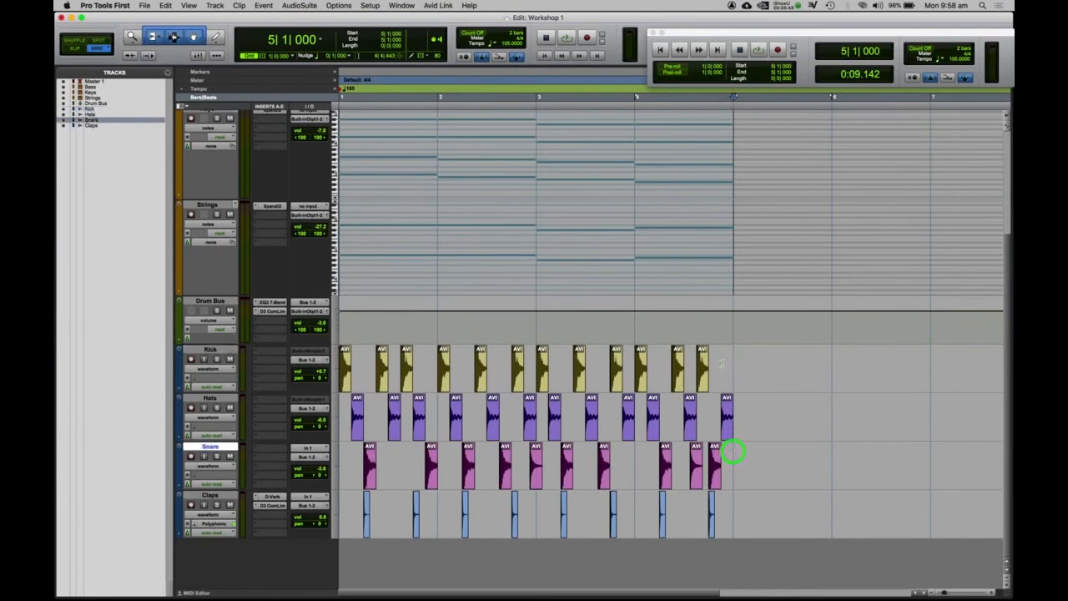
pyautogui.moveTo(732, 358); pyautogui.dragTo(337, 523)
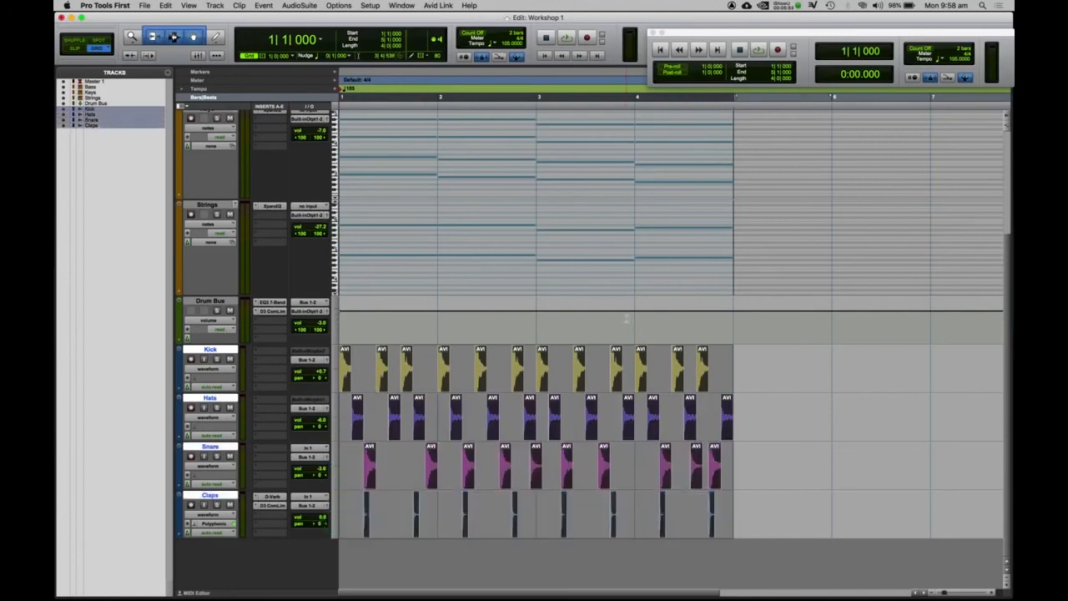
pyautogui.hotkey('alt', 'shift', '3')
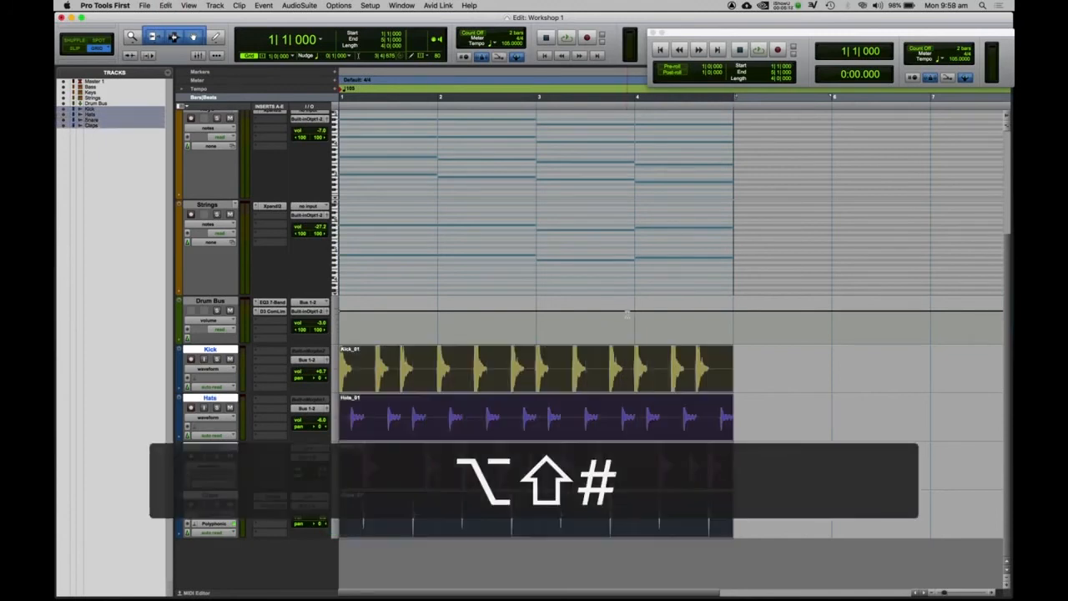
pyautogui.click(721, 354)
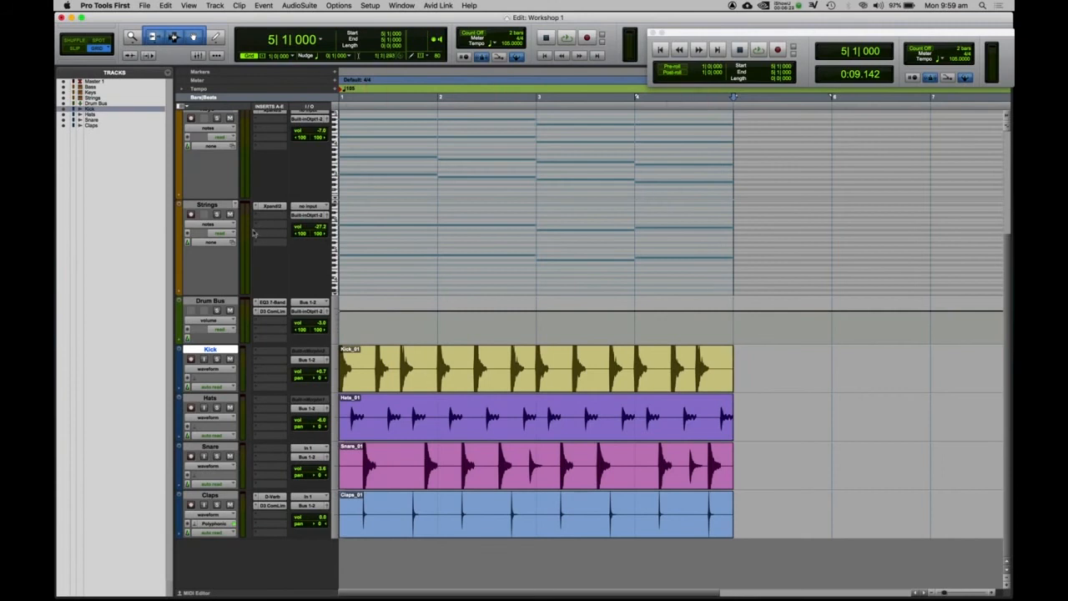
# Step: Switch the Strings, Keys and Bass tracks from notes view to clips view
pyautogui.click(208, 227)
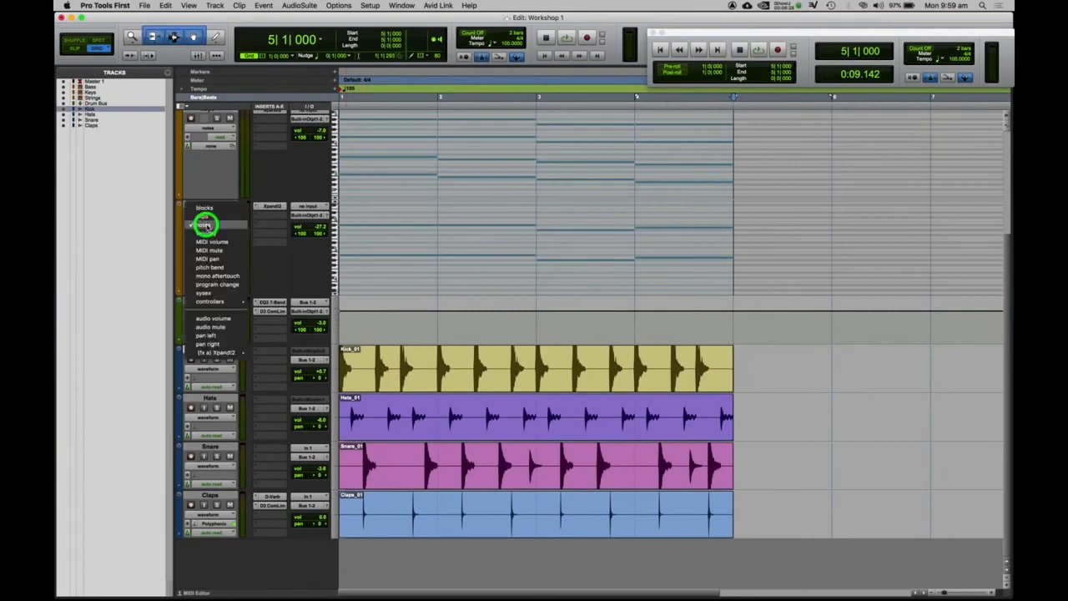
pyautogui.click(208, 221)
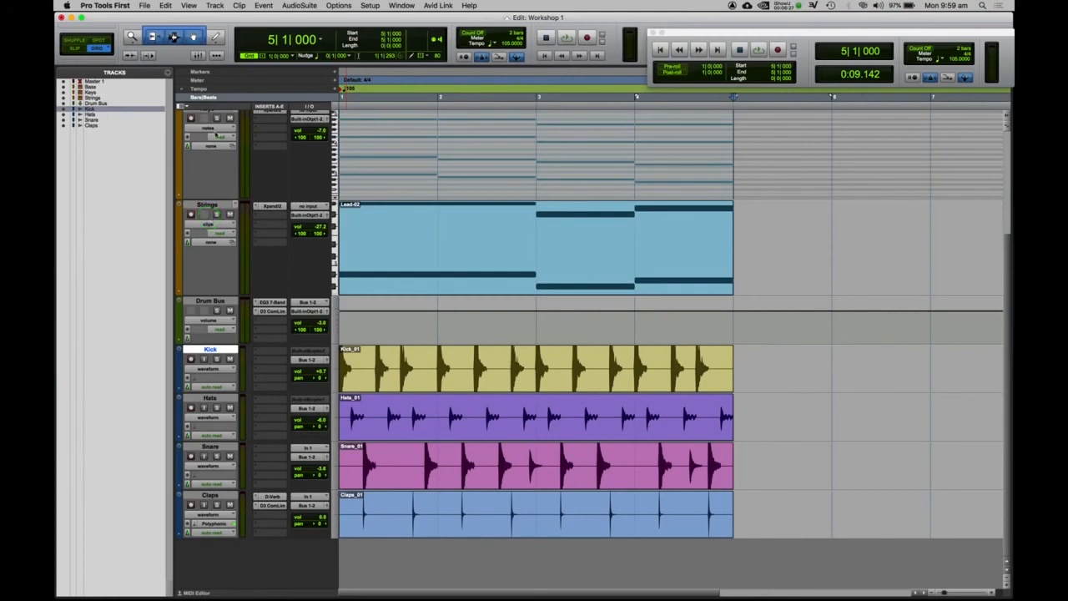
pyautogui.click(211, 127)
pyautogui.click(214, 116)
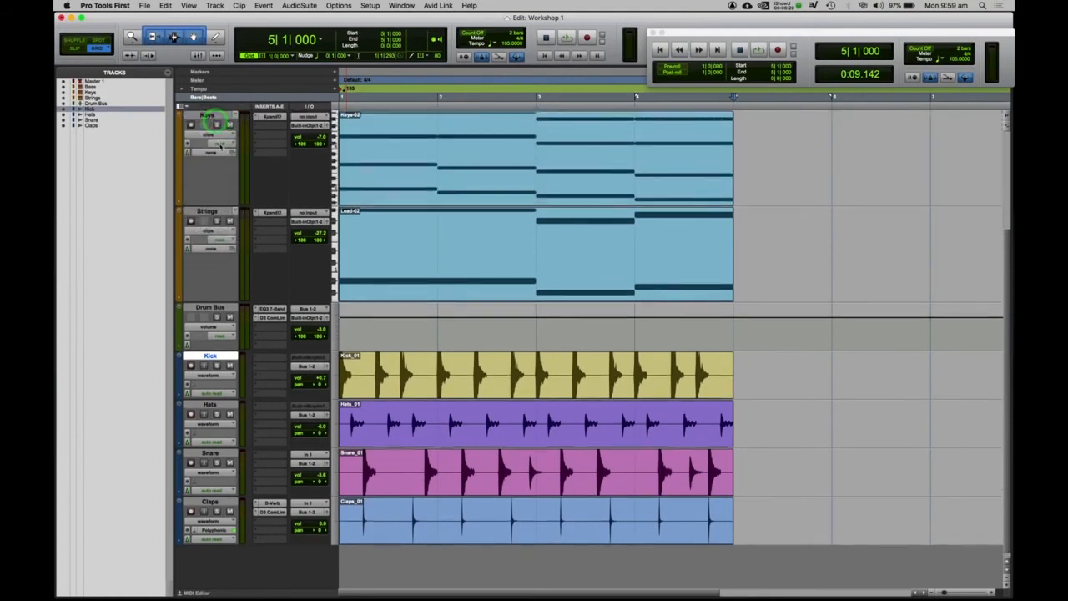
pyautogui.scroll(5, 215, 121)
pyautogui.click(213, 179)
pyautogui.click(212, 174)
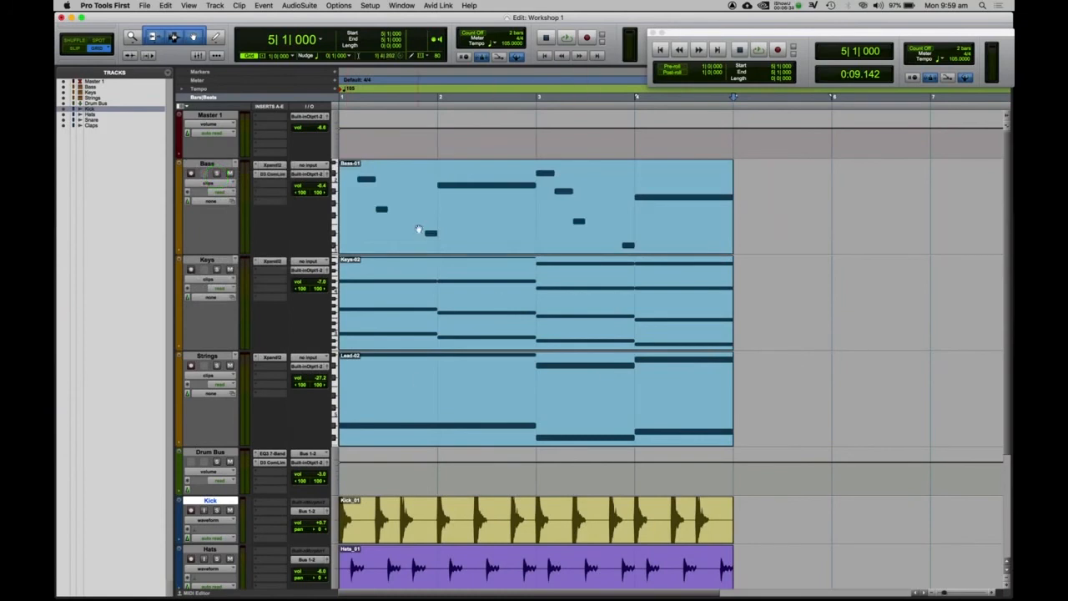
# Step: Set the height of all tracks to medium
pyautogui.scroll(-3, 422, 416)
pyautogui.scroll(3, 422, 416)
pyautogui.click(337, 518)
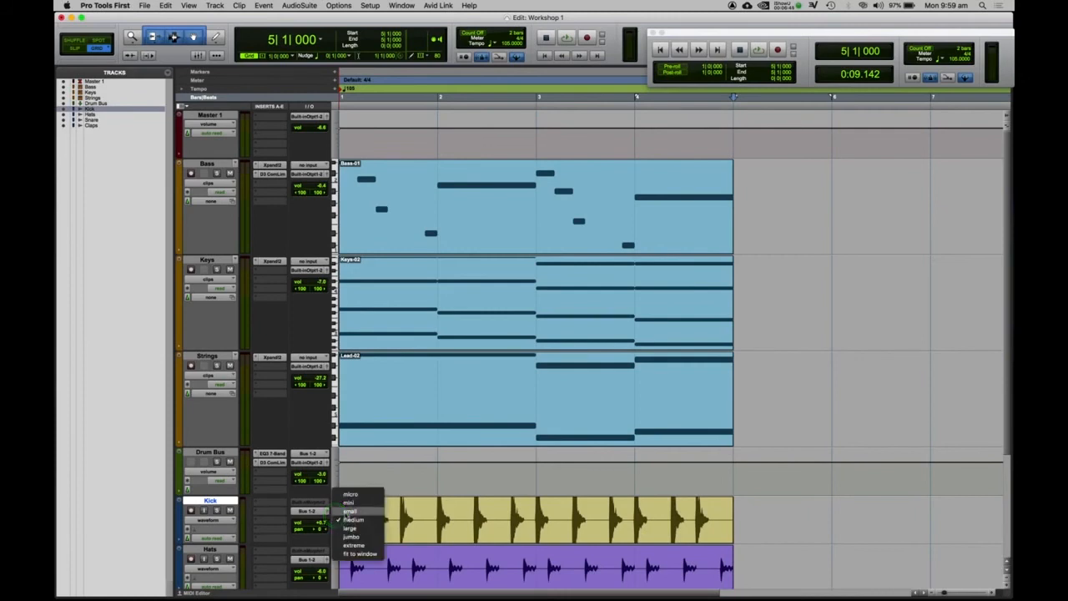
pyautogui.keyDown('alt'); pyautogui.click(345, 517); pyautogui.keyUp('alt')
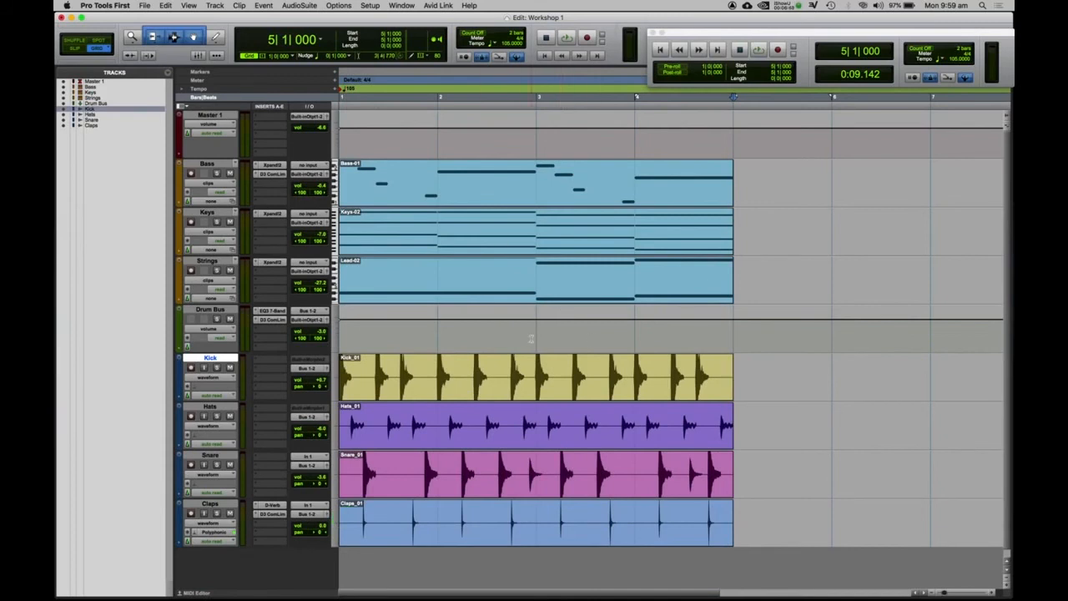
# Step: Select the four-bar section from bar 1 to 5 across all tracks and duplicate it three times, filling up to bar 17
pyautogui.press('t')
pyautogui.press('t')
pyautogui.press('r')
pyautogui.press('r')
pyautogui.press('r')
pyautogui.press('r')
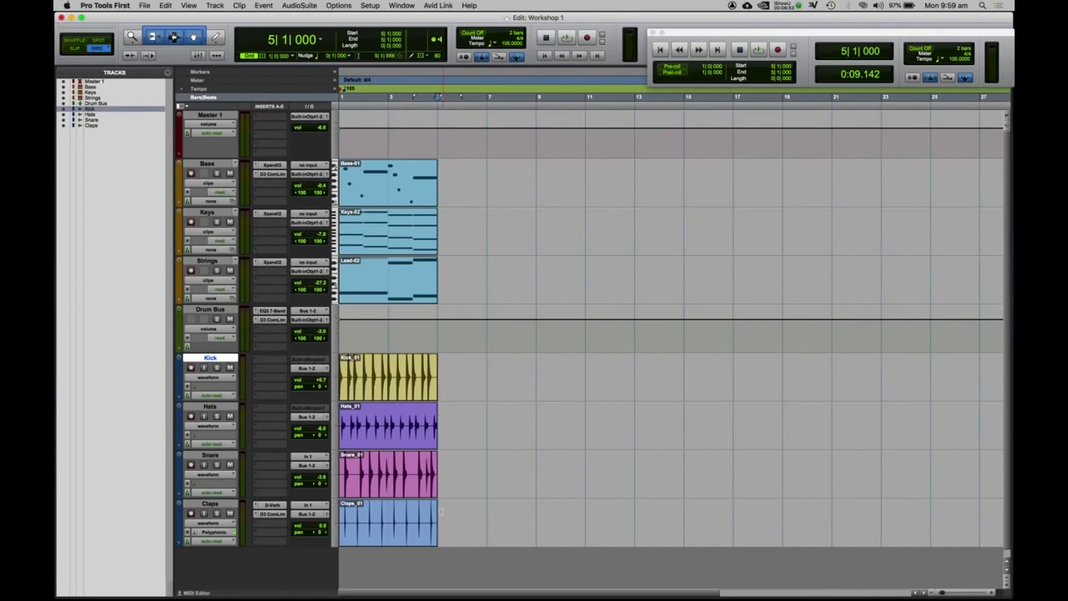
pyautogui.press('r')
pyautogui.moveTo(388, 127); pyautogui.dragTo(257, 594)
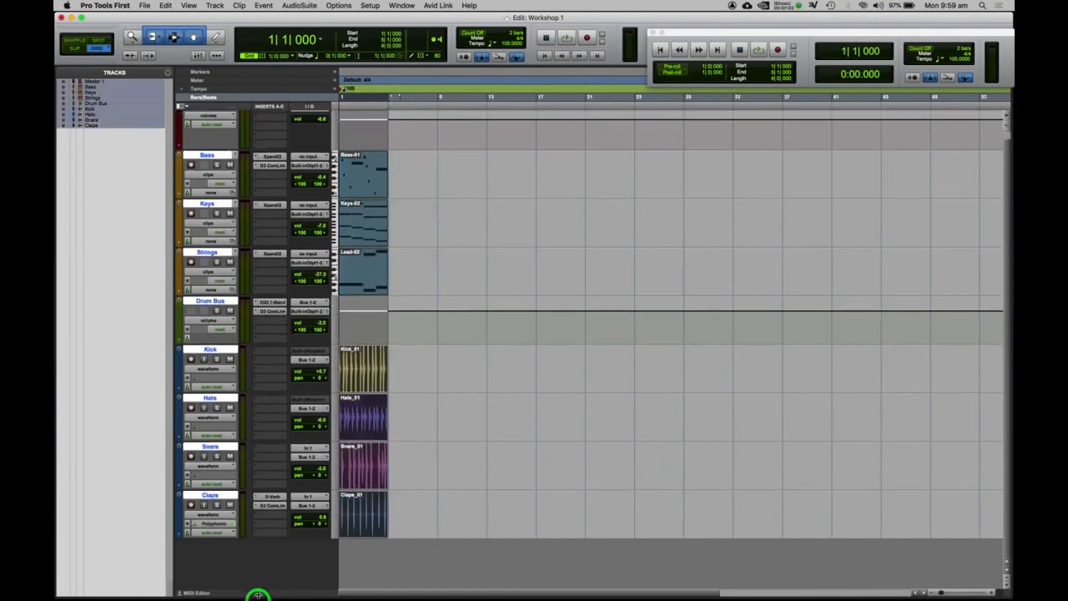
pyautogui.press('super+d')
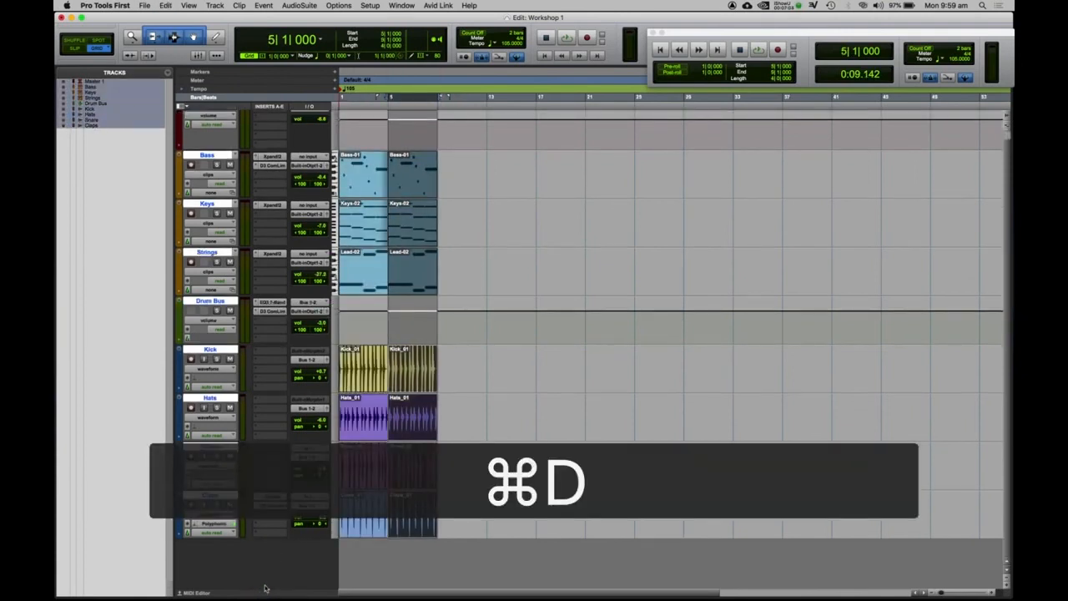
pyautogui.press('super+d')
pyautogui.press('super+d')
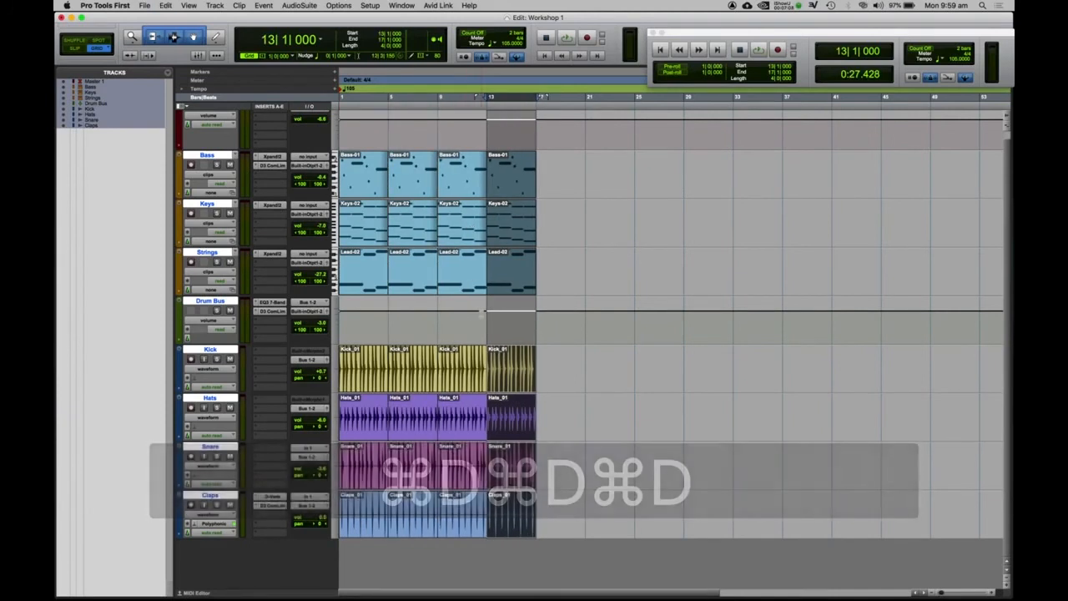
# Step: Select bars 1 to 17 across all tracks and duplicate the section three times, extending the arrangement to bar 65
pyautogui.click(533, 320)
pyautogui.moveTo(534, 119); pyautogui.dragTo(224, 505)
pyautogui.press('super+d')
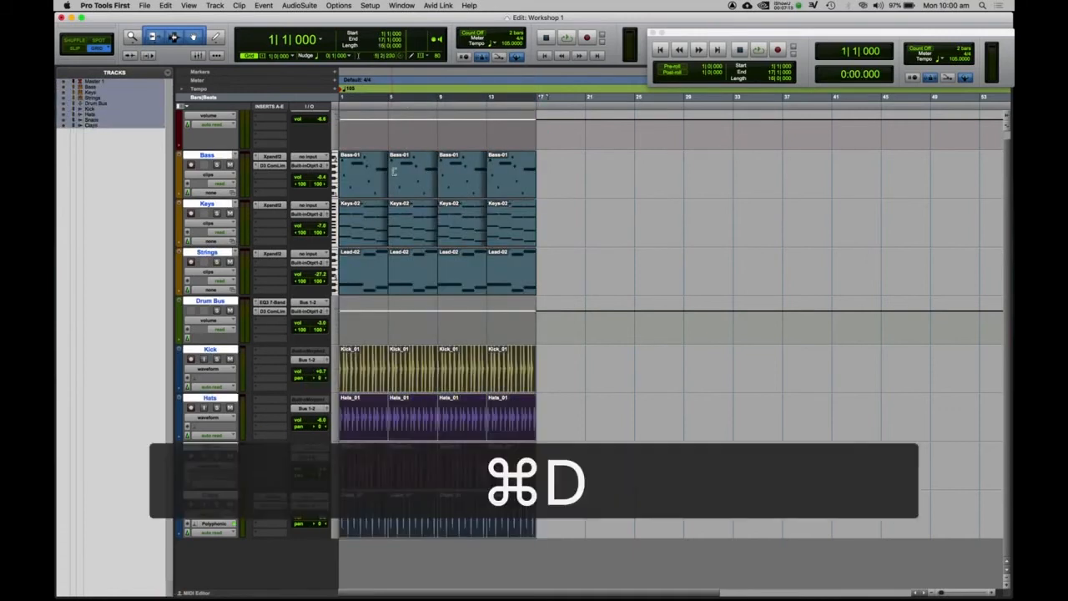
pyautogui.press('super+d')
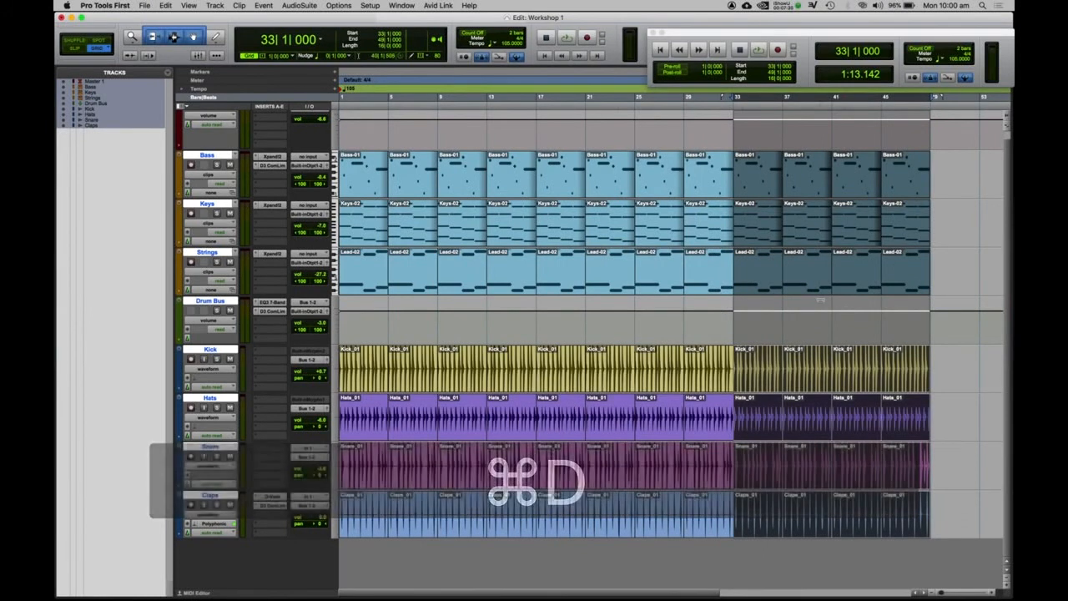
pyautogui.press('super+d')
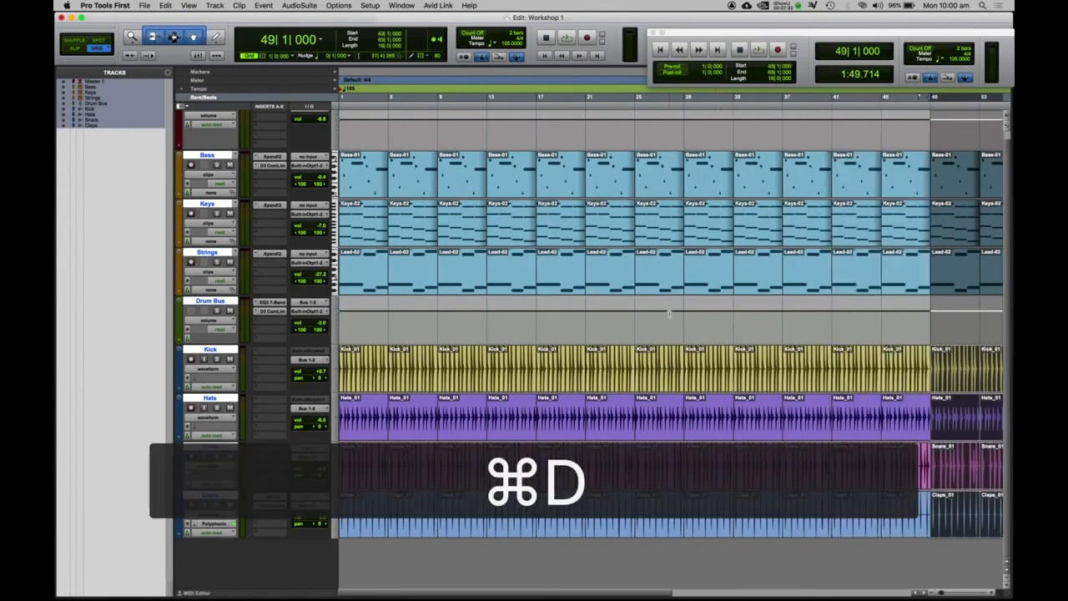
pyautogui.press('t')
pyautogui.press('r')
pyautogui.press('r')
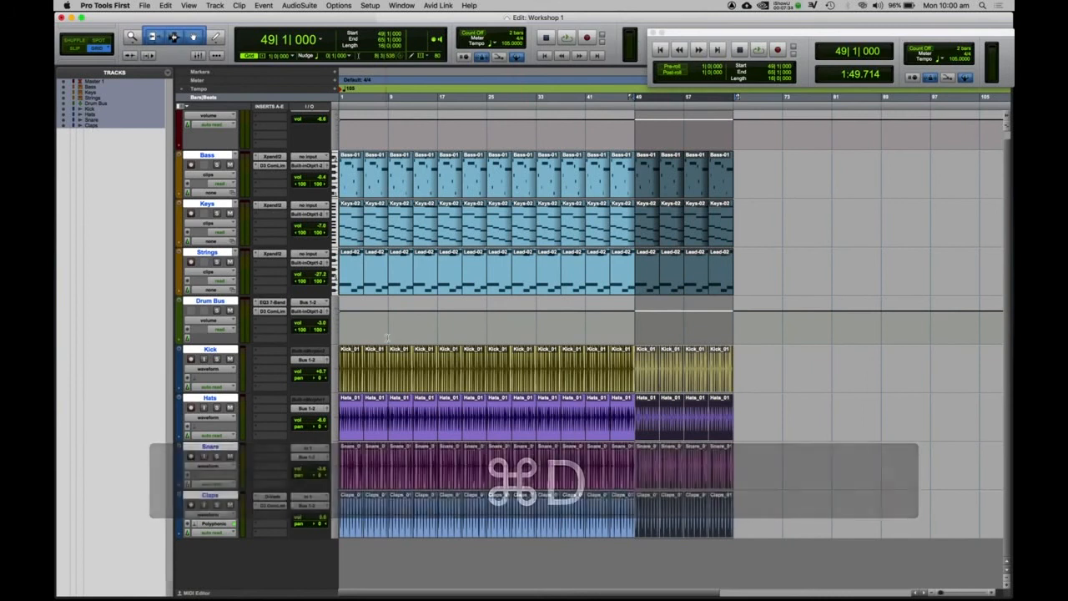
# Step: Delete the first four Strings clips, from bar 1 to bar 17
pyautogui.click(386, 335)
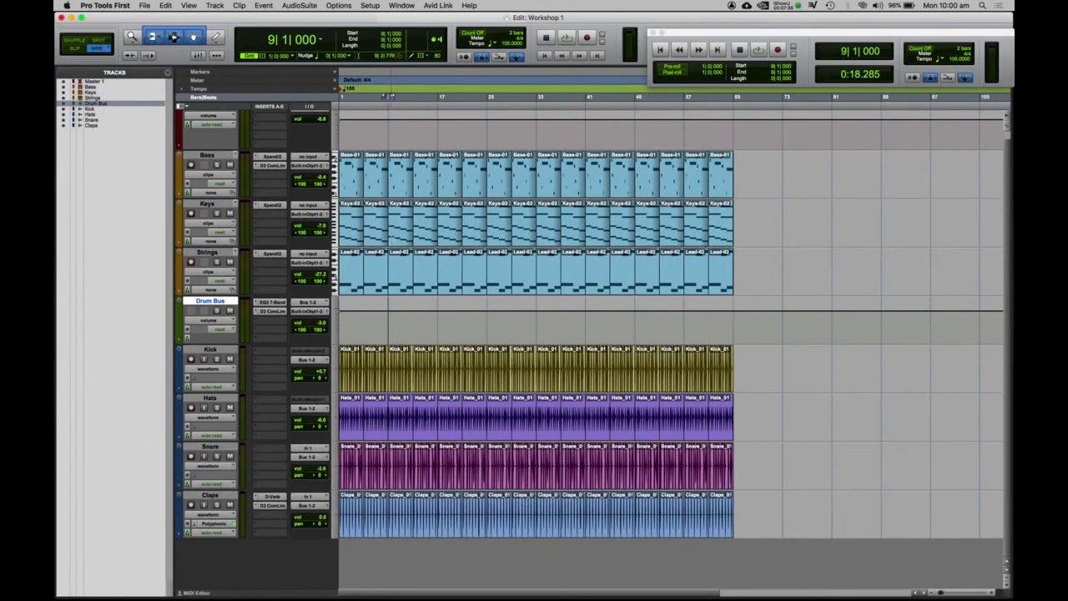
pyautogui.click(424, 285)
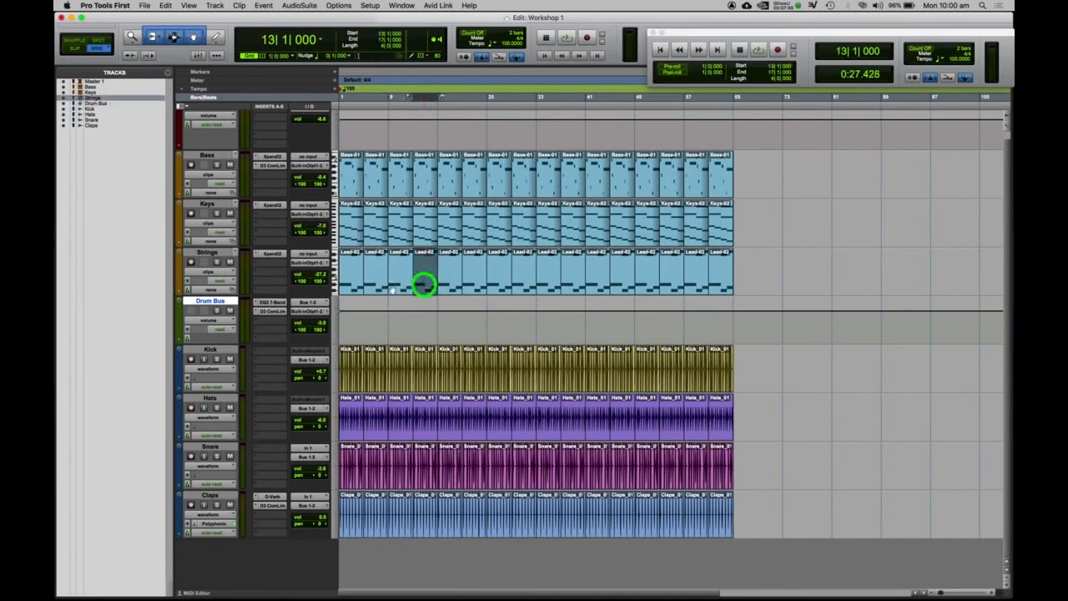
pyautogui.click(377, 284)
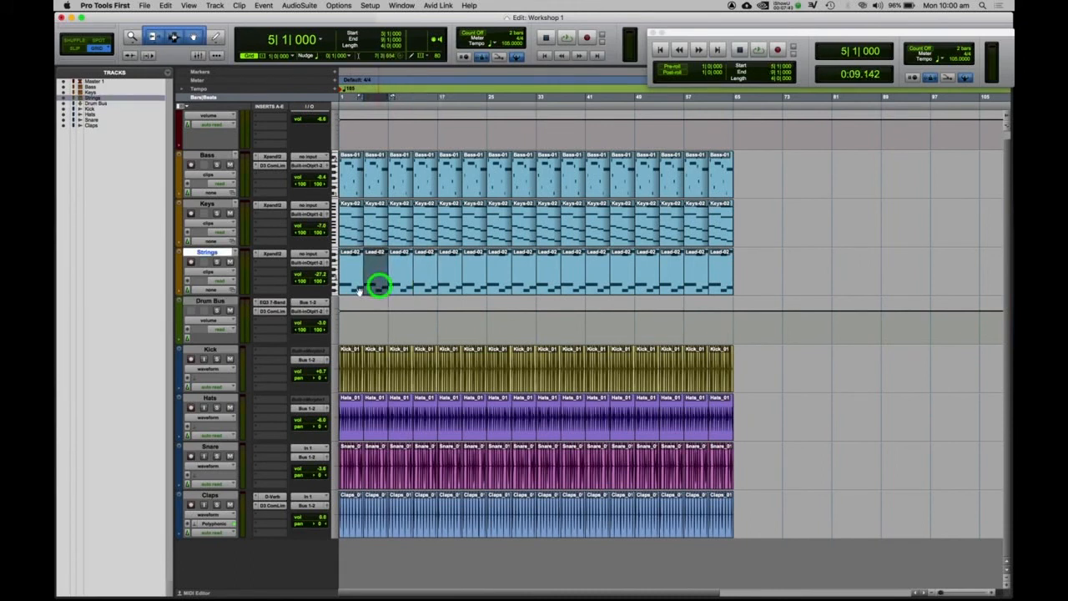
pyautogui.click(423, 283)
pyautogui.click(350, 289)
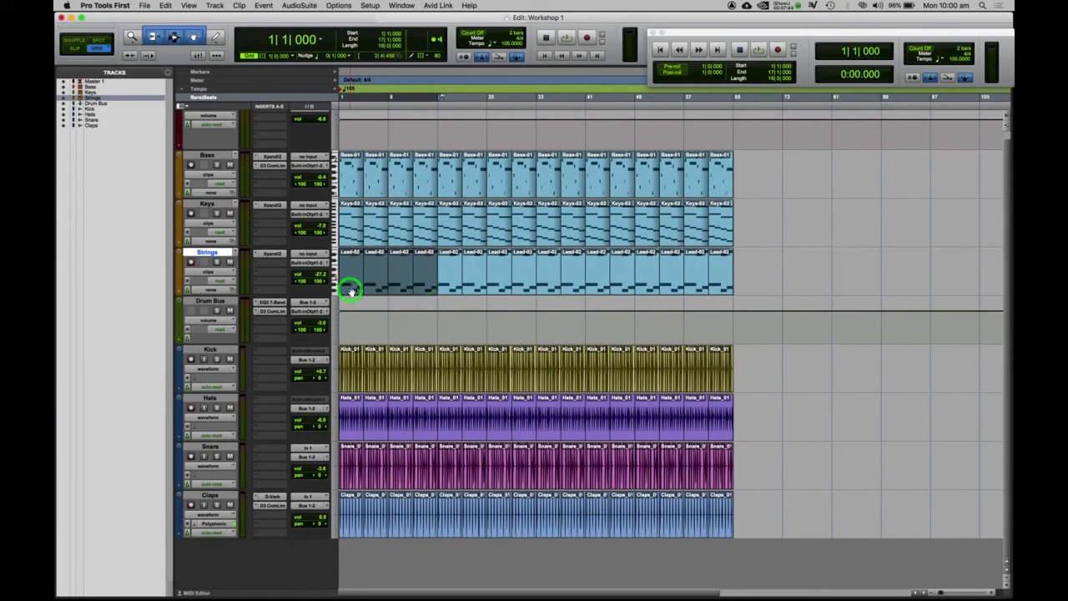
pyautogui.press('Delete')
# Step: Delete the Strings clips from bar 25 to 41 and from bar 49 to 65
pyautogui.click(497, 287)
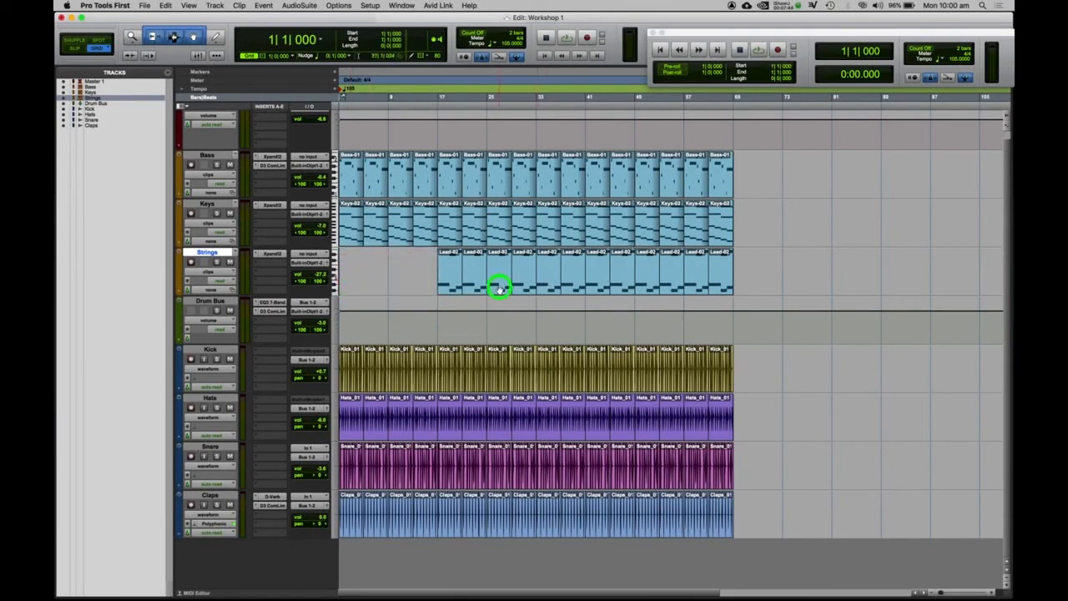
pyautogui.keyDown('shift'); pyautogui.click(572, 287); pyautogui.keyUp('shift')
pyautogui.press('Delete')
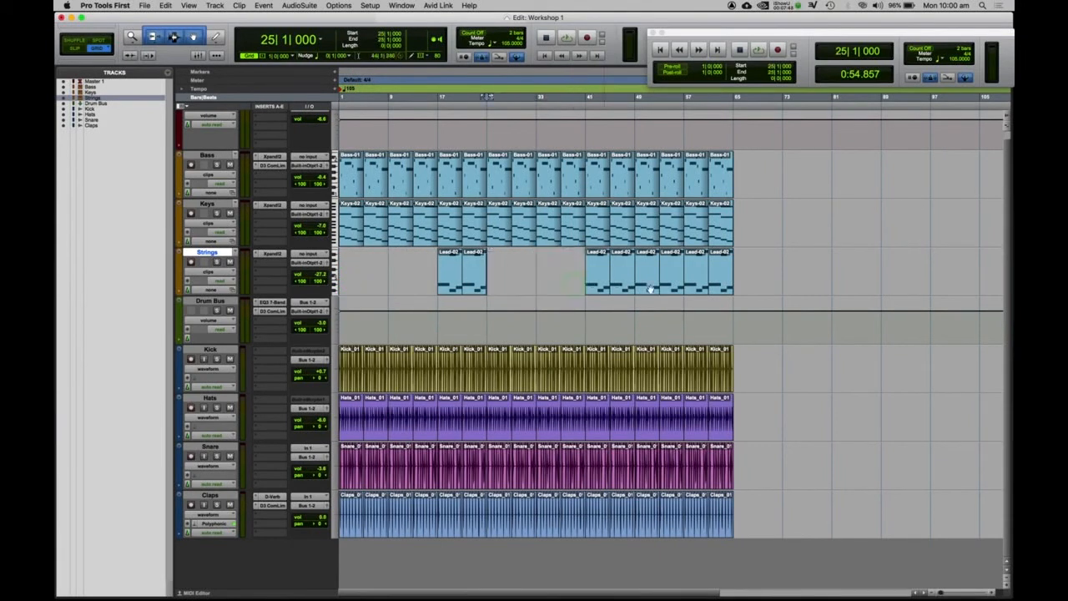
pyautogui.click(650, 287)
pyautogui.keyDown('shift'); pyautogui.click(715, 283); pyautogui.keyUp('shift')
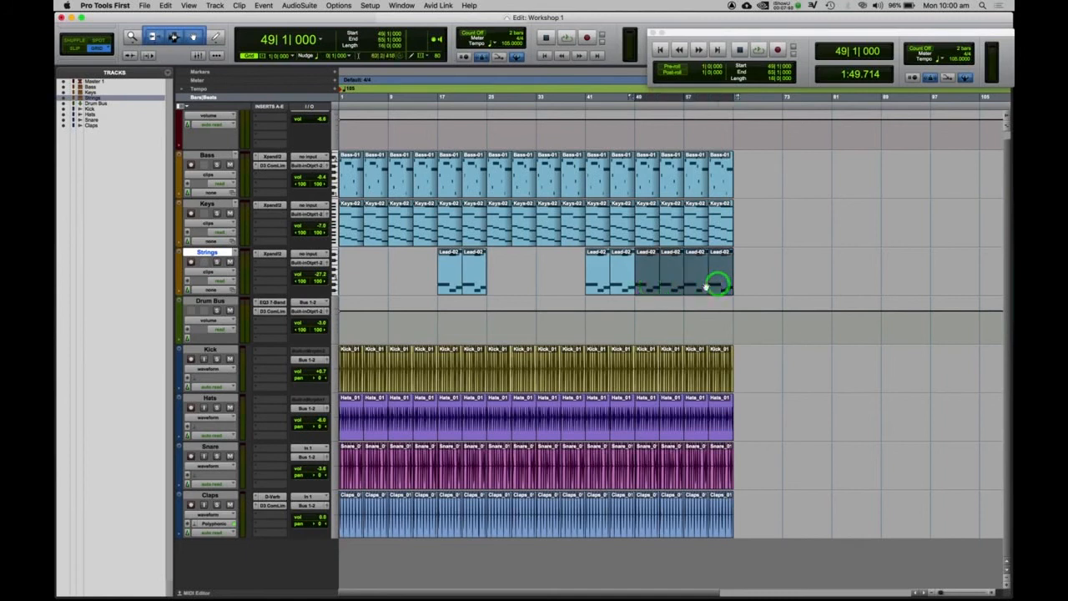
pyautogui.press('Delete')
pyautogui.click(448, 287)
pyautogui.click(472, 284)
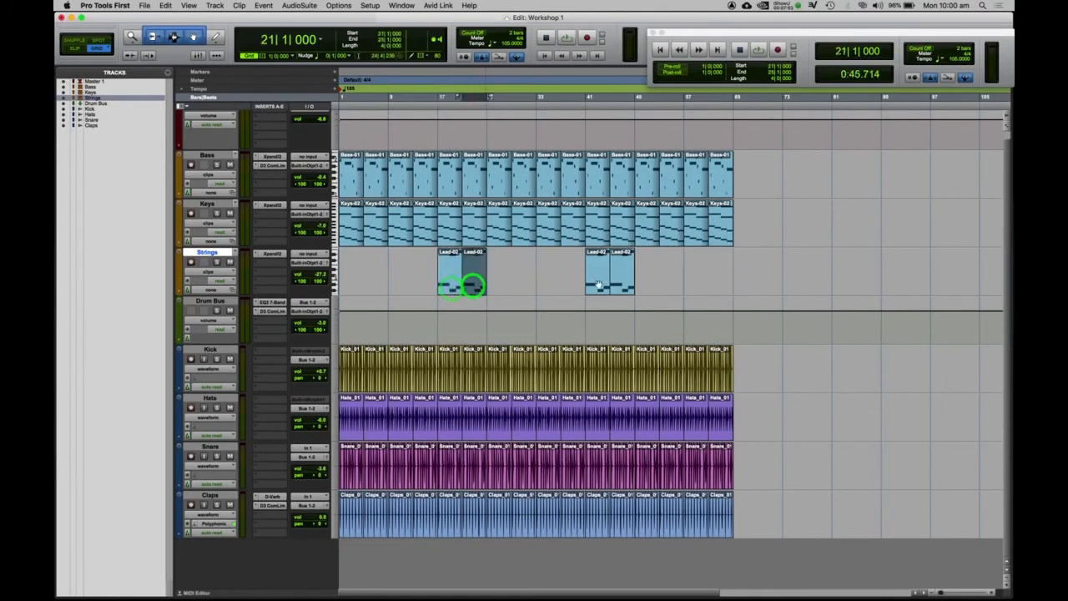
pyautogui.click(595, 286)
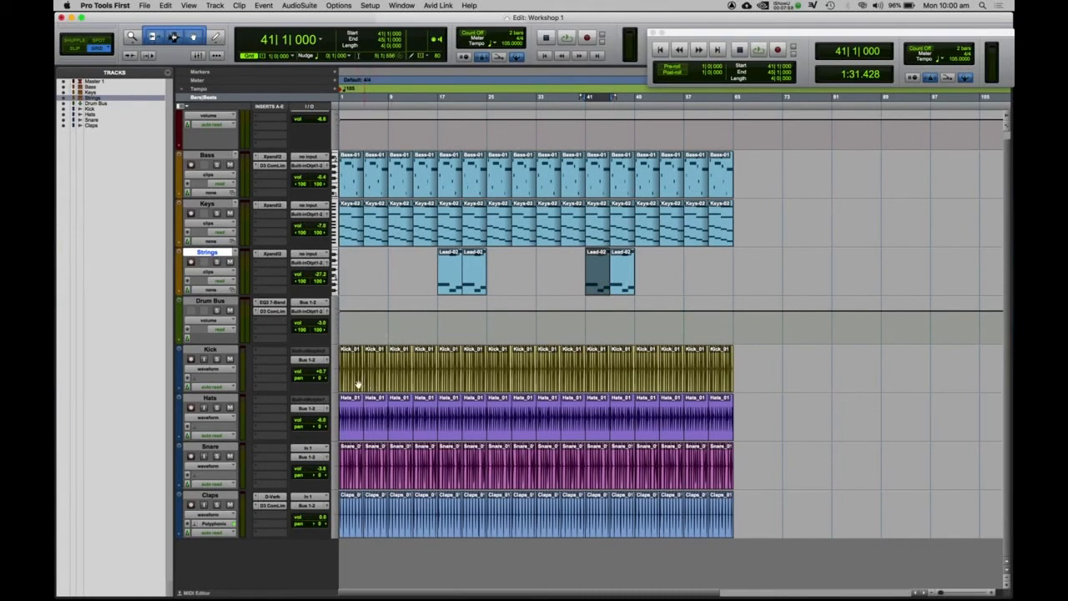
# Step: Delete the first Bass, Kick, Hats, Snare and Claps clips from bar 1 to 5, leaving only the Keys as the intro
pyautogui.click(352, 190)
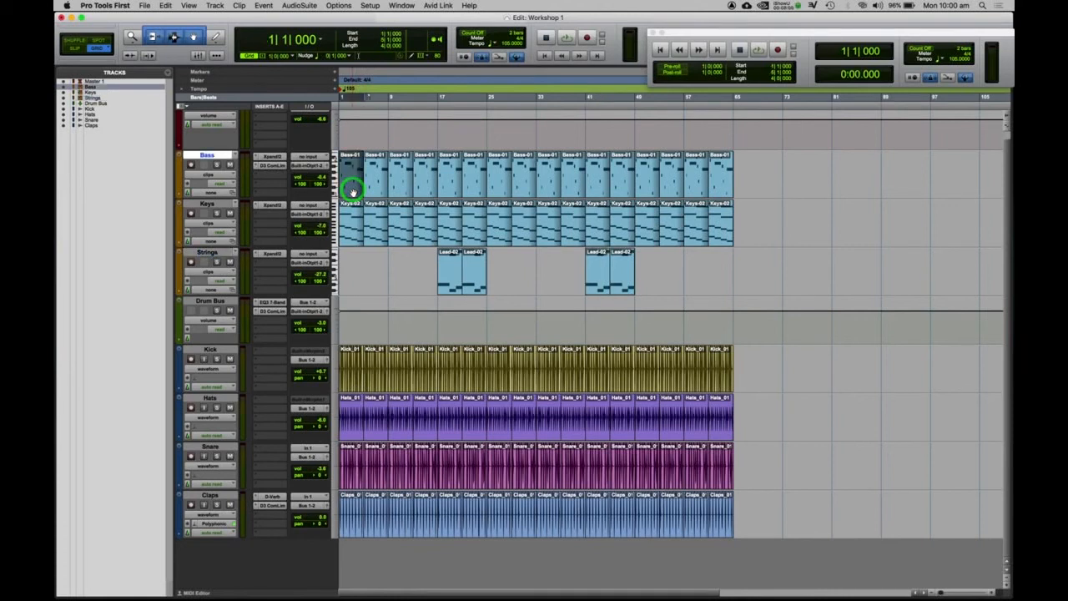
pyautogui.press('Delete')
pyautogui.click(351, 385)
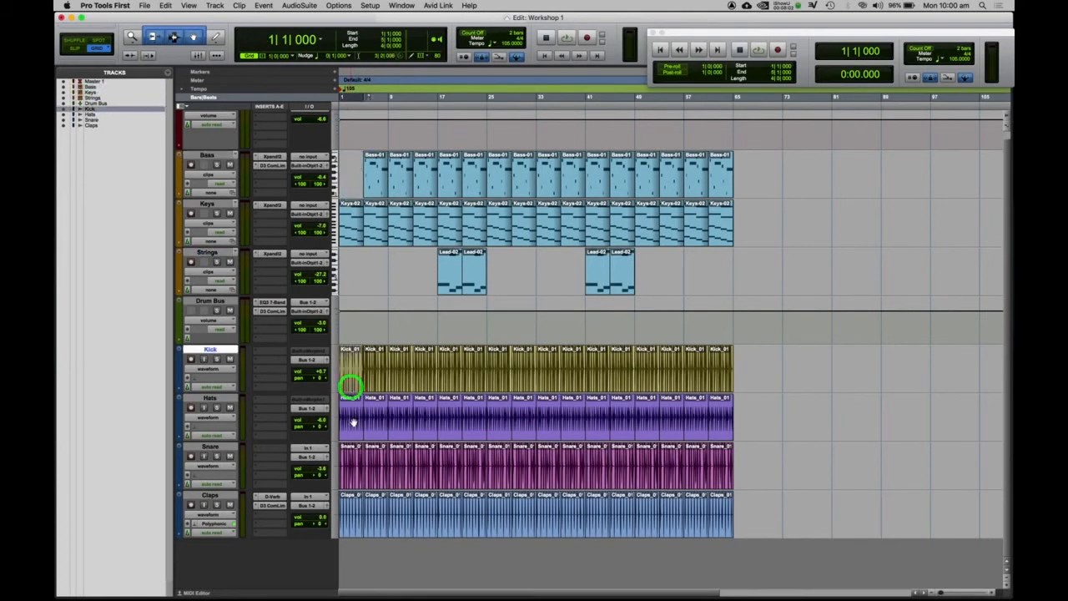
pyautogui.keyDown('shift'); pyautogui.click(352, 421); pyautogui.keyUp('shift')
pyautogui.keyDown('shift'); pyautogui.click(352, 465); pyautogui.keyUp('shift')
pyautogui.keyDown('shift'); pyautogui.click(351, 519); pyautogui.keyUp('shift')
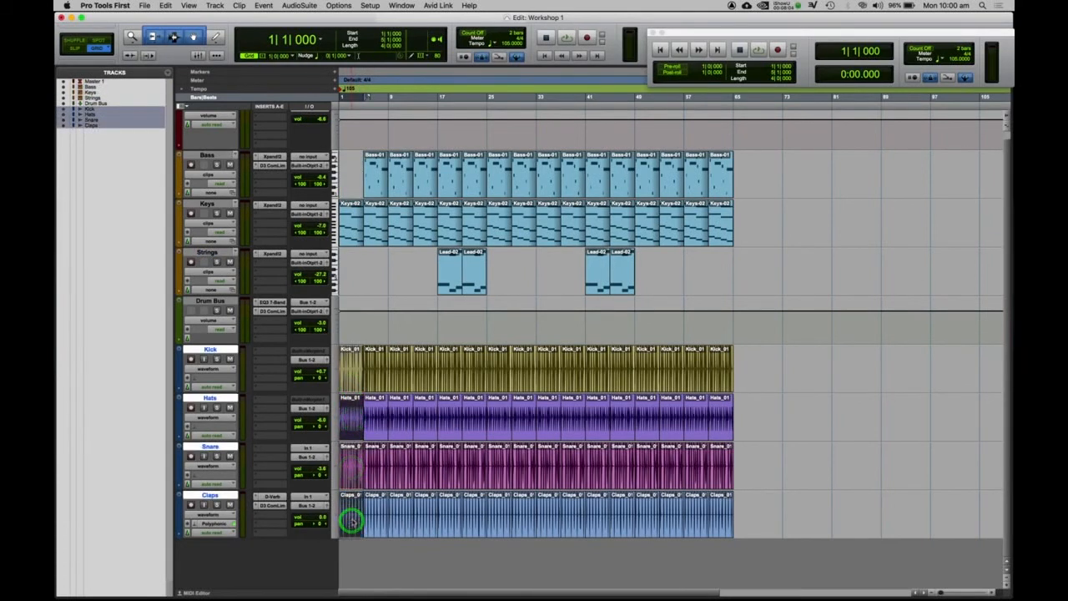
pyautogui.press('Delete')
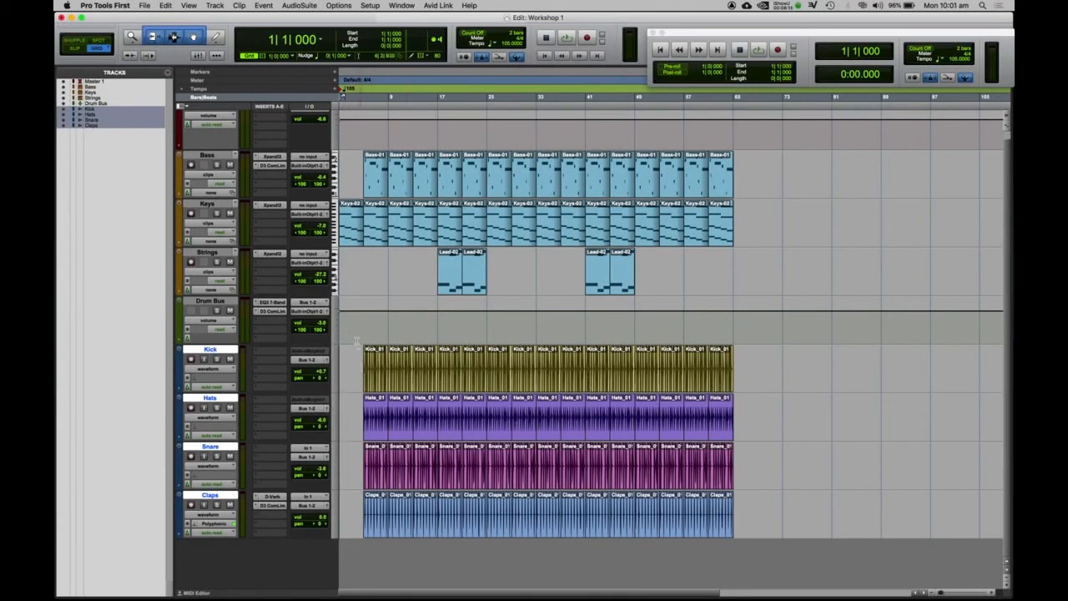
# Step: Play the arrangement from the start and move the two pairs of Strings clips to begin at bars 9 and 33
pyautogui.click(349, 232)
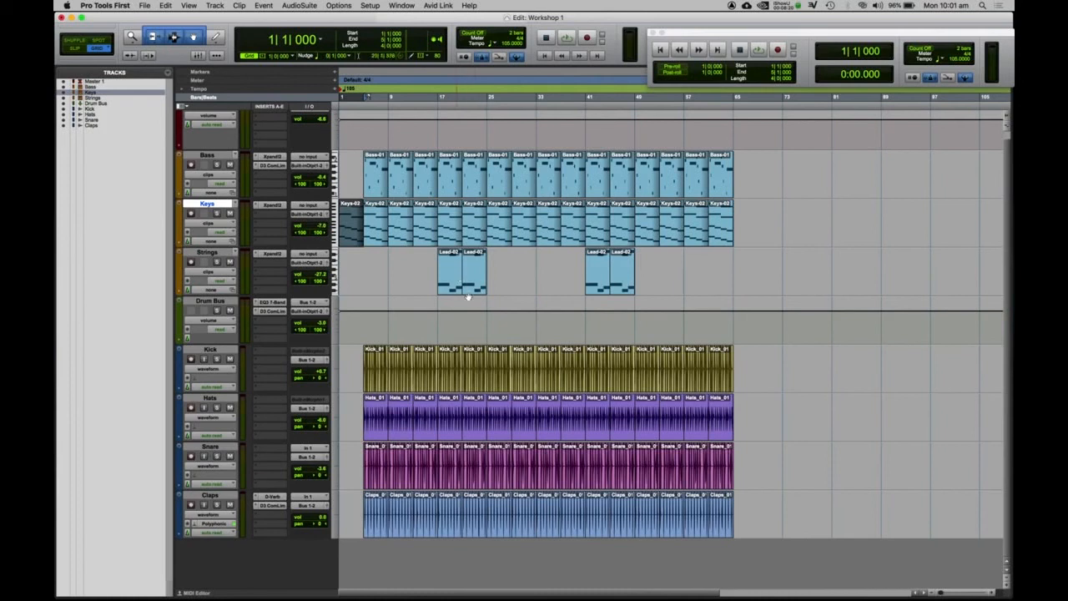
pyautogui.press('Return')
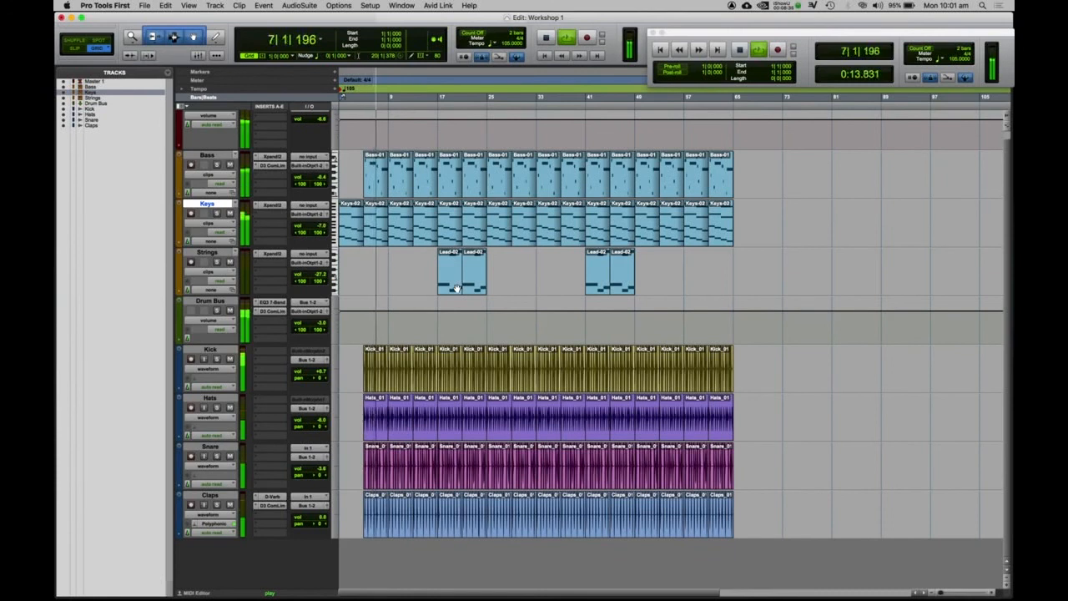
pyautogui.click(458, 286)
pyautogui.moveTo(468, 286); pyautogui.dragTo(405, 286)
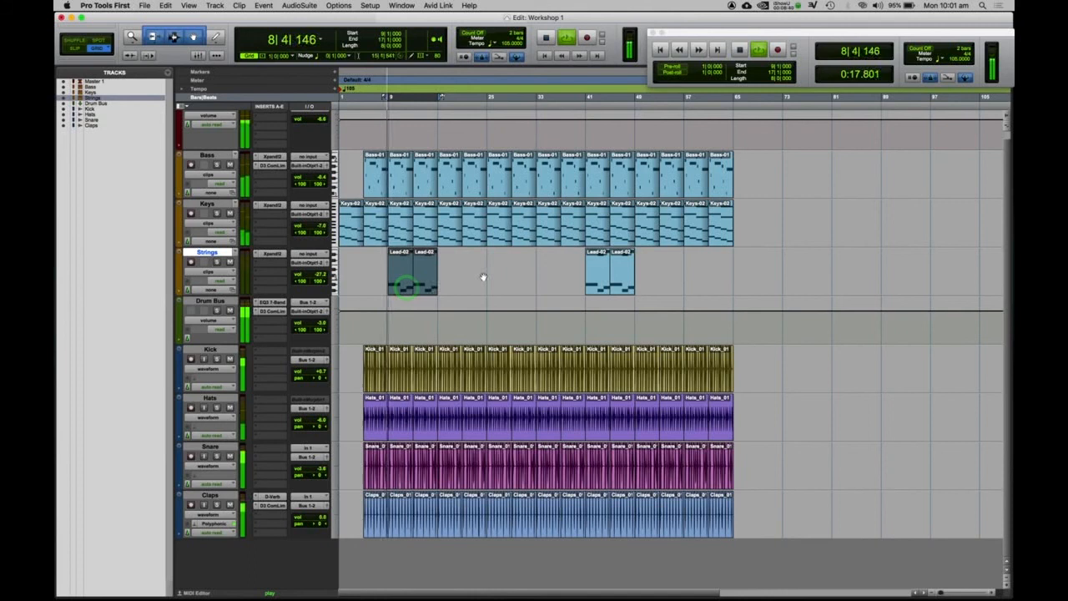
pyautogui.moveTo(597, 286); pyautogui.dragTo(548, 288)
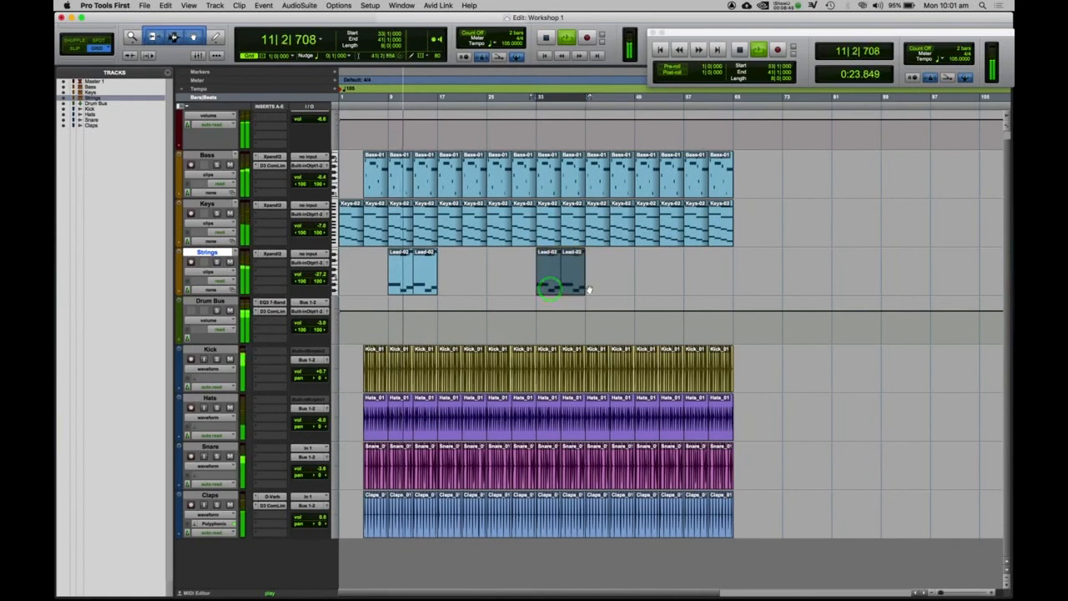
# Step: Delete the Snare and Claps clips between bars 17 and 21
pyautogui.click(448, 382)
pyautogui.click(450, 475)
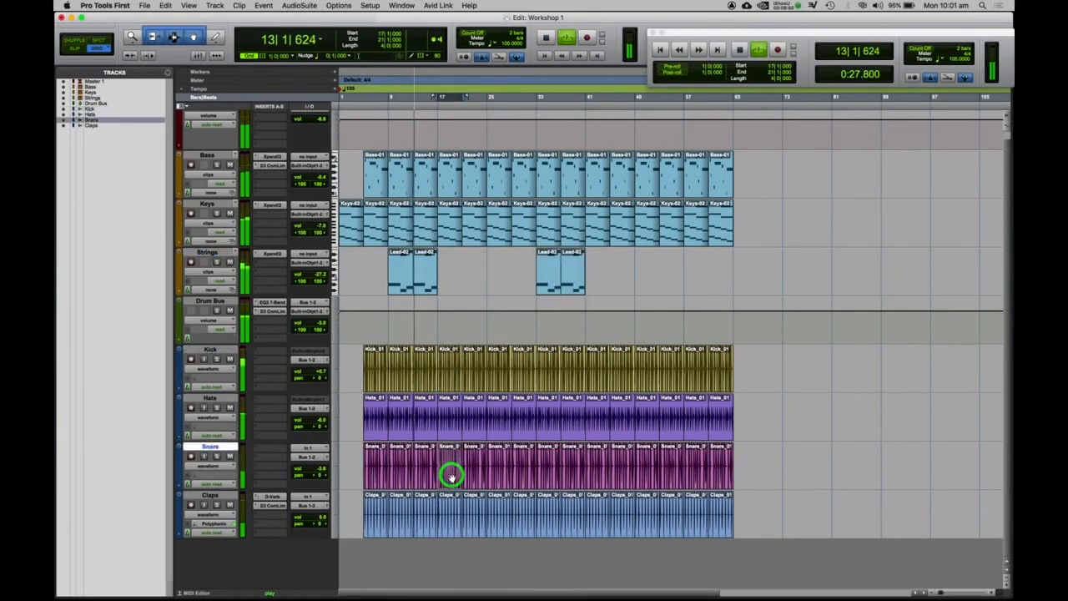
pyautogui.press('Delete')
pyautogui.click(450, 522)
pyautogui.press('Delete')
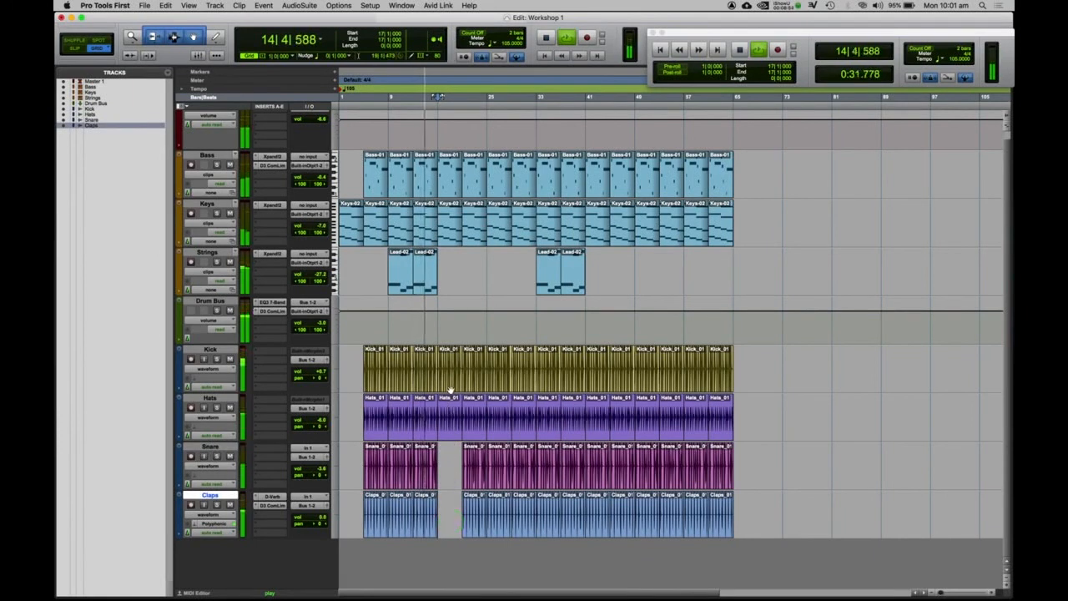
# Step: Copy the Snare clip at bar 21 into the gap at bar 17
pyautogui.click(448, 238)
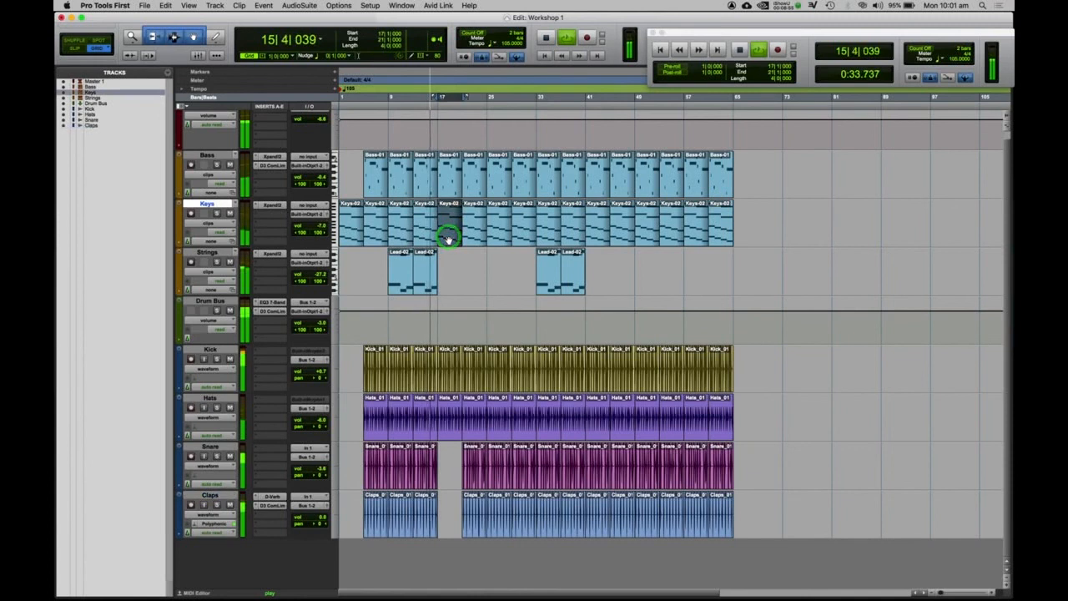
pyautogui.press('super+bracketleft')
pyautogui.press('super+bracketleft')
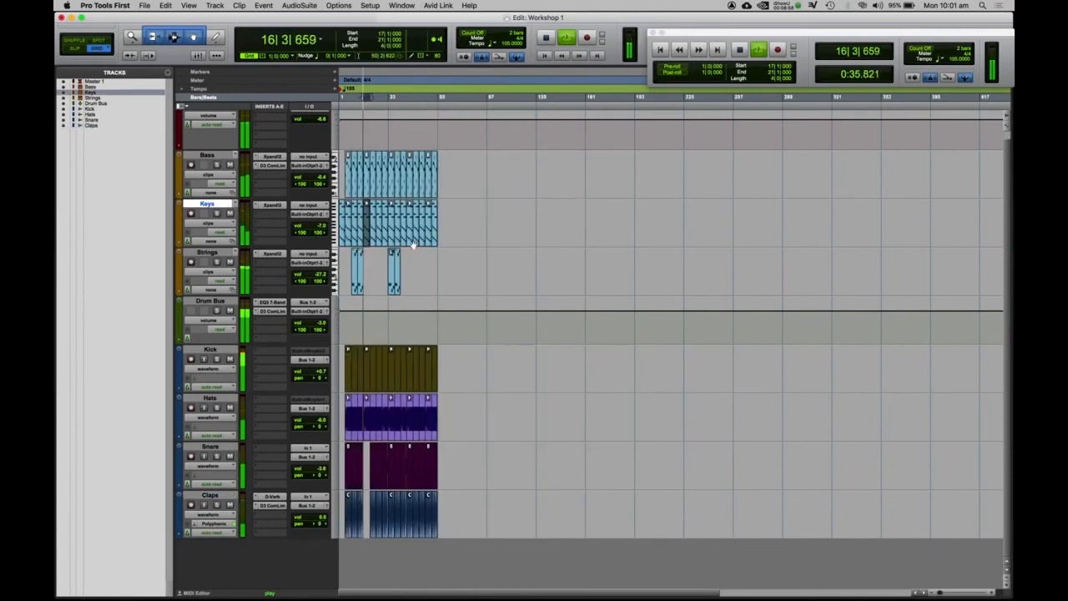
pyautogui.press('super+bracketright')
pyautogui.press('super+bracketright')
pyautogui.press('super+bracketright')
pyautogui.press('super+bracketright')
pyautogui.press('super+bracketright')
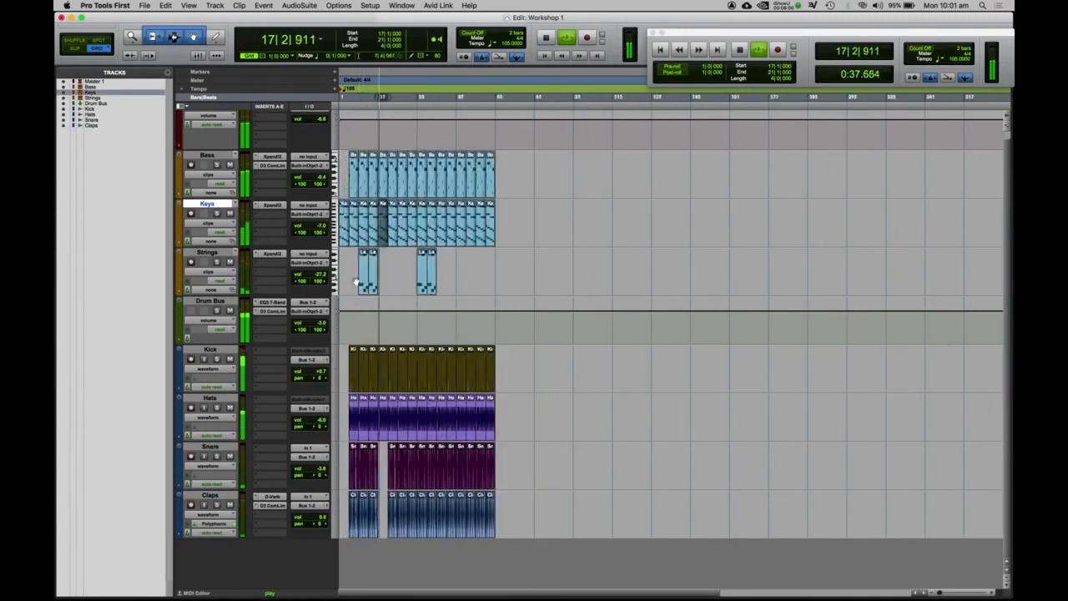
pyautogui.moveTo(867, 484); pyautogui.dragTo(707, 486)
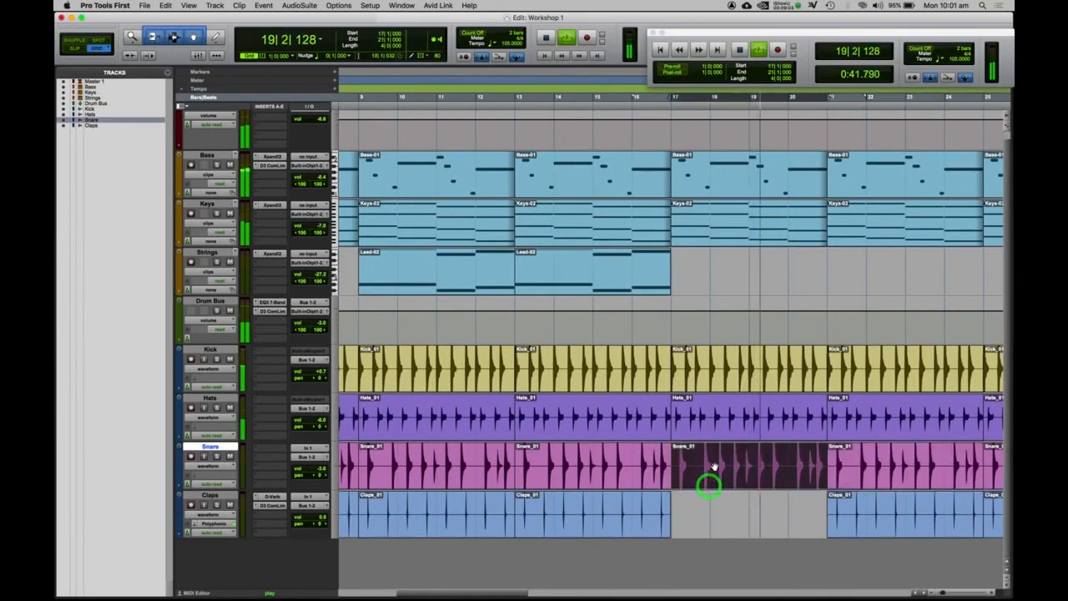
# Step: Delete the first two bars of the copied Snare clip, from bar 17 to 19
pyautogui.moveTo(753, 458); pyautogui.dragTo(674, 467)
pyautogui.press('Delete')
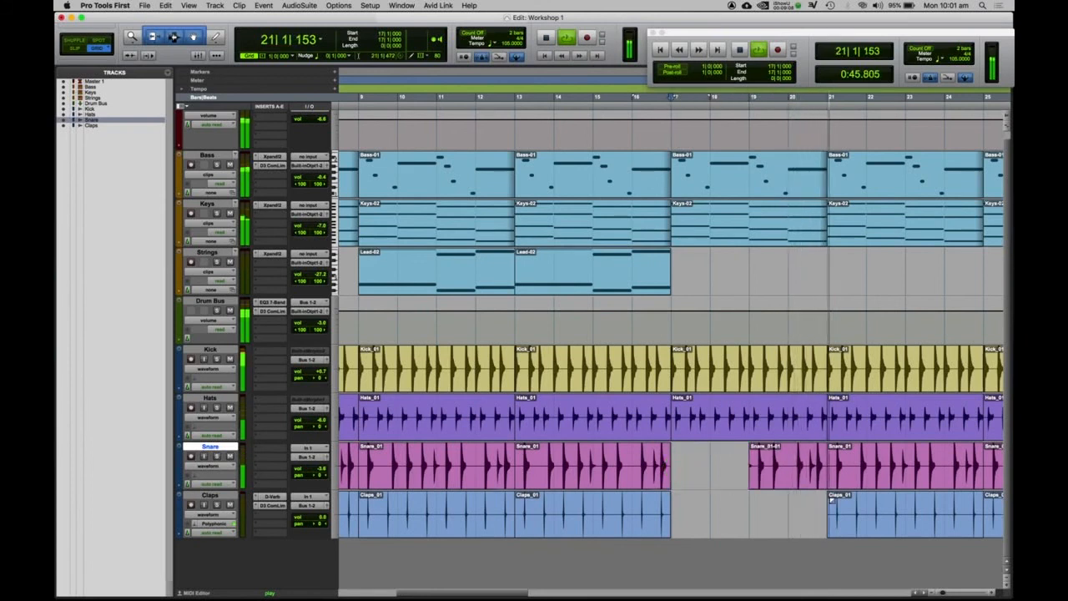
pyautogui.press('t')
pyautogui.press('r')
pyautogui.press('r')
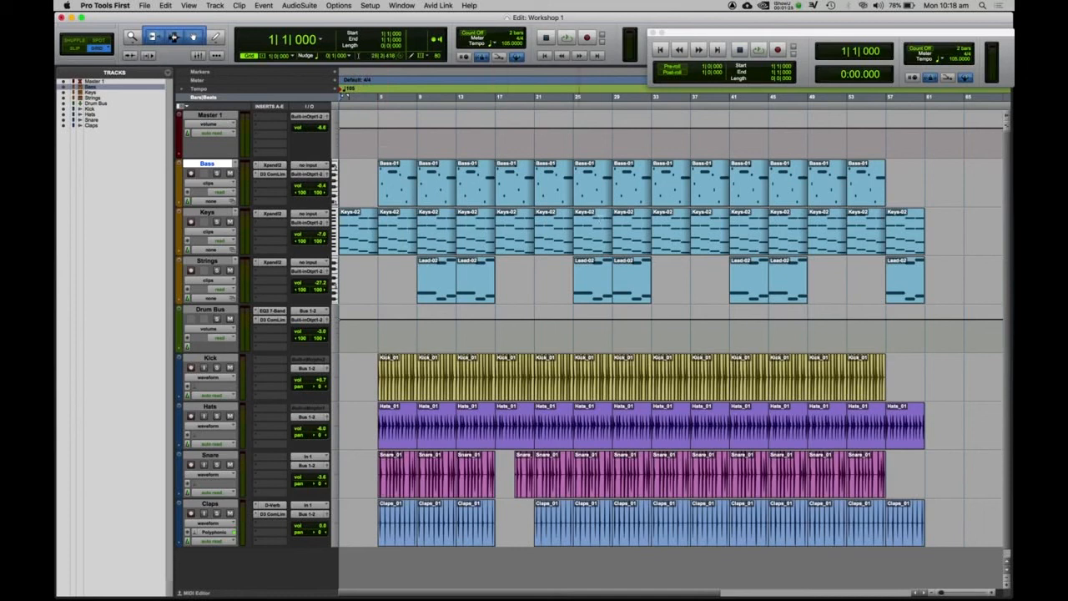
# Step: Insert the stereo Dyn3 Compressor/Limiter on the Master 1 track and load its Clean Limit preset
pyautogui.click(589, 187)
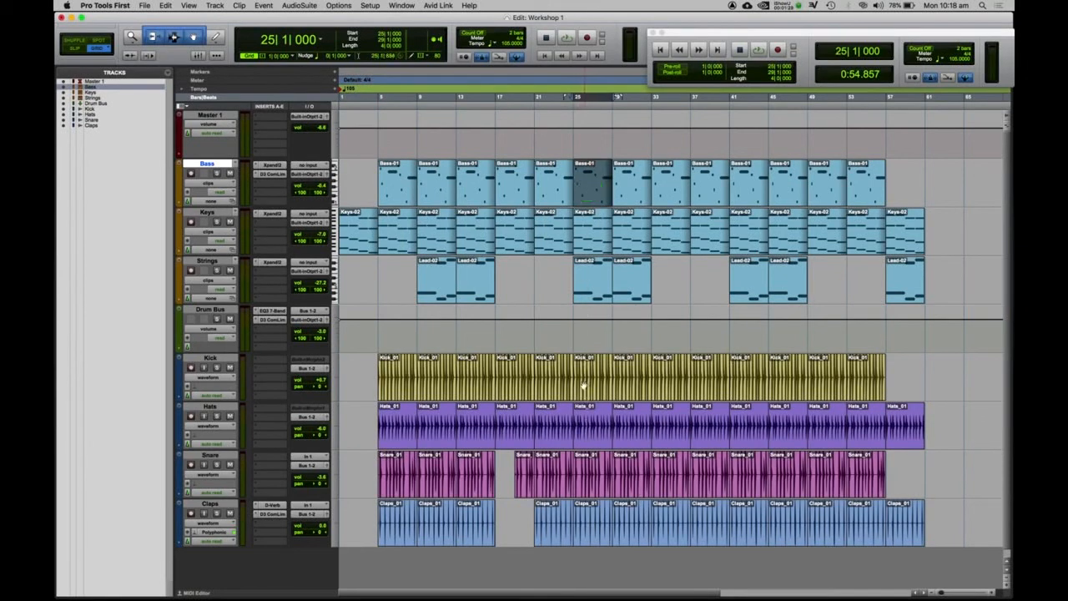
pyautogui.click(259, 117)
pyautogui.moveTo(304, 117)
pyautogui.moveTo(363, 121)
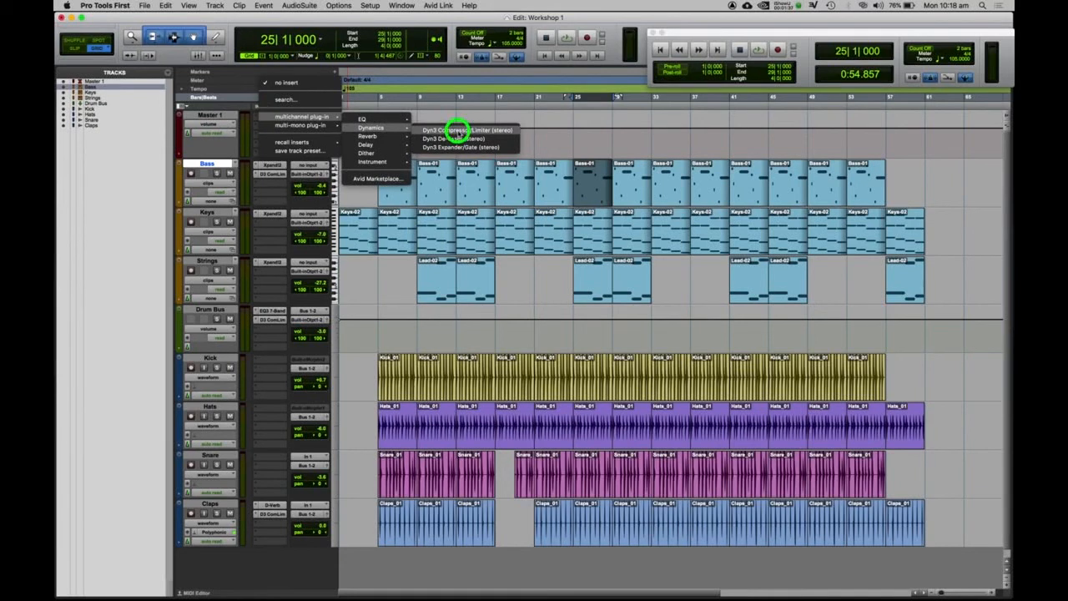
pyautogui.click(459, 131)
pyautogui.click(619, 84)
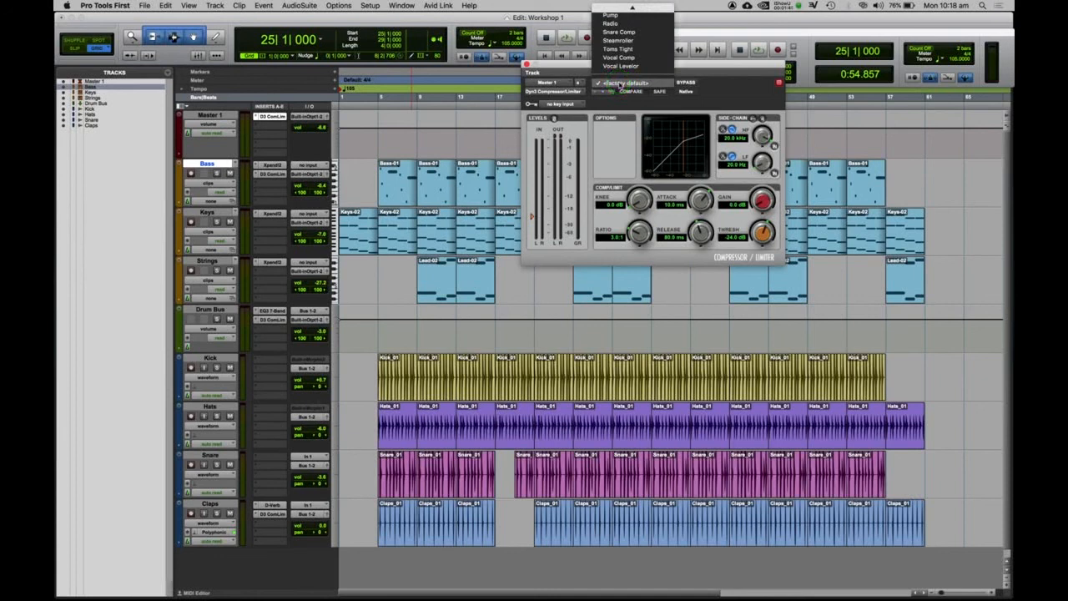
pyautogui.scroll(8, 621, 67)
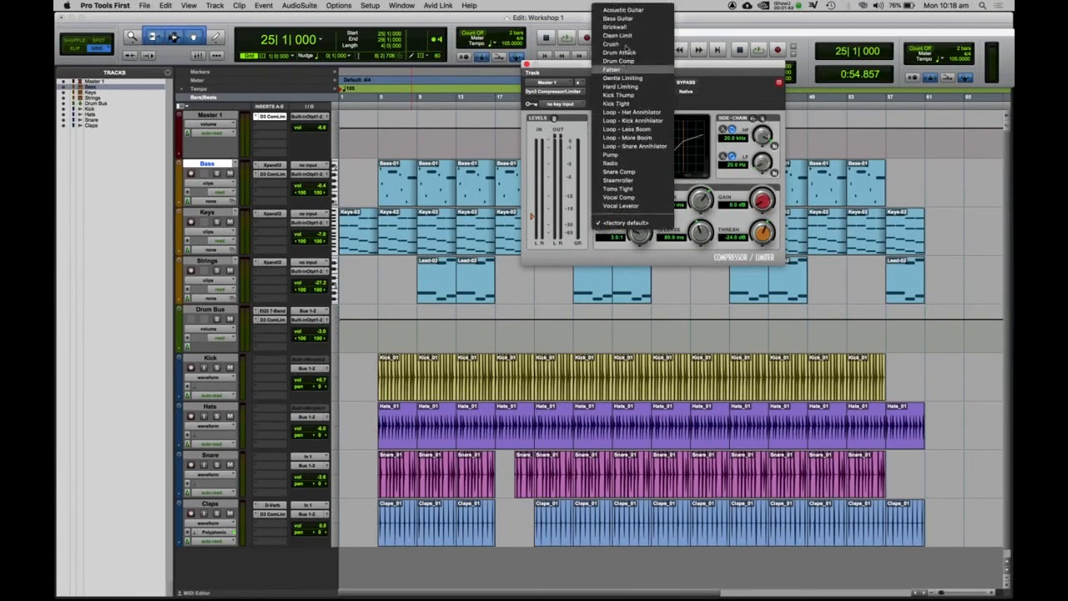
pyautogui.click(627, 37)
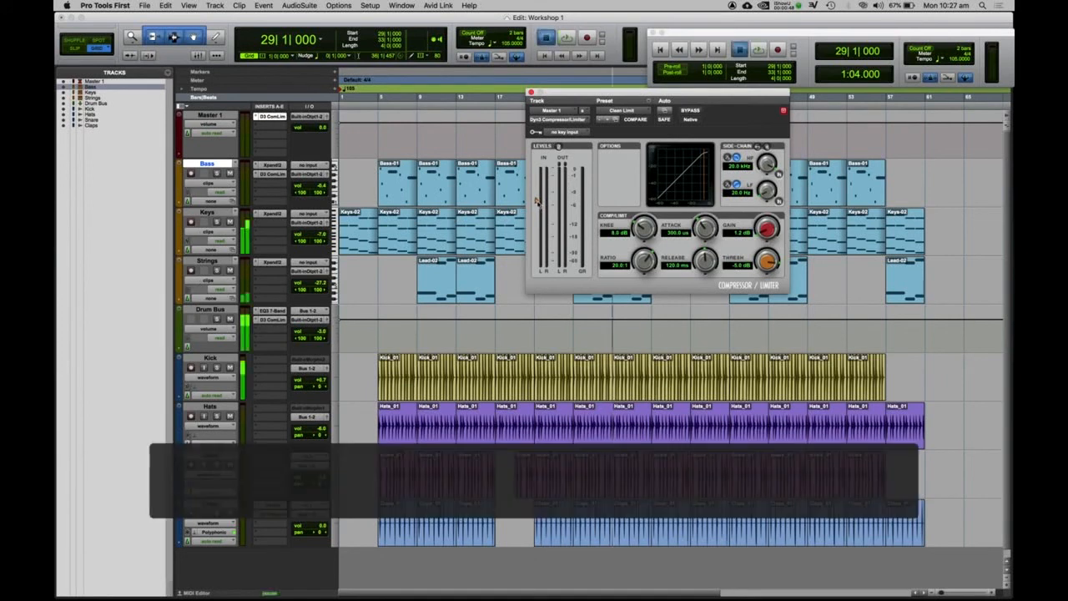
# Step: Play the song from bar 29, lower the master limiter's threshold to -14.2 dB and raise its gain
pyautogui.press('space')
pyautogui.moveTo(538, 200); pyautogui.dragTo(538, 227)
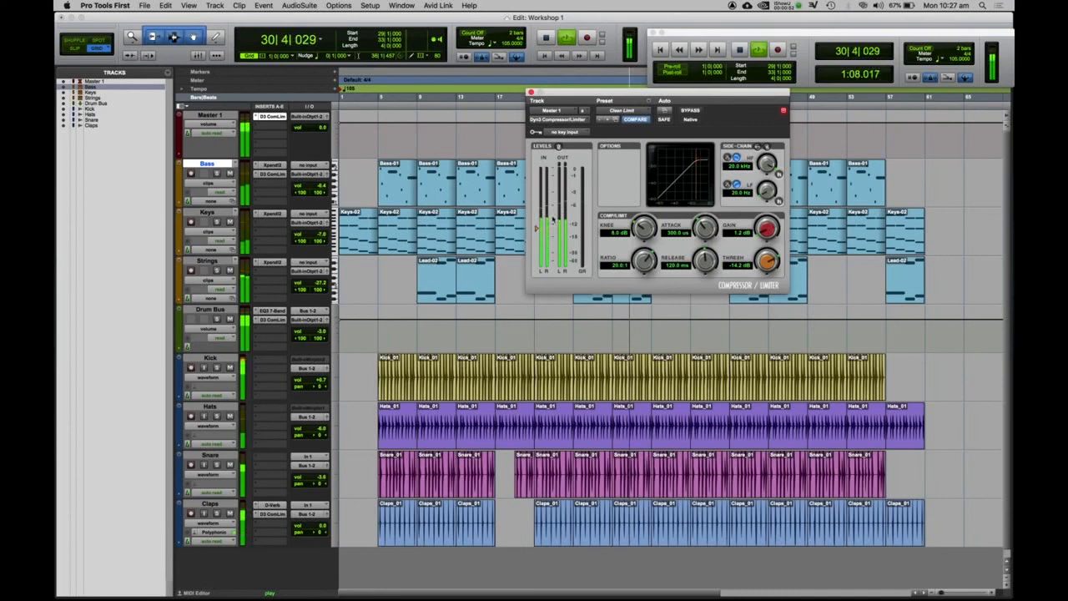
pyautogui.click(765, 225)
pyautogui.moveTo(765, 225); pyautogui.dragTo(759, 194)
# Step: Stop playback and clear the clip indicators on the limiter's output meters and the Master 1 track meter
pyautogui.click(567, 165)
pyautogui.click(559, 166)
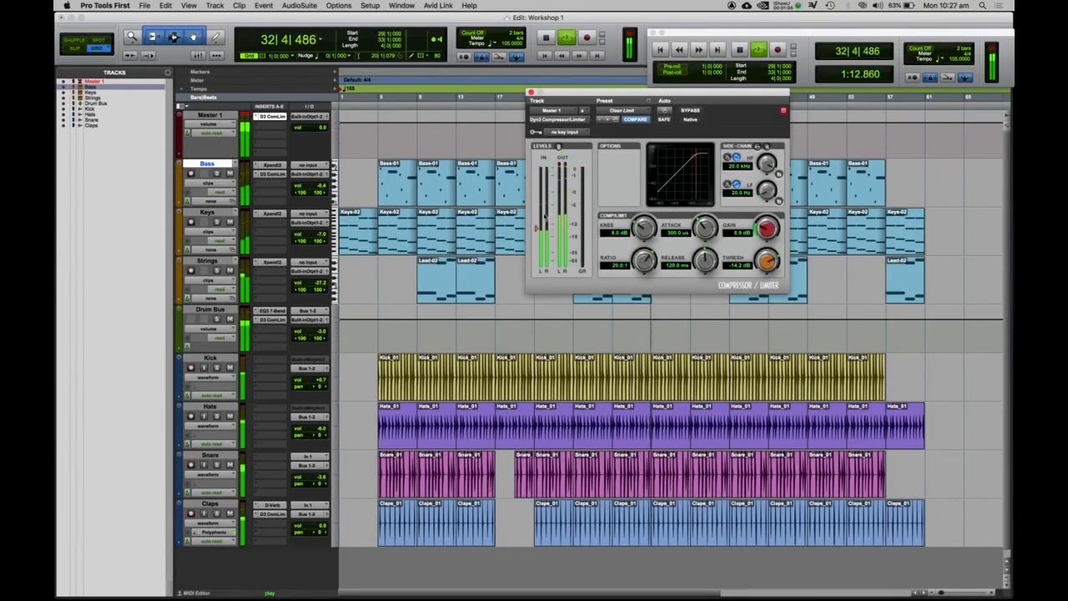
pyautogui.press('space')
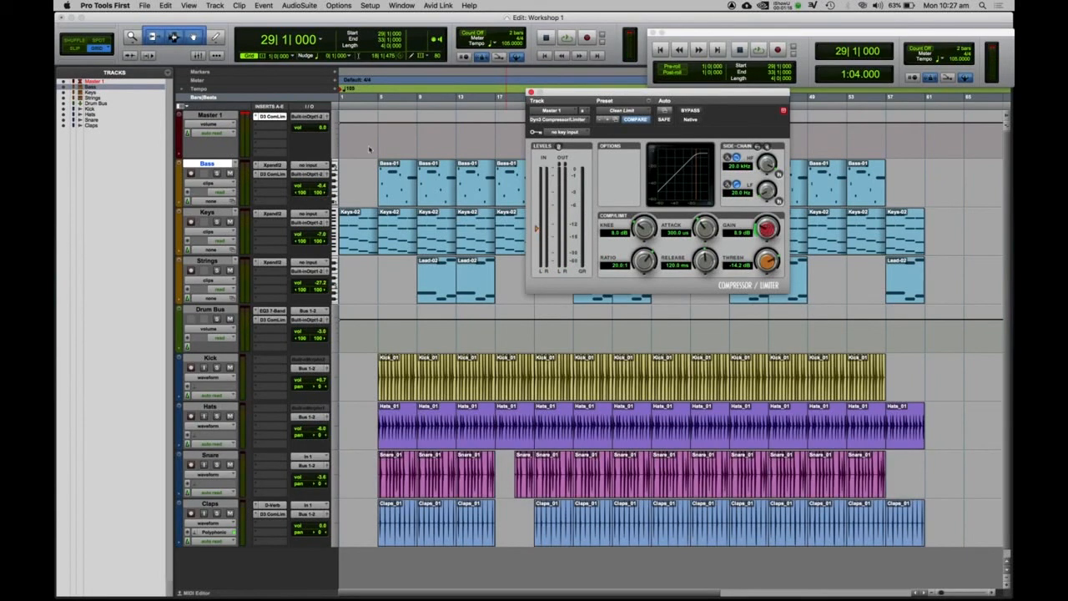
pyautogui.click(242, 114)
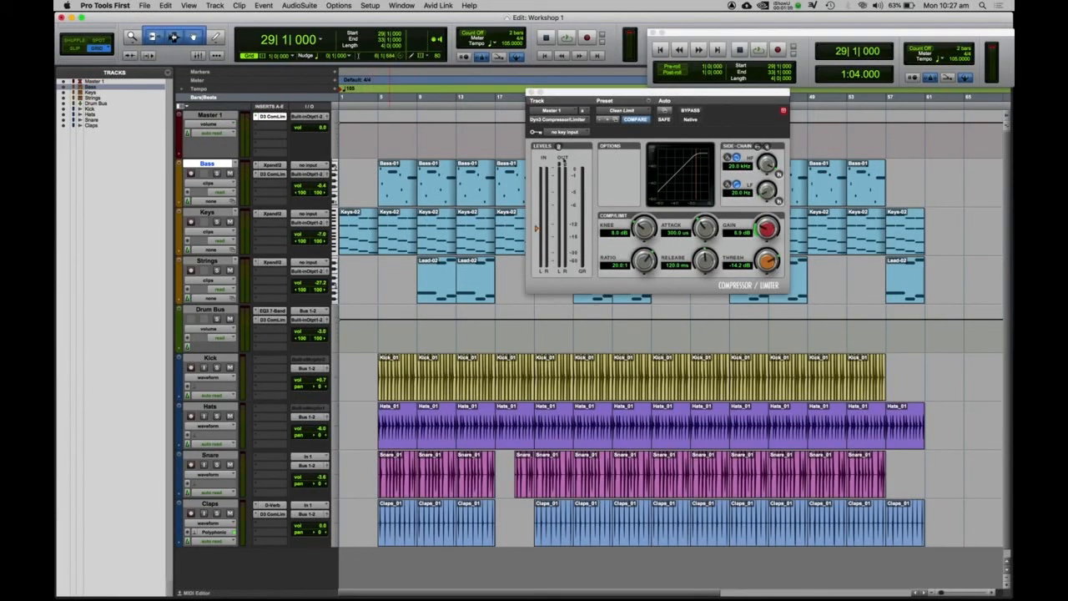
pyautogui.click(561, 164)
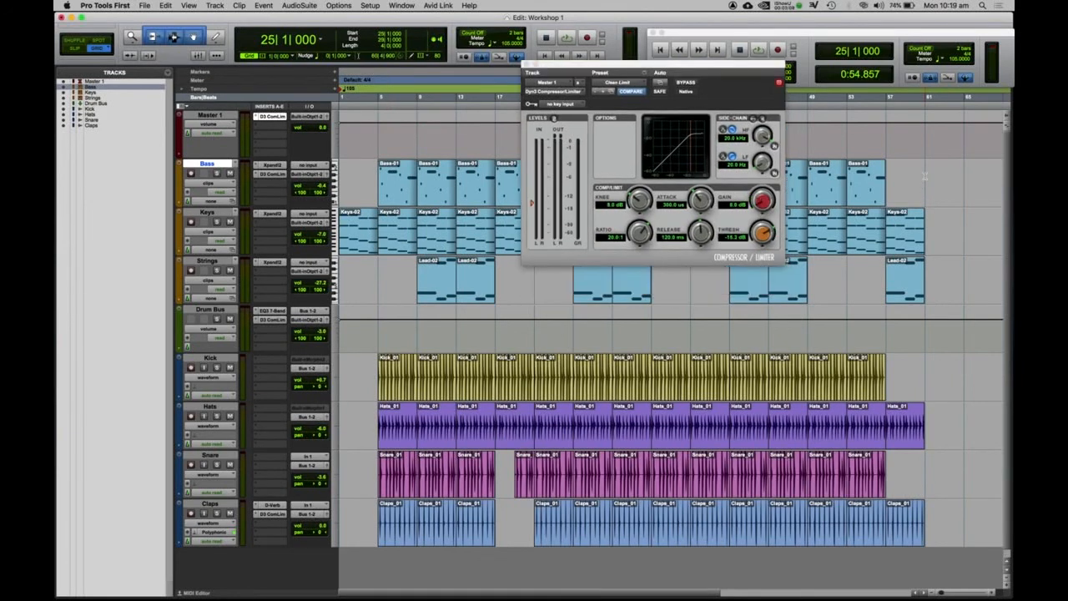
# Step: Select the whole song from its end back to bar 1 and export the audio mix offline as the WAV file Workshop 1
pyautogui.moveTo(924, 175); pyautogui.dragTo(310, 320)
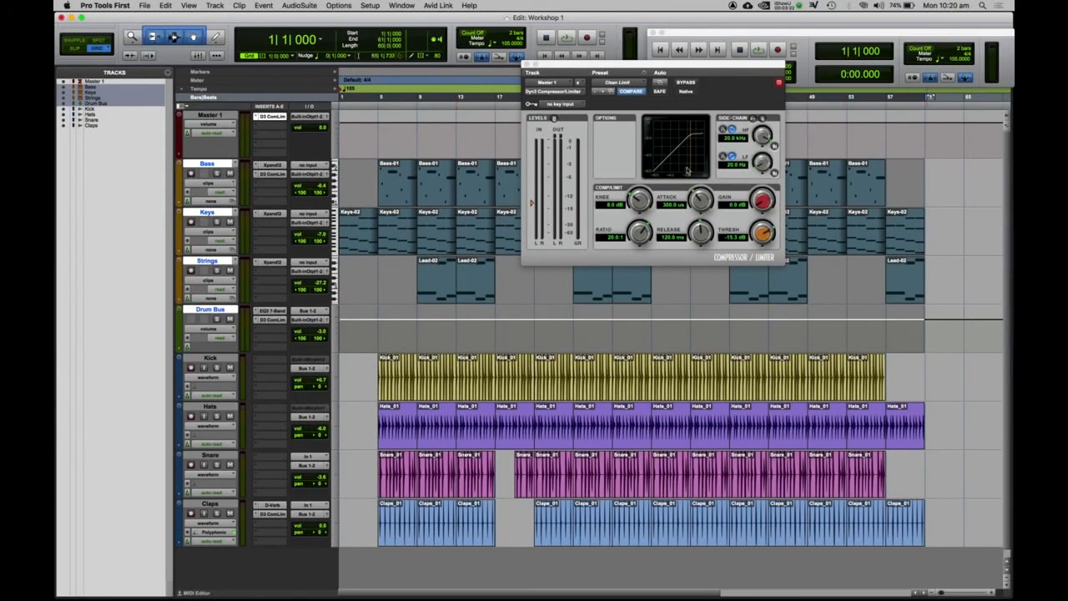
pyautogui.click(145, 5)
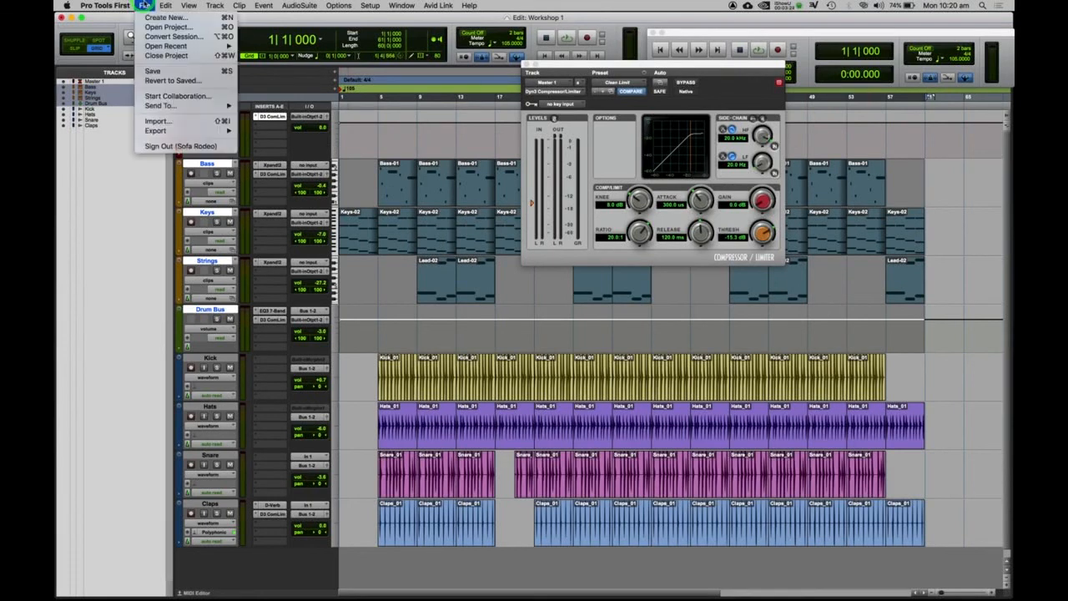
pyautogui.moveTo(202, 135)
pyautogui.click(266, 132)
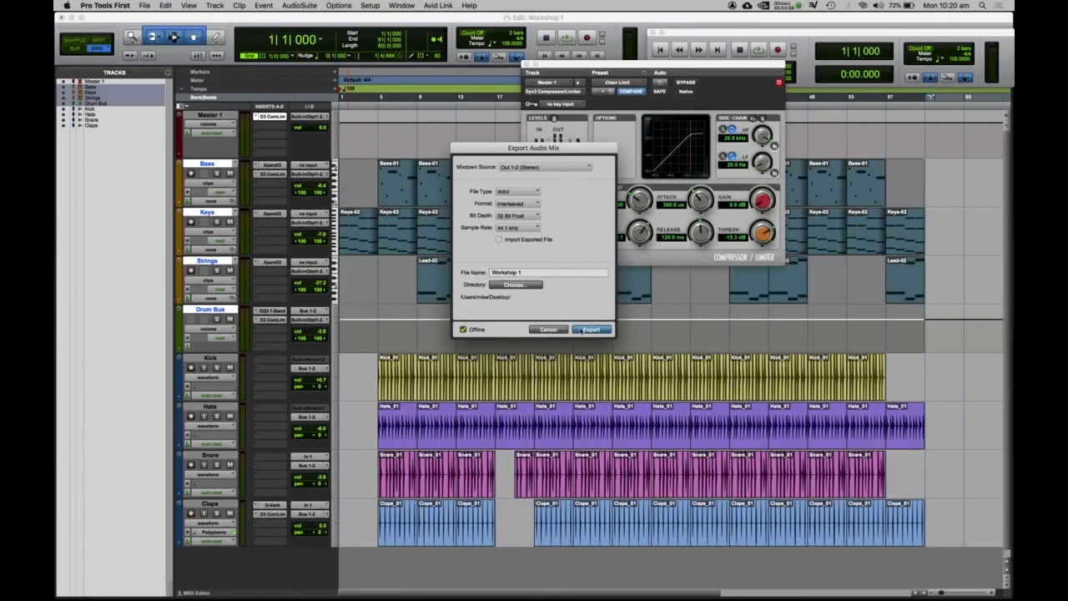
pyautogui.click(594, 330)
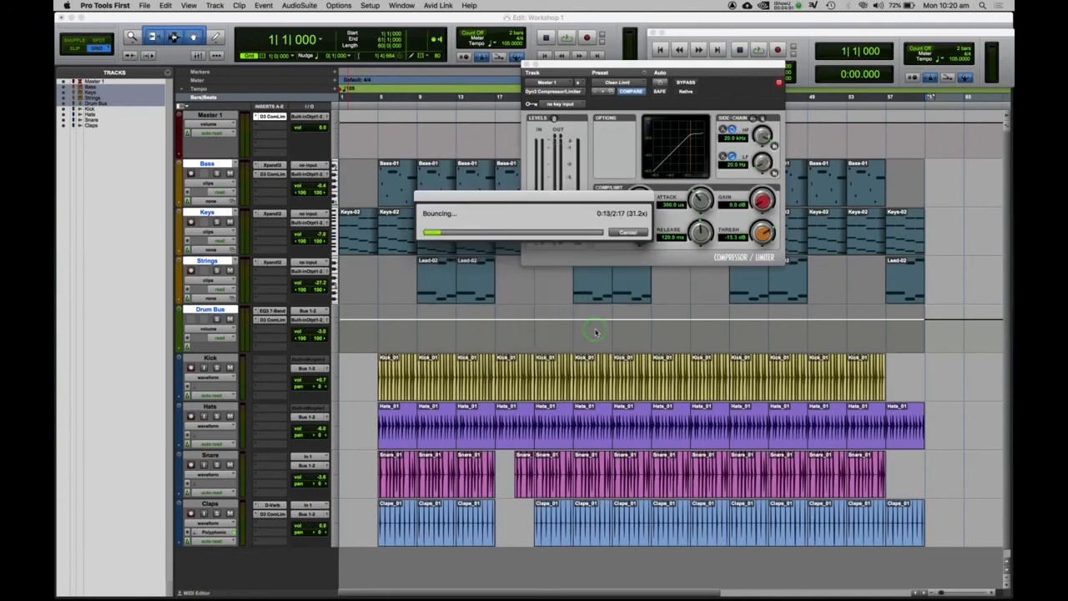